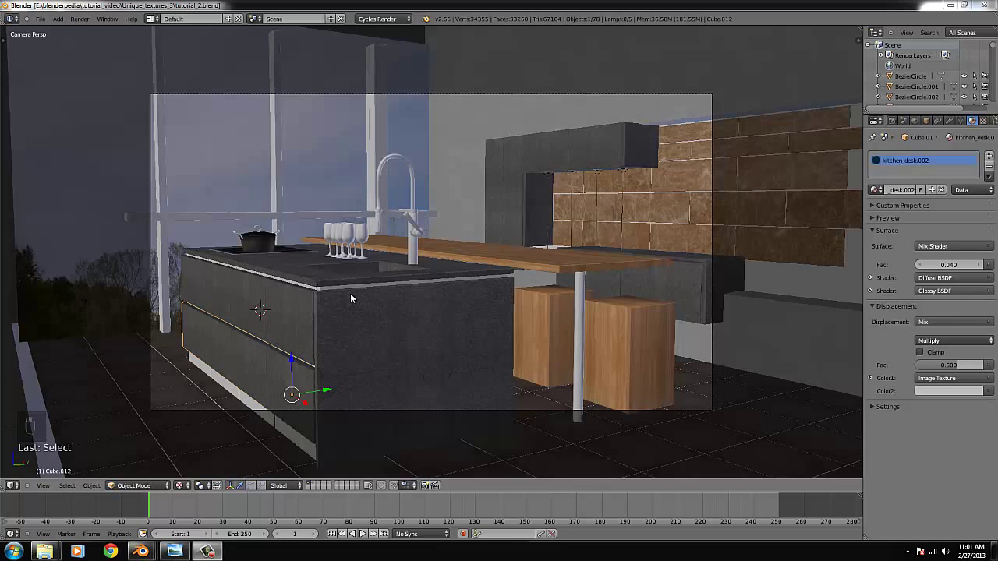
# - In front view, replace the pan background image with plate.JPG from the Unique_textures_3 folder
pyautogui.scroll(3, 309, 319)
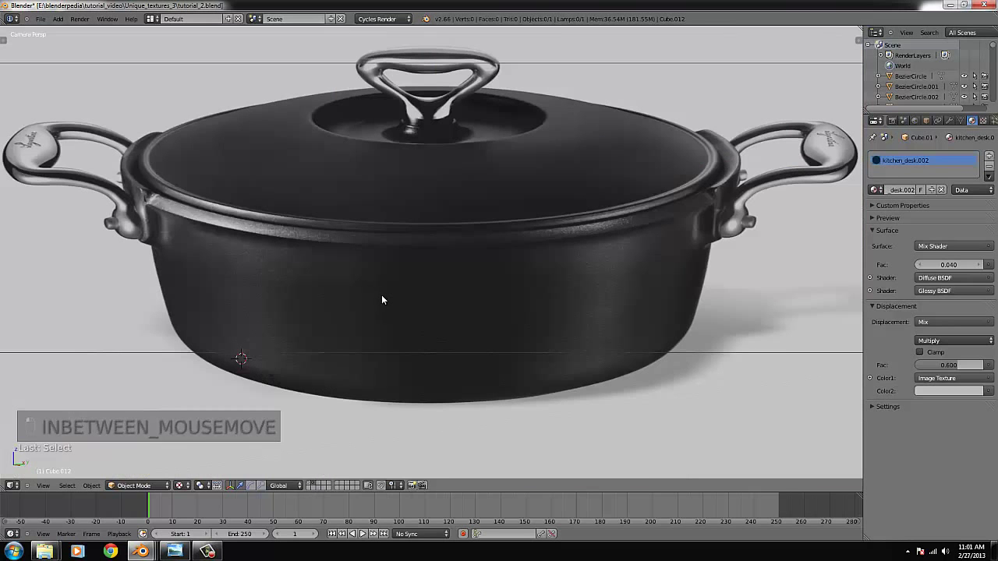
pyautogui.press('KP_1')
pyautogui.scroll(-6, 377, 267)
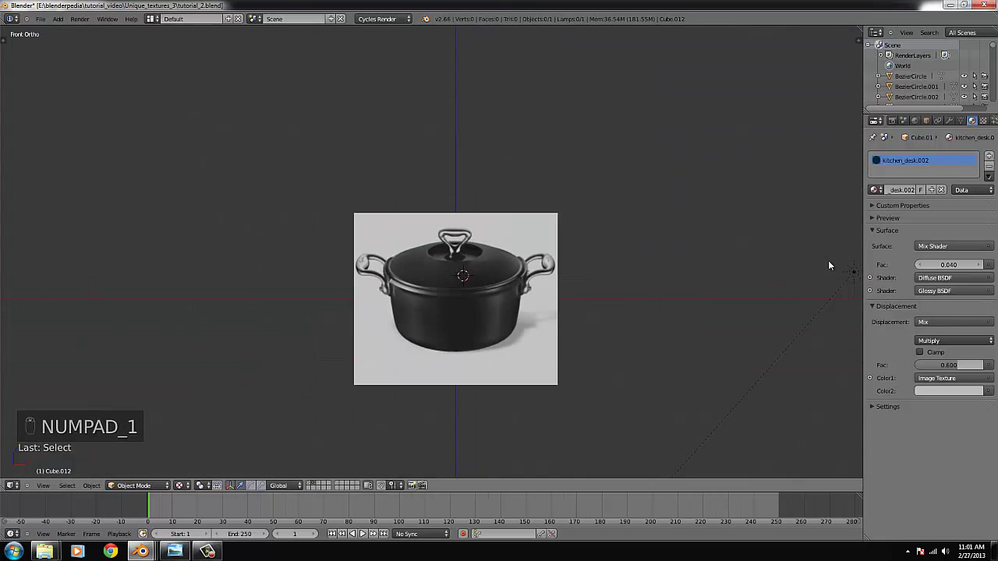
pyautogui.press('n')
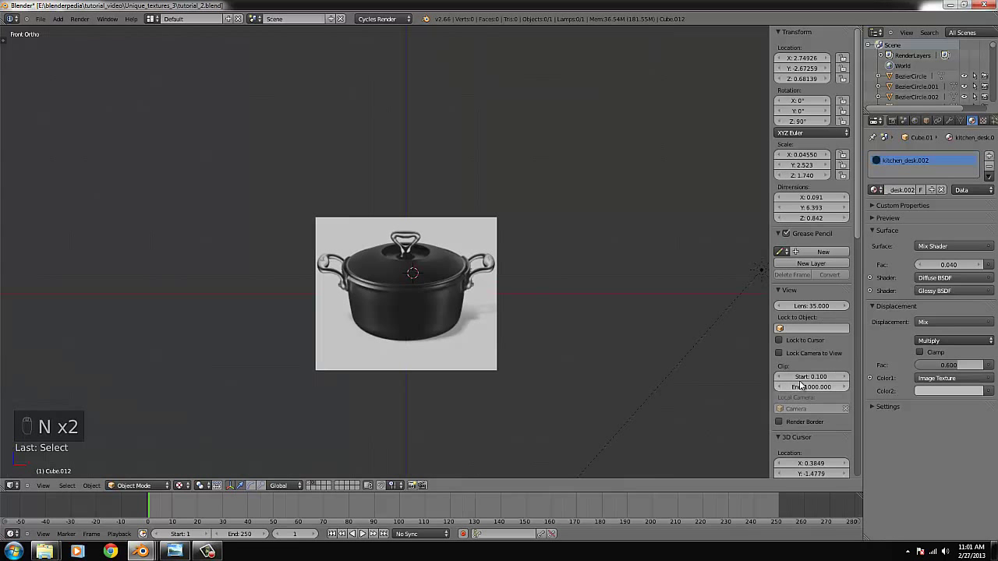
pyautogui.scroll(-6, 800, 385)
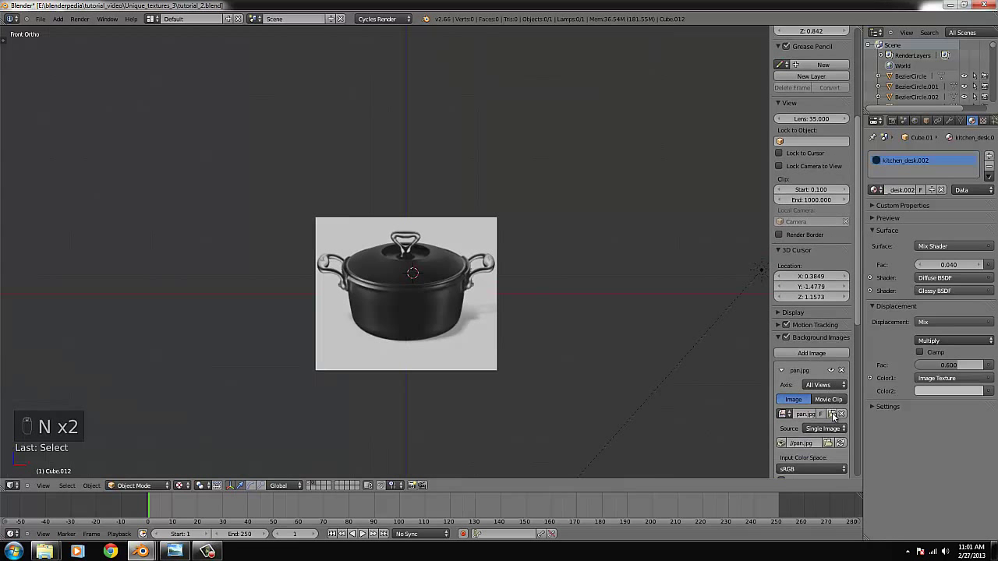
pyautogui.click(832, 414)
pyautogui.click(180, 33)
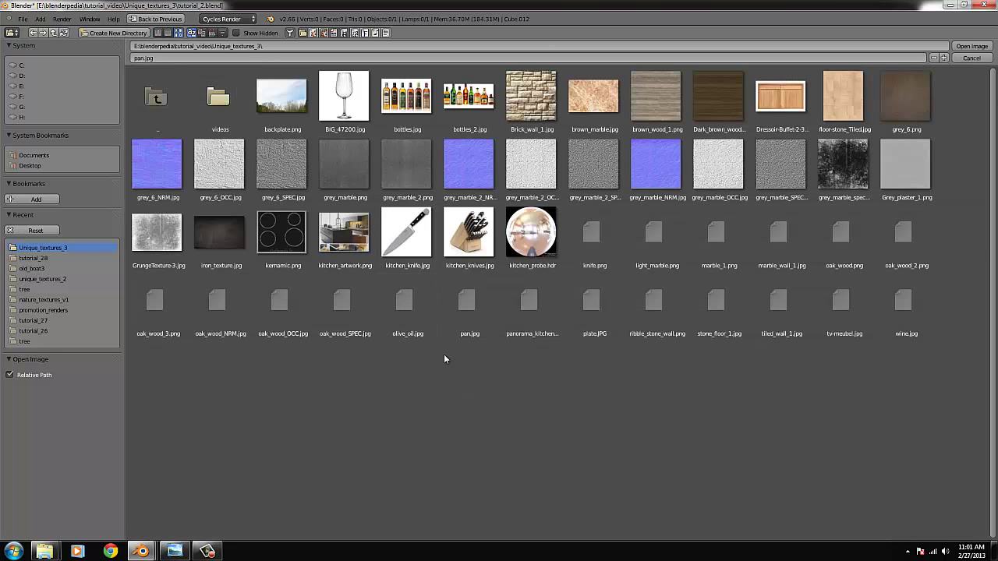
pyautogui.click(594, 304)
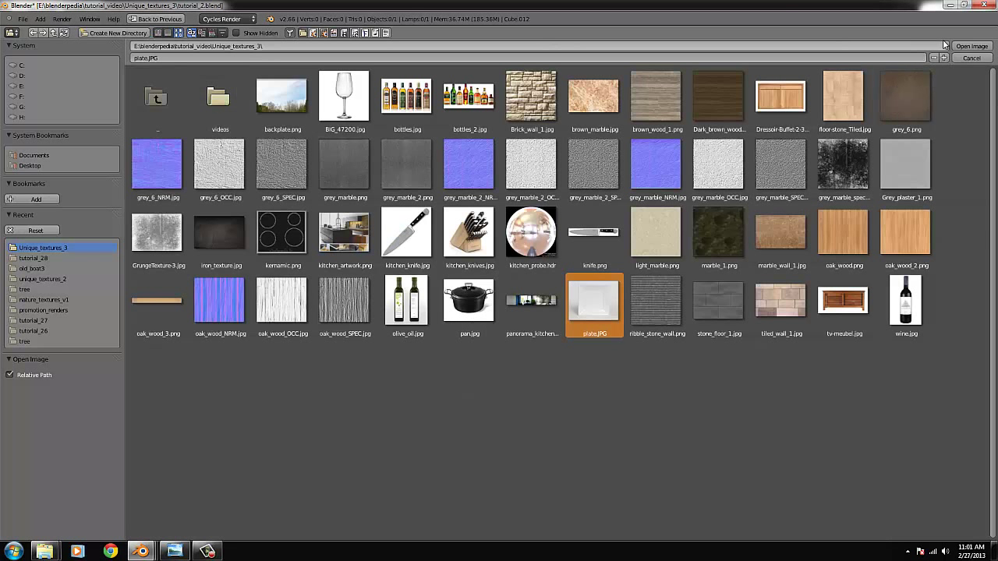
pyautogui.click(971, 46)
pyautogui.scroll(6, 491, 302)
pyautogui.scroll(-3, 470, 297)
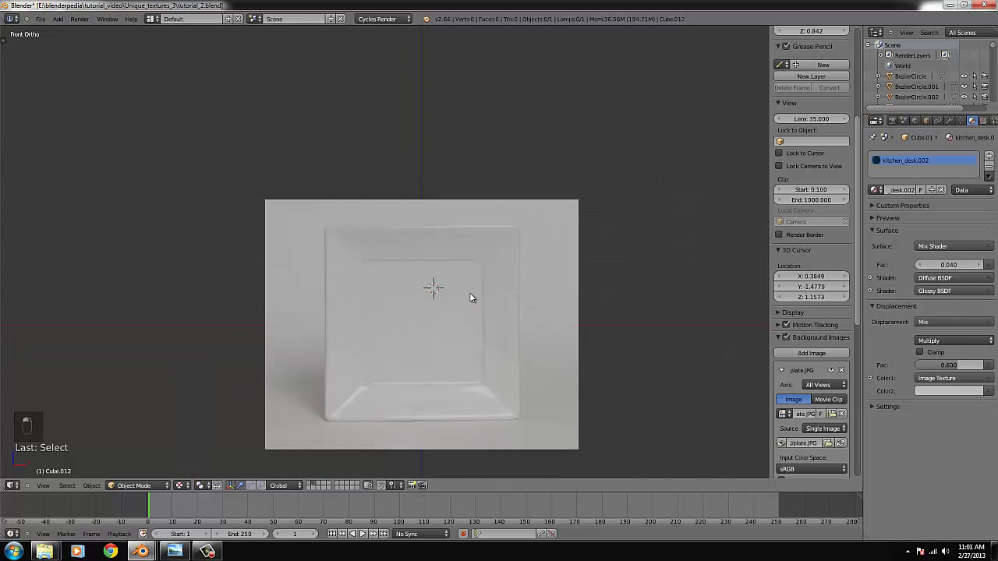
# - Add a plane mesh and set its X rotation to 90° so it stands parallel to the reference
pyautogui.click(58, 19)
pyautogui.moveTo(67, 30)
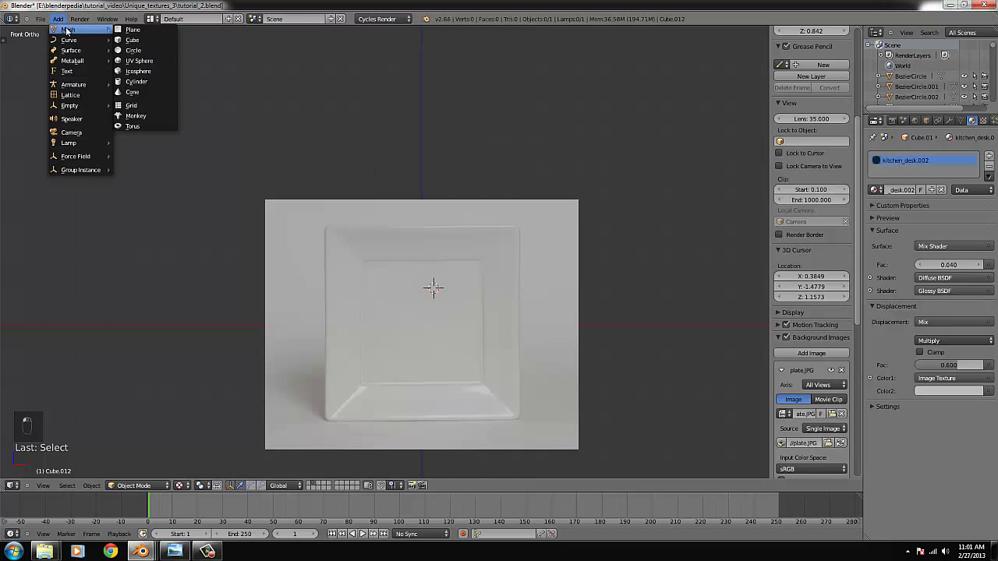
pyautogui.click(131, 30)
pyautogui.scroll(1, 497, 188)
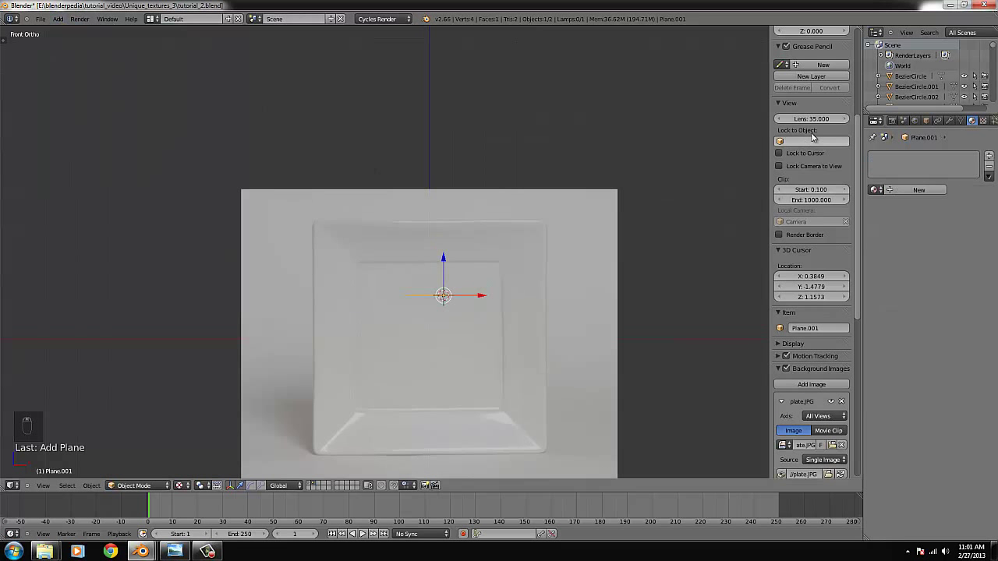
pyautogui.scroll(6, 800, 88)
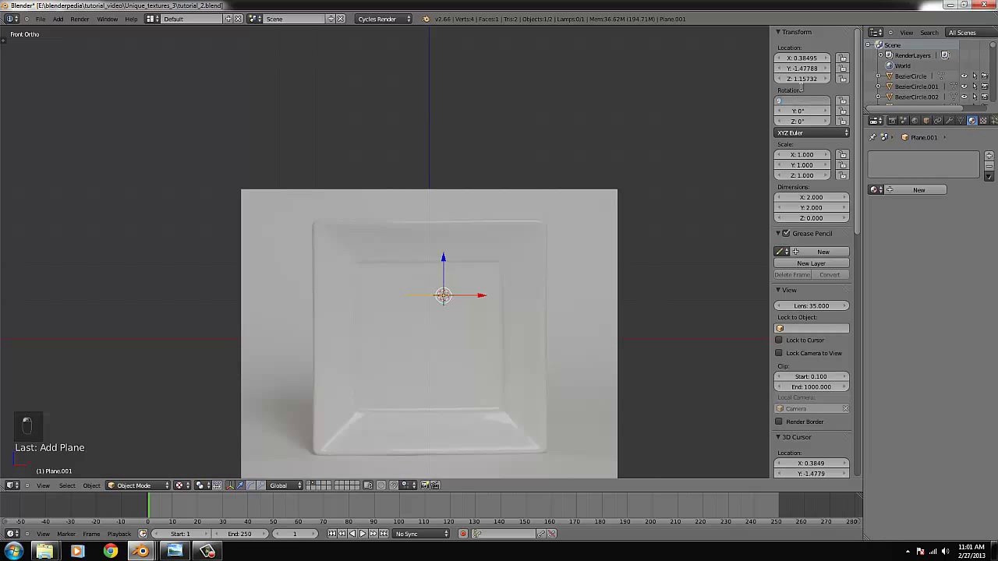
pyautogui.press('Return')
# - Scale and move the upright plane to cover the plate's outer outline, about 6.07 units wide
pyautogui.press('s')
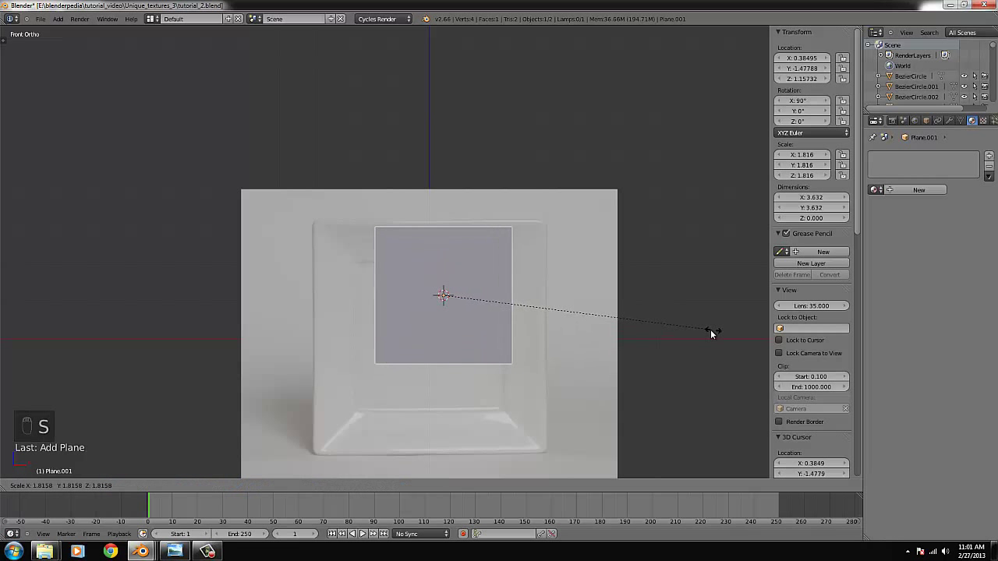
pyautogui.click(592, 347)
pyautogui.press('g')
pyautogui.click(584, 350)
pyautogui.press('s')
pyautogui.click(625, 359)
pyautogui.press('g')
pyautogui.click(635, 358)
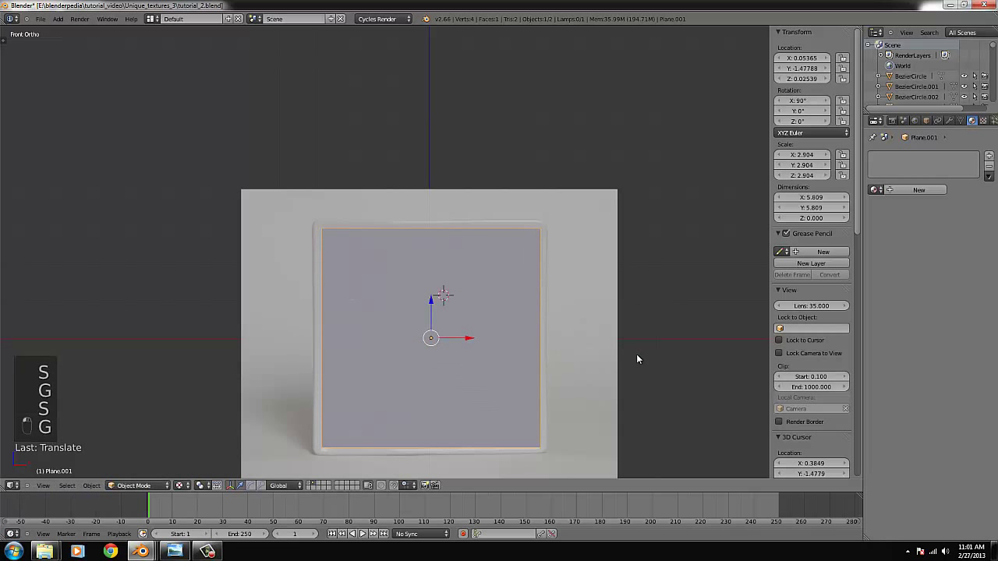
pyautogui.press('s')
pyautogui.click(646, 358)
pyautogui.press('g')
pyautogui.click(646, 358)
pyautogui.press('s')
pyautogui.click(644, 357)
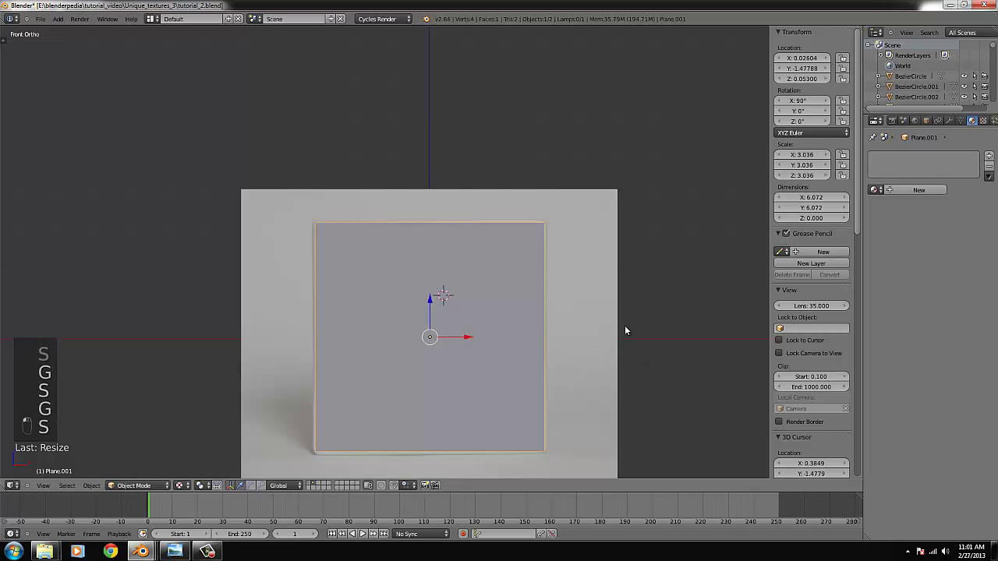
# - Delete the upright plane covering the plate reference
pyautogui.press('KP_1')
pyautogui.click(603, 312)
pyautogui.press('KP_1')
pyautogui.press('KP_1')
pyautogui.press('KP_1')
pyautogui.press('KP_1')
pyautogui.press('KP_1')
pyautogui.press('KP_1')
pyautogui.press('KP_1')
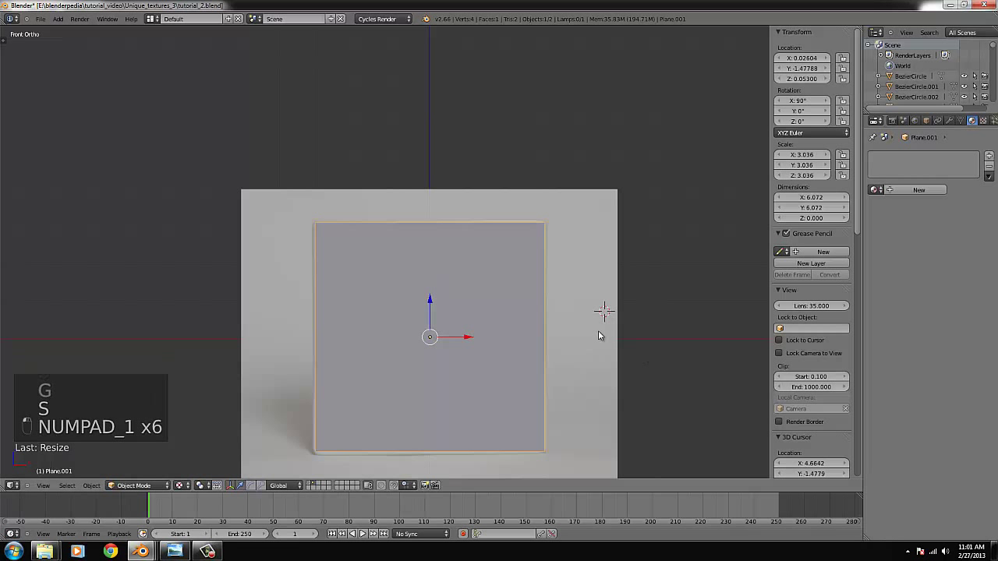
pyautogui.click(597, 331)
pyautogui.press('x')
pyautogui.press('x')
pyautogui.click(567, 316)
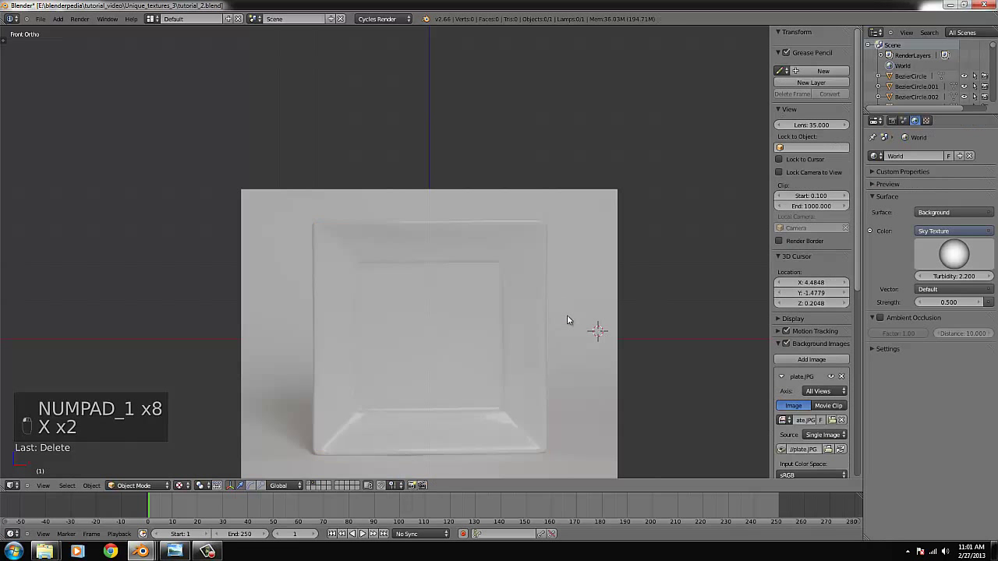
# - Add a new flat plane mesh and, in front view, move it to the middle of the plate reference
pyautogui.press('KP_1')
pyautogui.click(57, 18)
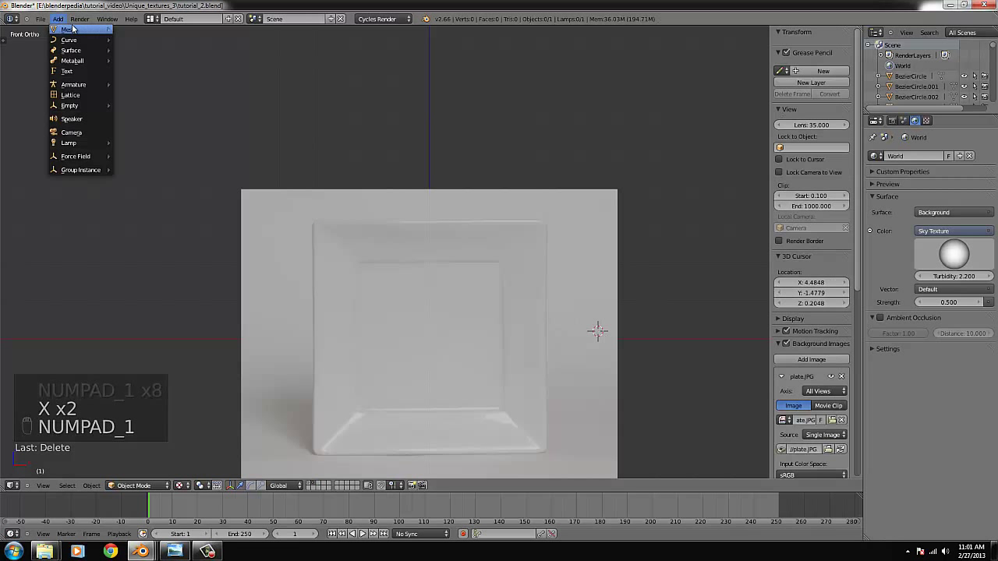
pyautogui.click(132, 30)
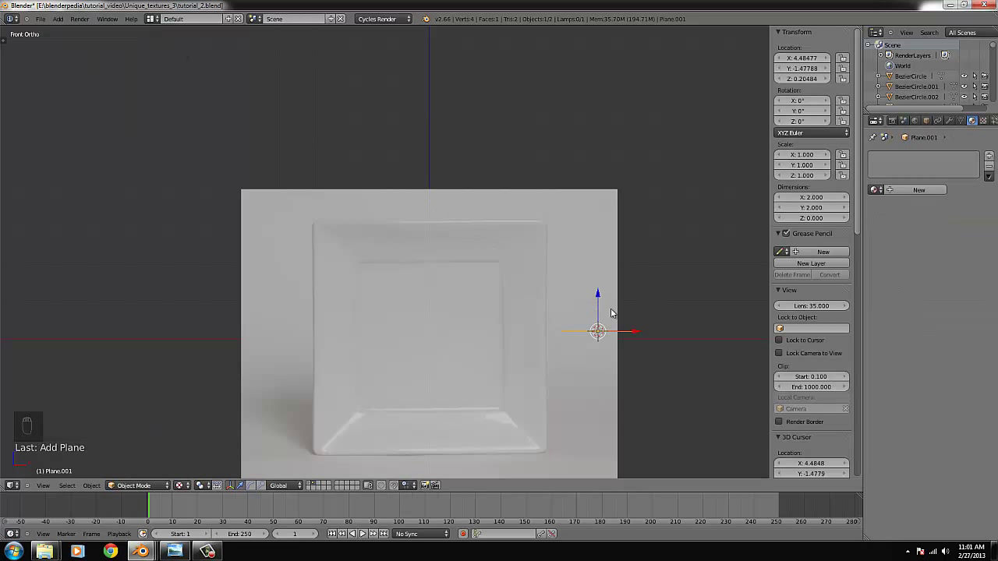
pyautogui.press('KP_7')
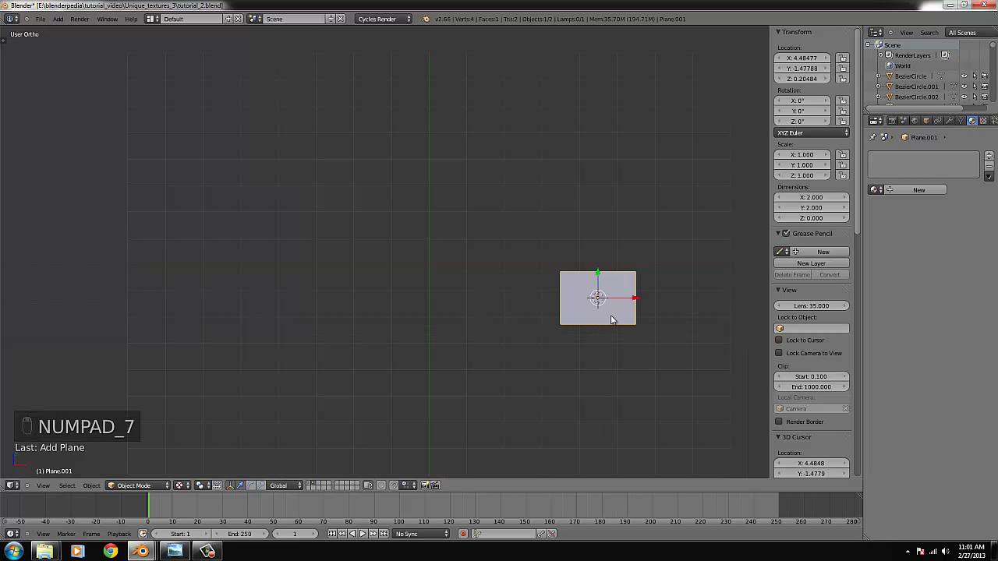
pyautogui.press('KP_1')
pyautogui.scroll(-1, 610, 325)
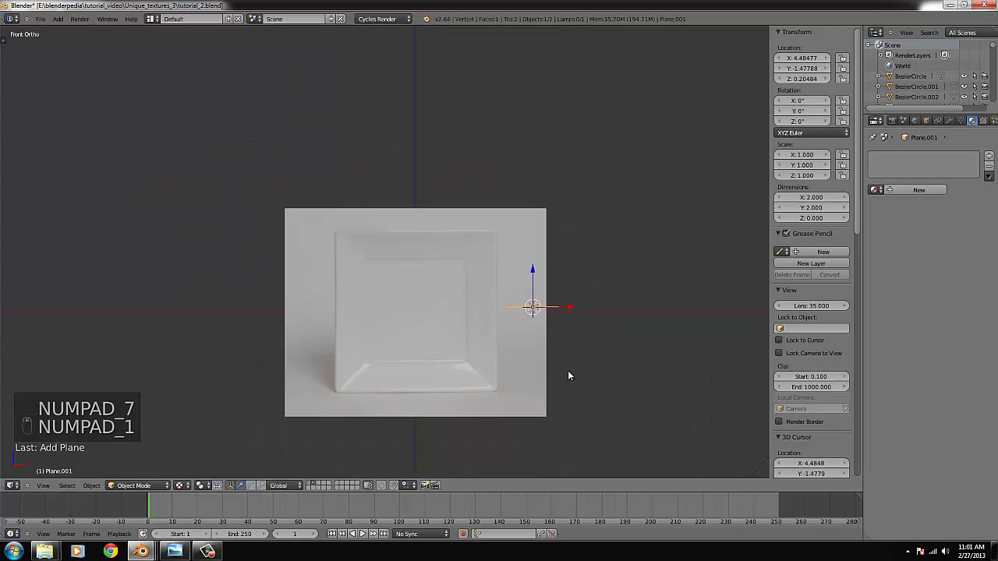
pyautogui.press('g')
pyautogui.click(486, 381)
pyautogui.press('KP_7')
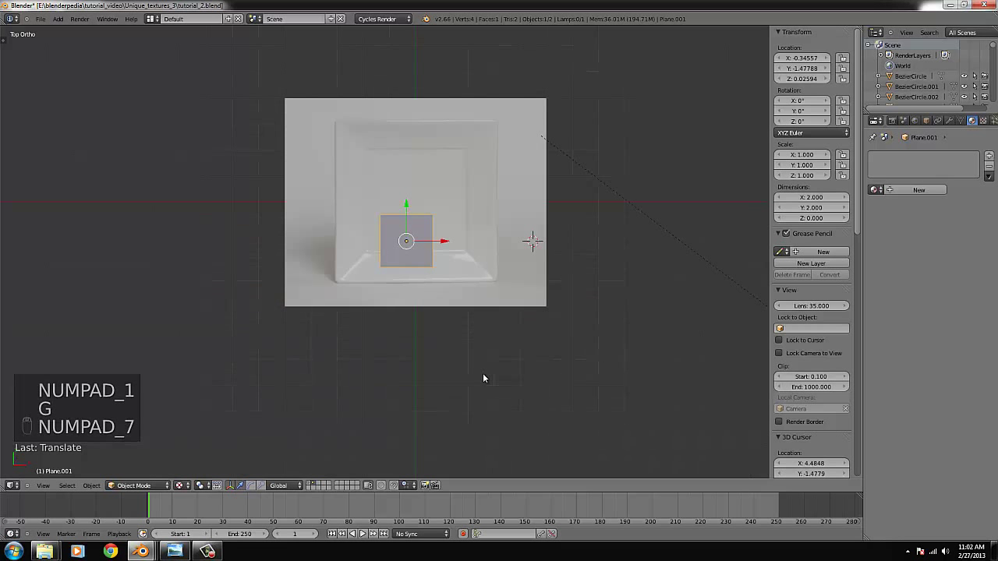
pyautogui.press('KP_1')
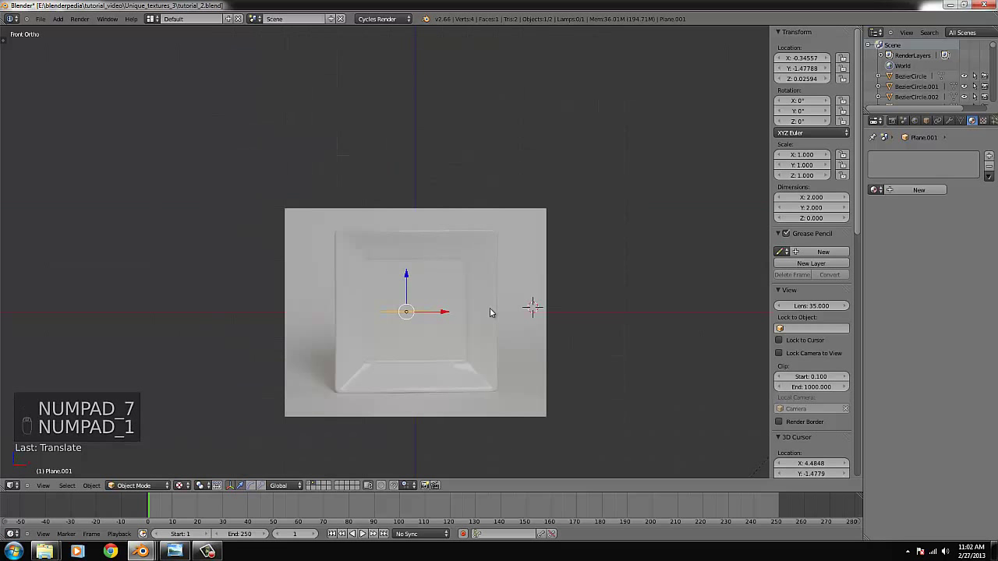
# - Scale the flat plane to about 6.04 units wide and centre it across the plate's outer width
pyautogui.press('s')
pyautogui.click(546, 359)
pyautogui.press('g')
pyautogui.click(564, 394)
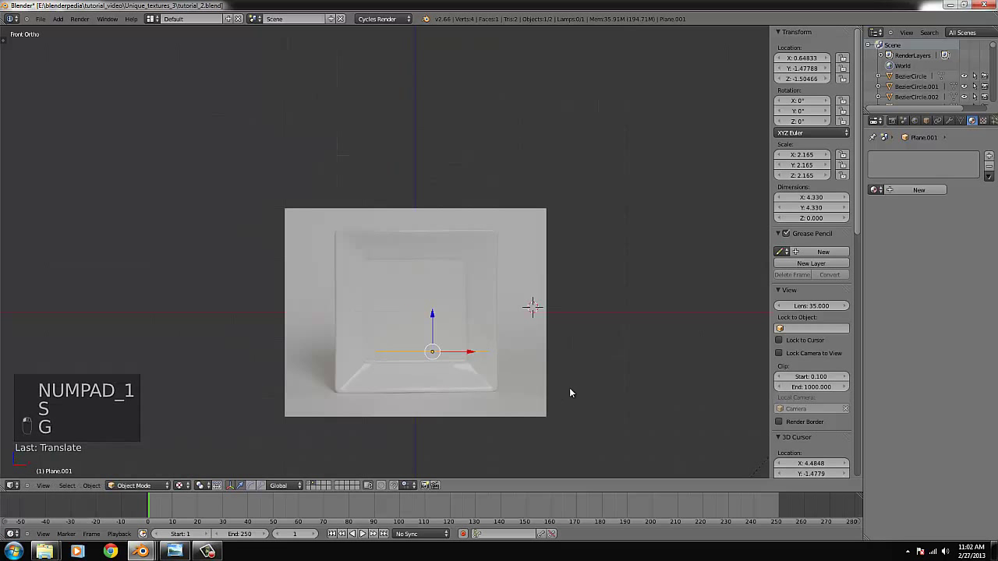
pyautogui.press('s')
pyautogui.click(597, 398)
pyautogui.press('g')
pyautogui.click(586, 407)
pyautogui.press('s')
pyautogui.click(600, 411)
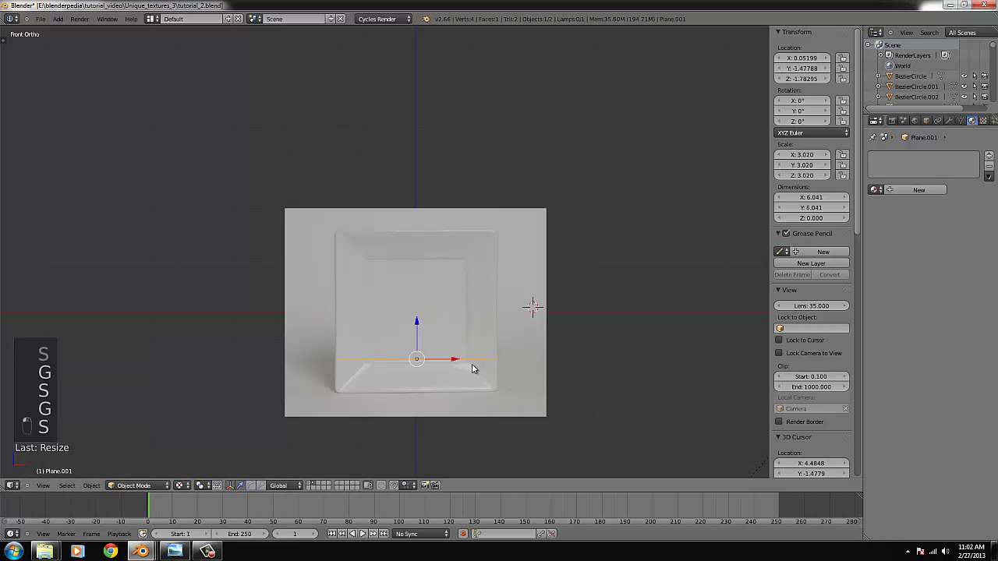
# - Widen the plane to about 6.19 units and lower it to the plate's bottom edge at about Z -3.1
pyautogui.press('ctrl+KP_Decimal')
pyautogui.press('s')
pyautogui.click(556, 300)
pyautogui.press('g')
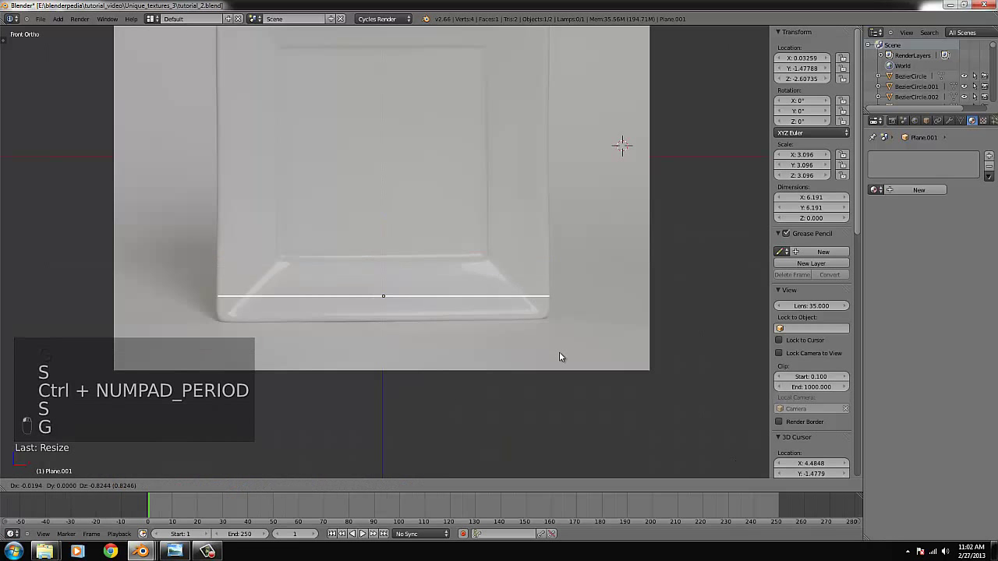
pyautogui.click(557, 370)
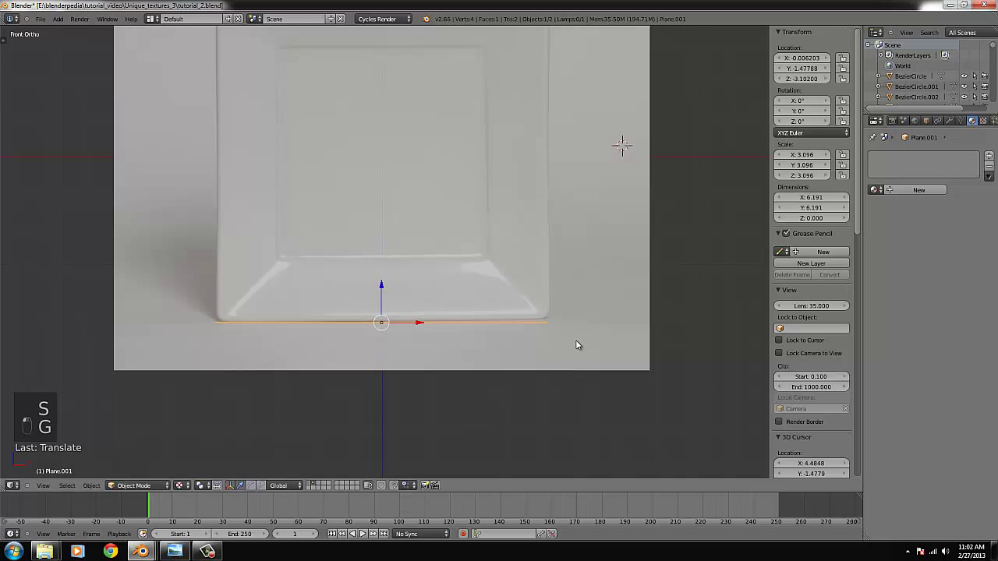
# - Scale the plane down to the plate's inner base, about 4 units wide, and set it at the plate's bottom edge
pyautogui.press('s')
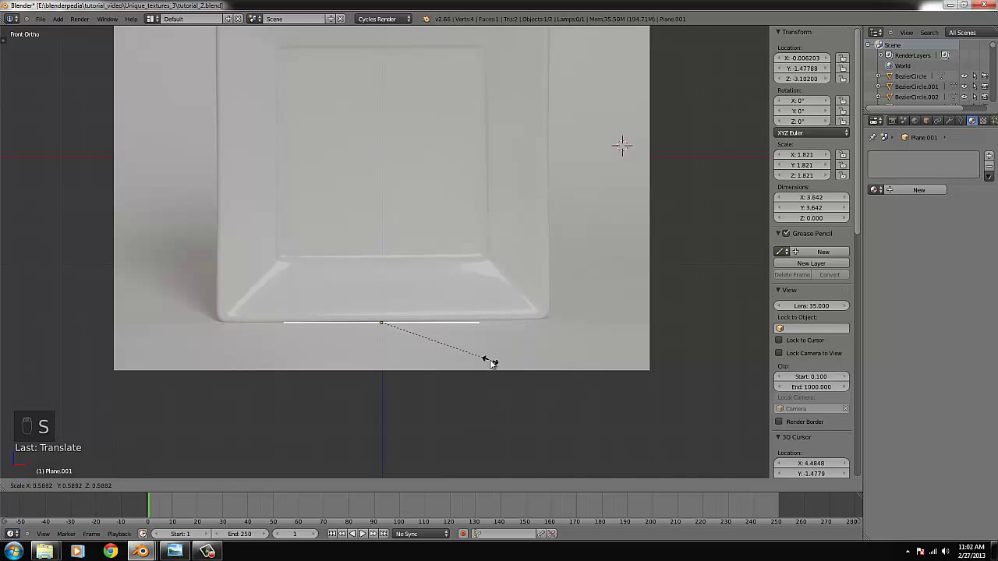
pyautogui.press('g')
pyautogui.press('s')
pyautogui.click(510, 305)
pyautogui.press('g')
pyautogui.click(509, 306)
pyautogui.press('s')
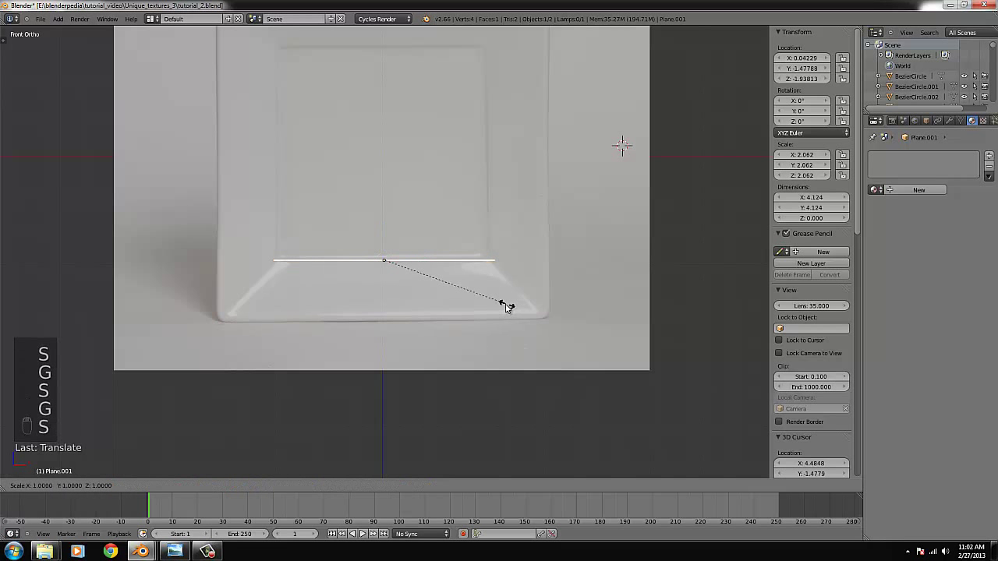
pyautogui.click(502, 306)
pyautogui.moveTo(377, 234); pyautogui.dragTo(385, 281)
pyautogui.scroll(2, 459, 341)
# - In Edit Mode, extrude the plane's face, raise it about 0.02 on local Z, and fine-tune its scale
pyautogui.press('Tab')
pyautogui.press('w')
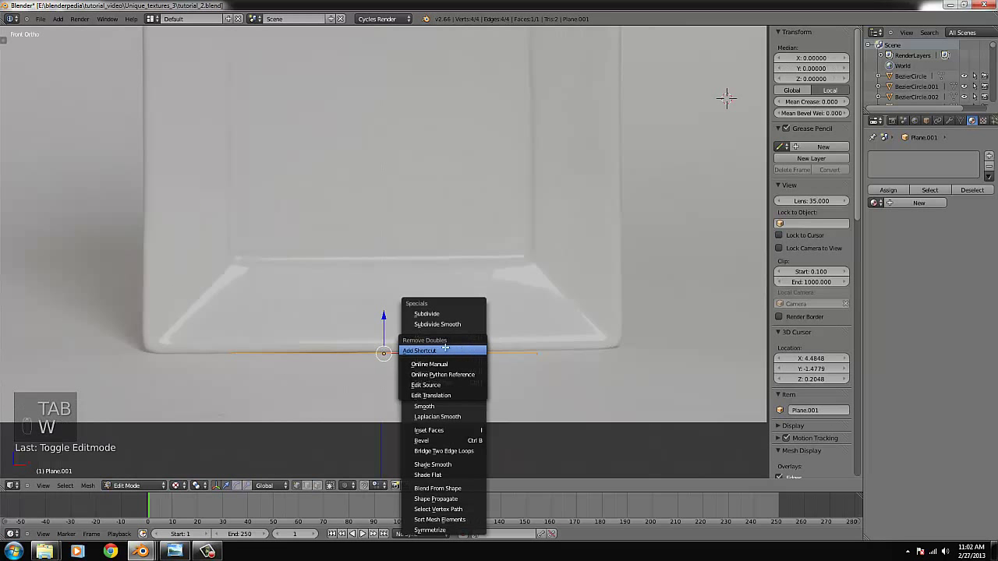
pyautogui.press('e')
pyautogui.click(608, 364)
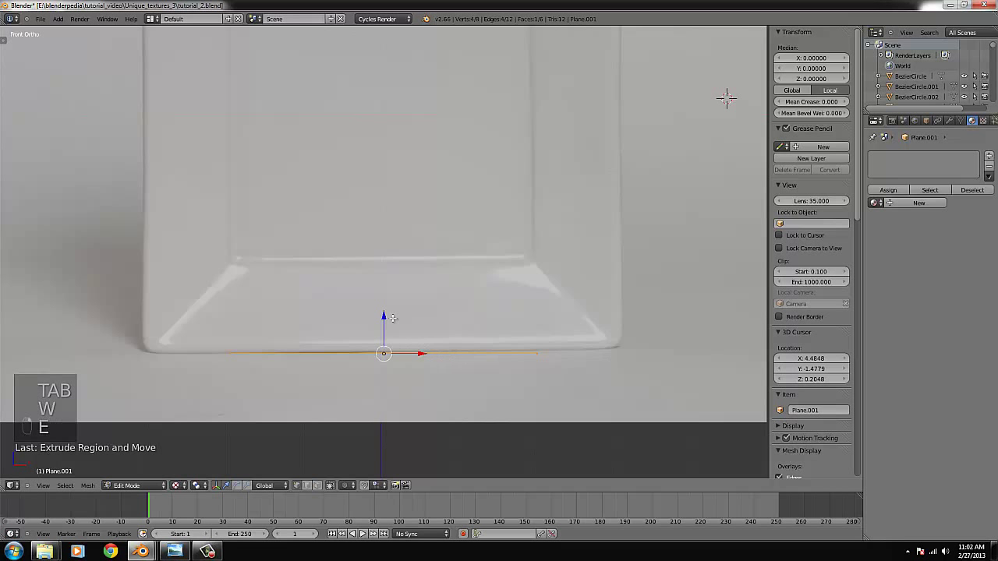
pyautogui.moveTo(388, 318); pyautogui.dragTo(385, 313)
pyautogui.click(385, 313)
pyautogui.press('s')
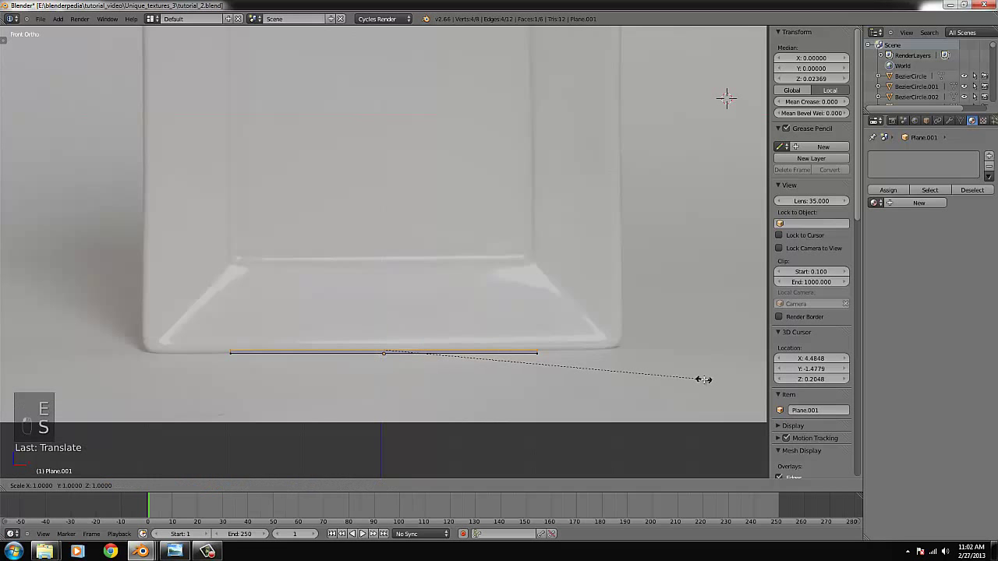
pyautogui.click(689, 379)
# - Extrude the top face again, raise it slightly, and scale it to finish the plate's low foot
pyautogui.press('e')
pyautogui.click(686, 380)
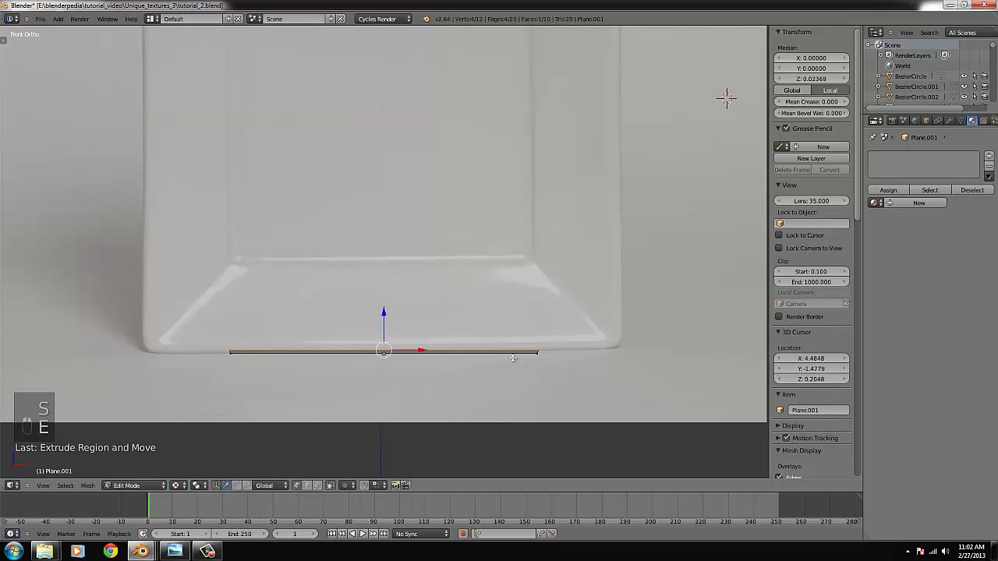
pyautogui.moveTo(385, 312)
pyautogui.mouseDown()
pyautogui.moveTo(385, 290)
pyautogui.moveTo(386, 299)
pyautogui.mouseUp()
pyautogui.press('s')
pyautogui.click(570, 366)
# - Extrude the foot's top face, raise it to about 0.2 on local Z, and scale it outward to form the flared rim
pyautogui.press('e')
pyautogui.rightClick(382, 315)
pyautogui.press('s')
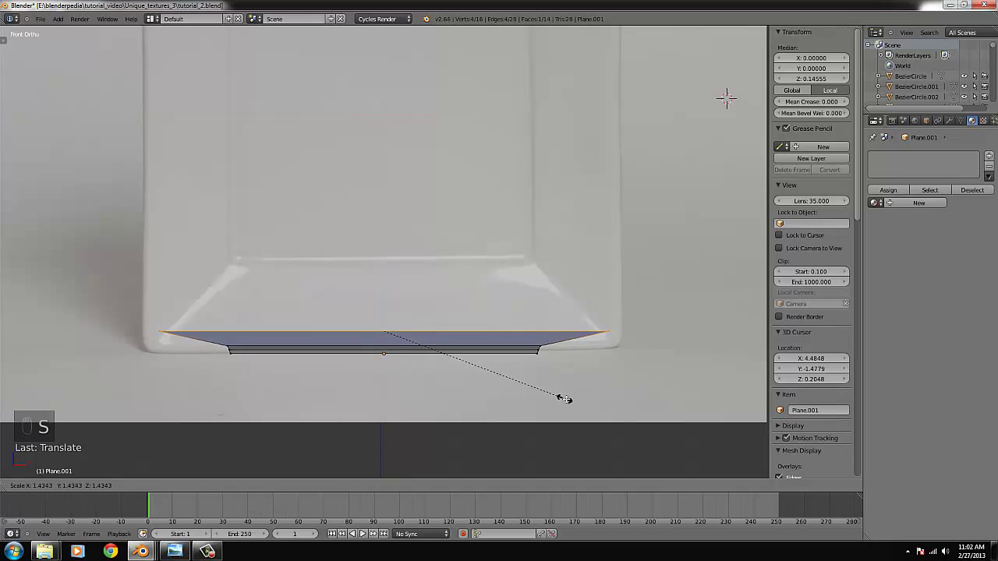
pyautogui.click(568, 399)
pyautogui.moveTo(387, 310); pyautogui.dragTo(386, 301)
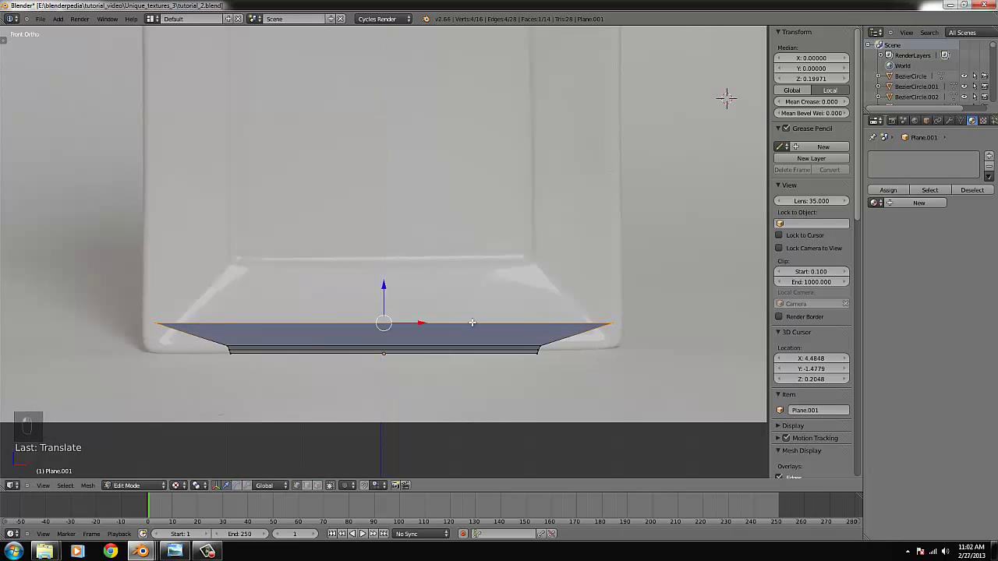
pyautogui.press('s')
pyautogui.click(618, 356)
# - Extrude the rim's top face and raise it to about 0.22 on local Z to give the rim a thin edge
pyautogui.press('e')
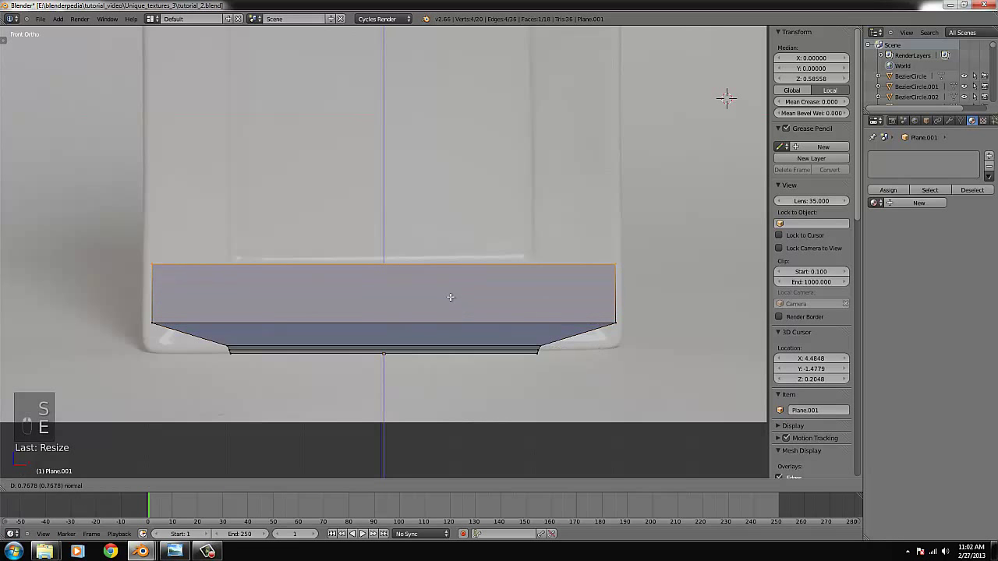
pyautogui.rightClick(411, 279)
pyautogui.moveTo(387, 289); pyautogui.dragTo(387, 285)
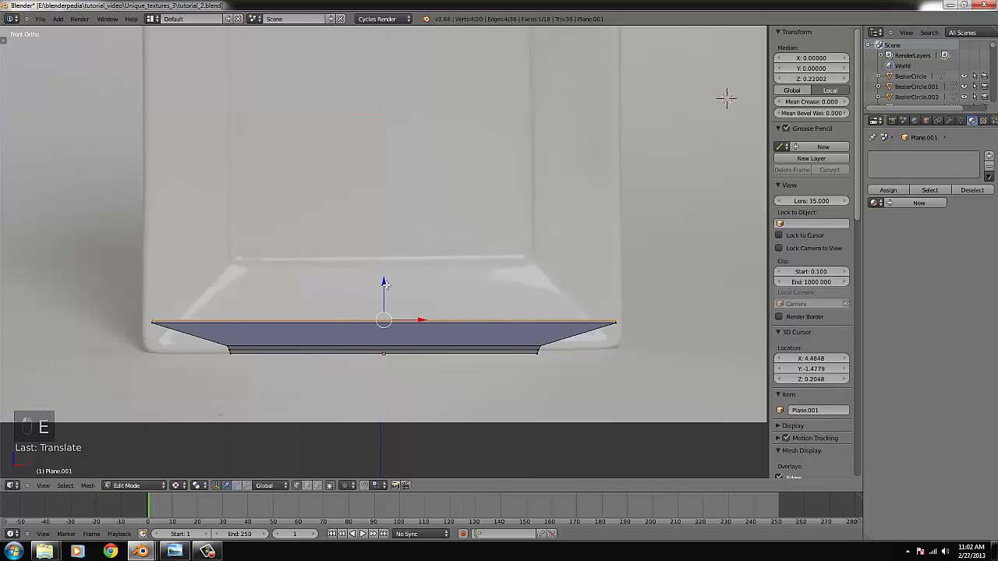
# - Scale the rim's top face slightly outward, extrude it, and raise it to thicken the rim's edge
pyautogui.press('s')
pyautogui.click(682, 383)
pyautogui.press('e')
pyautogui.click(683, 383)
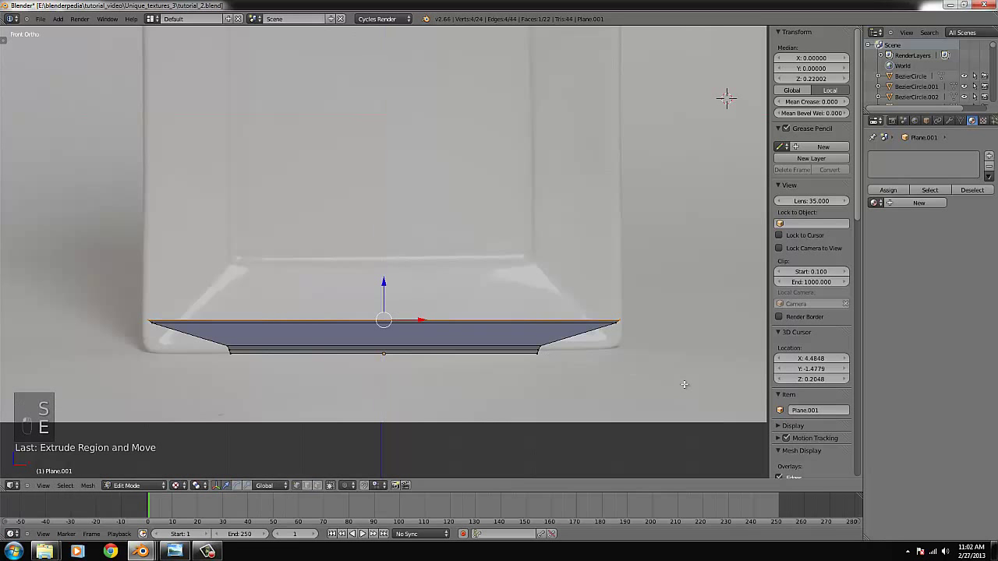
pyautogui.moveTo(389, 290); pyautogui.dragTo(390, 306)
pyautogui.scroll(2, 721, 357)
# - Extrude the rim's top face again, raise it to about 0.258 on local Z, and scale it slightly inward
pyautogui.press('e')
pyautogui.rightClick(631, 346)
pyautogui.press('s')
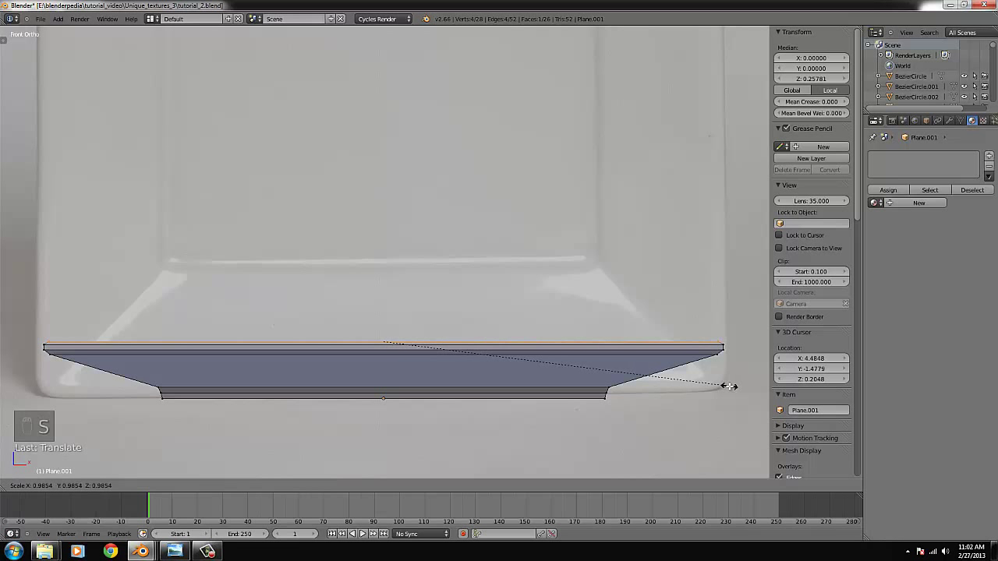
pyautogui.click(729, 386)
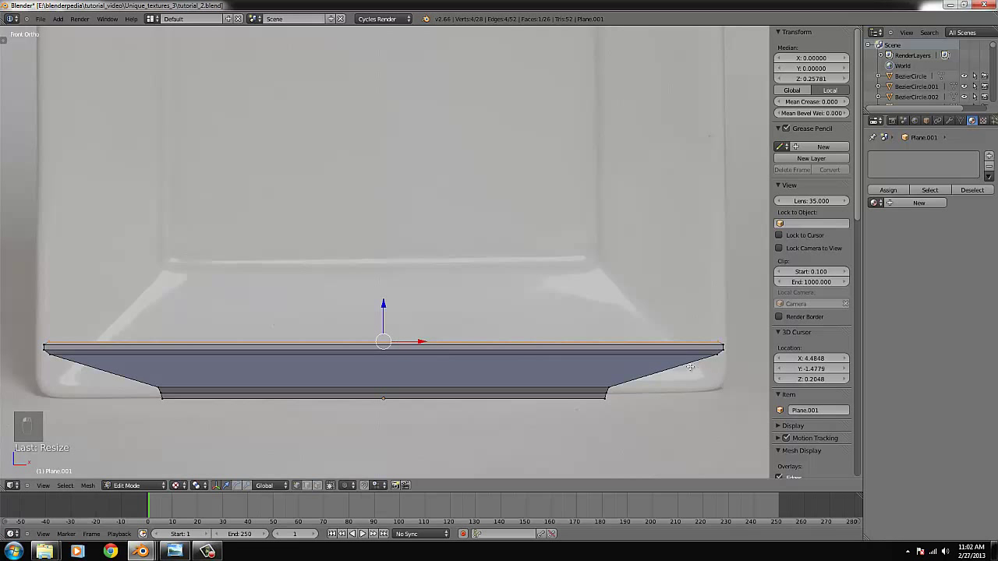
# - In wireframe display, extrude the top face in place, scale it inward, and lower it to about 0.227 on local Z
pyautogui.press('e')
pyautogui.rightClick(388, 284)
pyautogui.press('z')
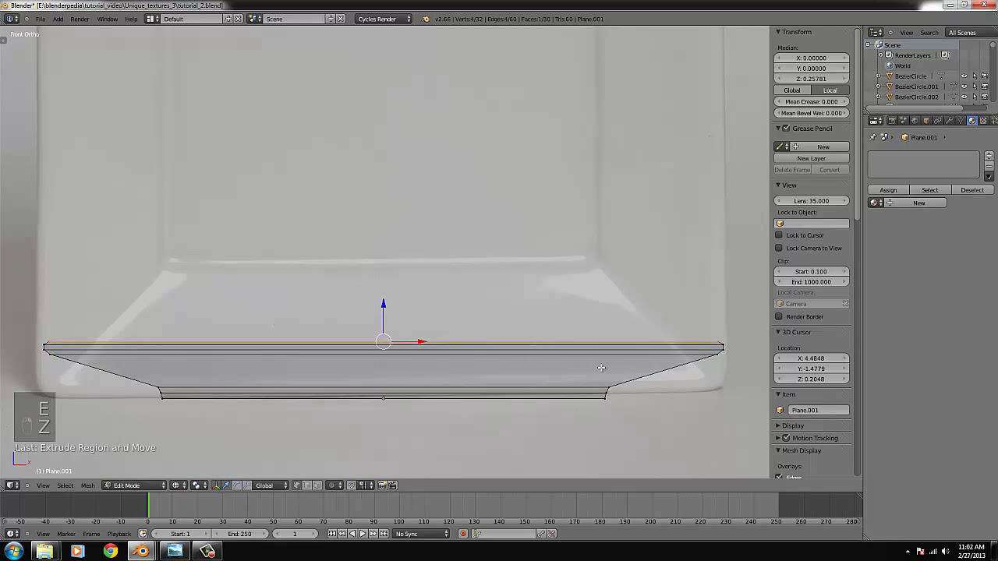
pyautogui.press('s')
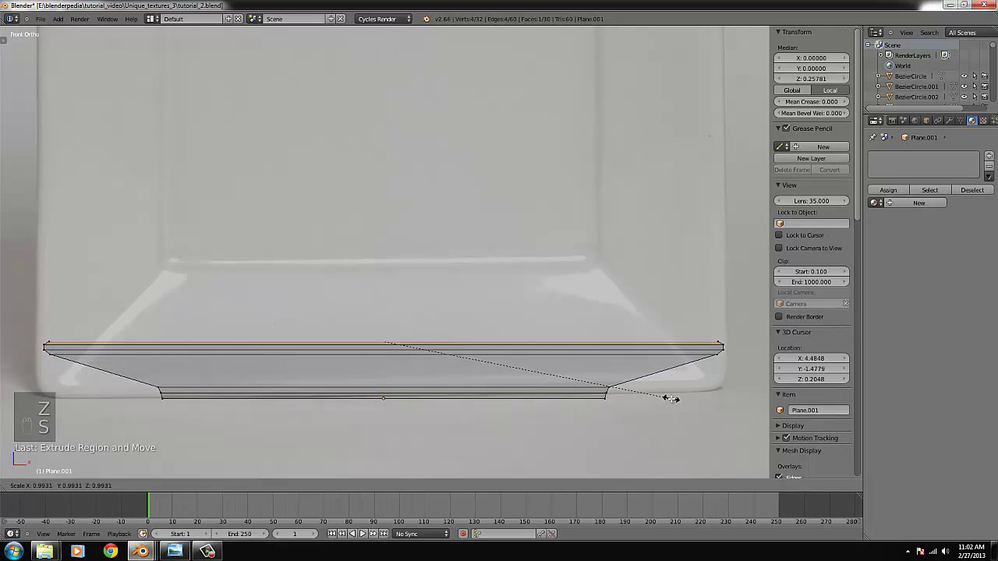
pyautogui.click(664, 399)
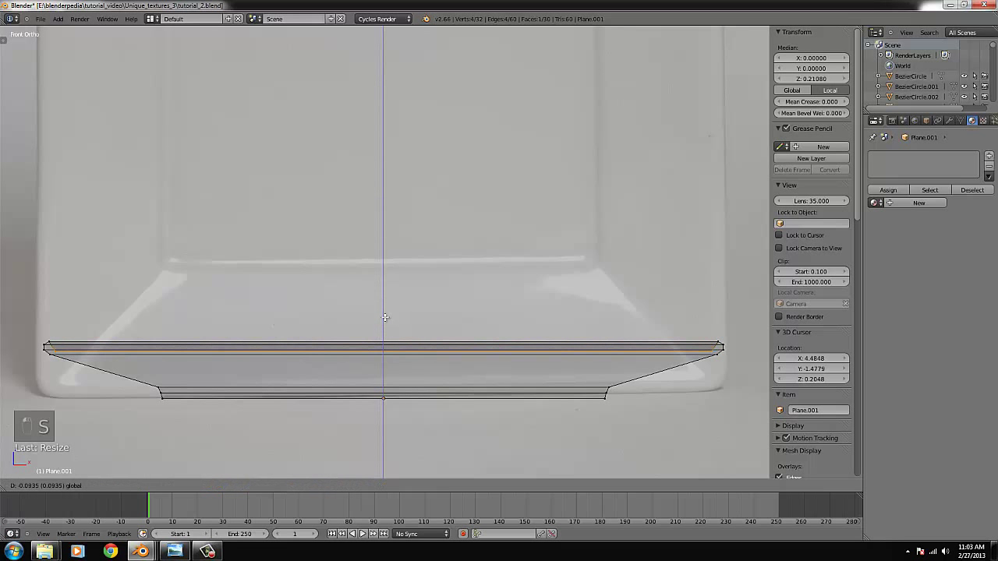
# - Extrude the inner face, lower it to about 0.168 on local Z, and scale it inward along the rim's slope
pyautogui.press('e')
pyautogui.click(516, 350)
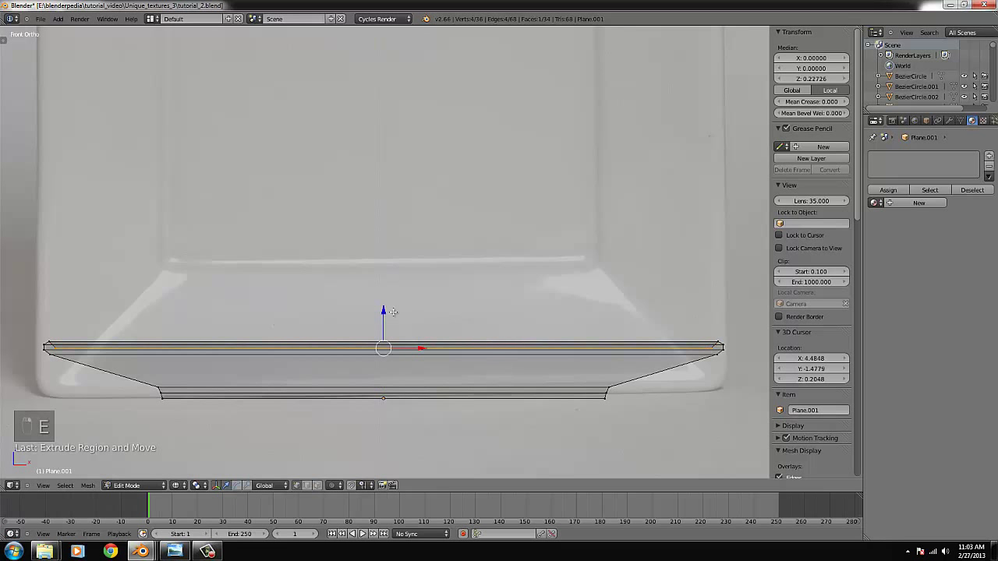
pyautogui.moveTo(384, 314); pyautogui.dragTo(385, 326)
pyautogui.press('s')
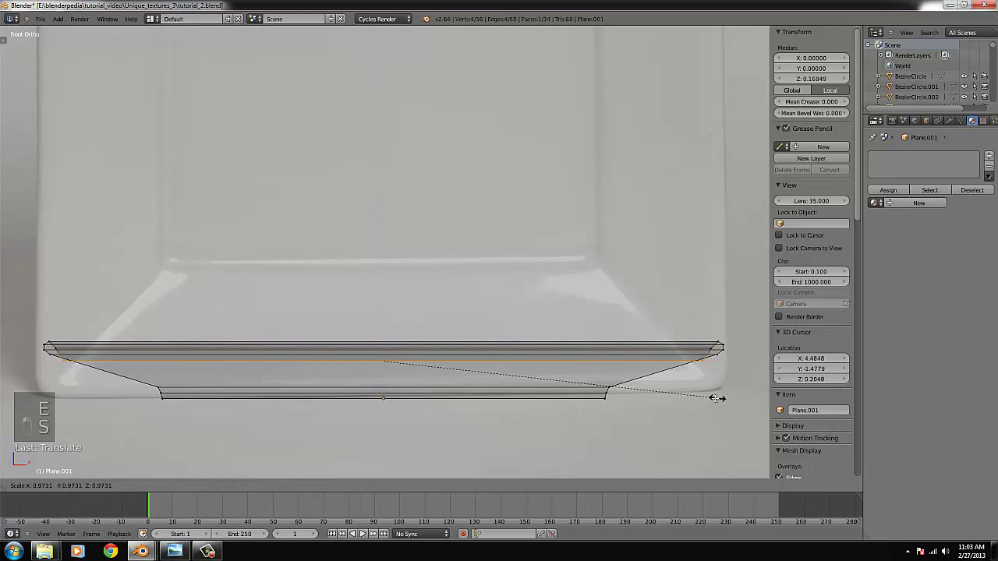
pyautogui.click(700, 399)
# - Extrude the inner face, lower it to about 0.067 on local Z, and scale it to about 0.72 to form the plate's floor
pyautogui.press('e')
pyautogui.click(700, 399)
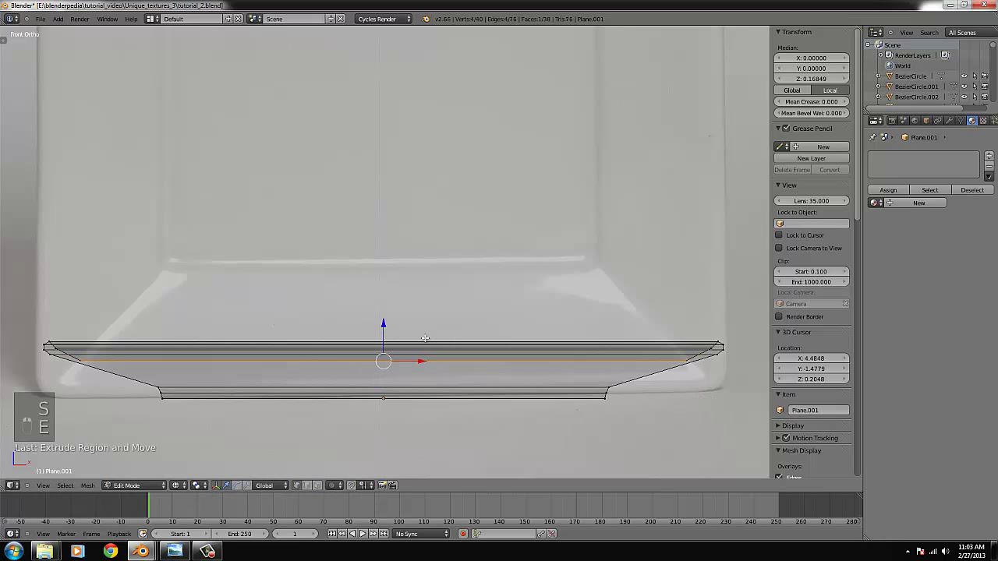
pyautogui.moveTo(381, 326); pyautogui.dragTo(384, 348)
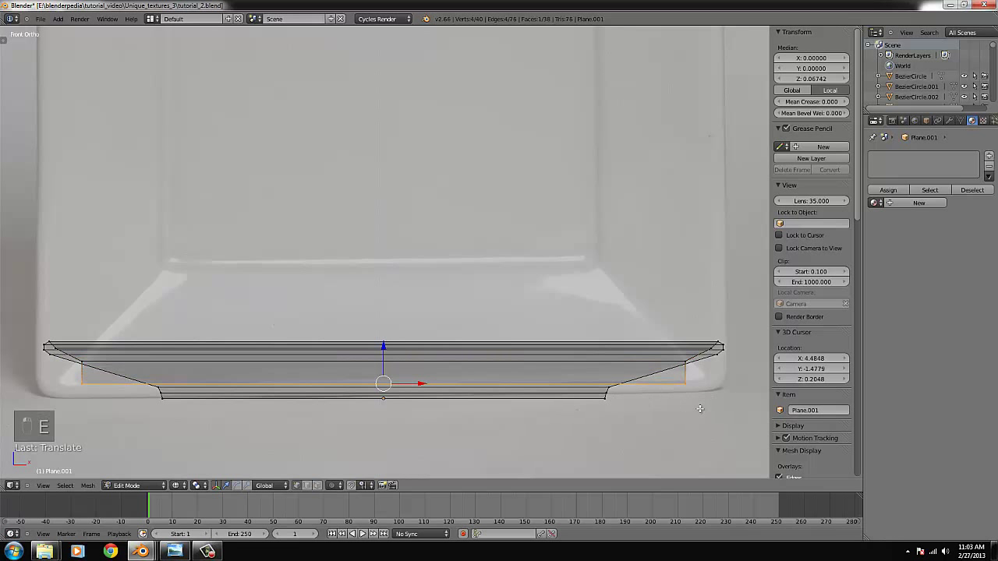
pyautogui.press('s')
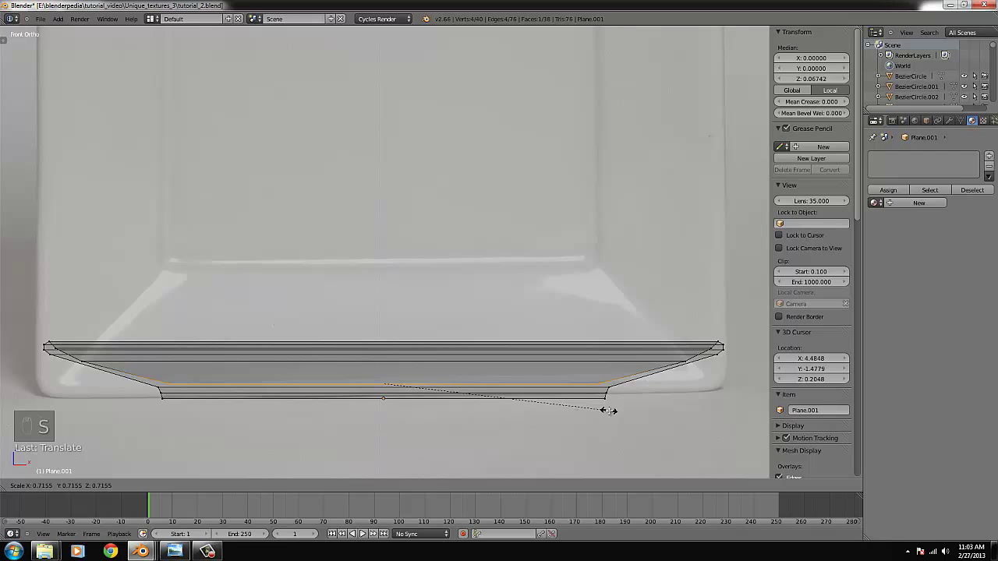
pyautogui.click(608, 410)
# - Return to Object Mode with solid display and add a Subdivision Surface modifier to the plate
pyautogui.press('Tab')
pyautogui.press('z')
pyautogui.moveTo(704, 379)
pyautogui.mouseDown(button='middle')
pyautogui.moveTo(585, 383)
pyautogui.moveTo(618, 384)
pyautogui.moveTo(559, 335)
pyautogui.moveTo(565, 347)
pyautogui.mouseUp(button='middle')
pyautogui.click(949, 121)
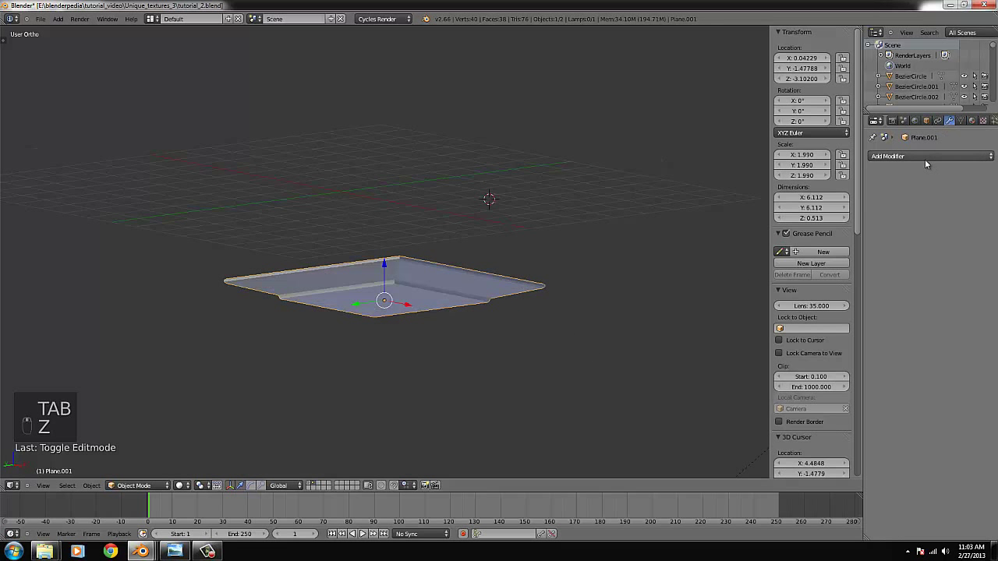
pyautogui.click(927, 156)
pyautogui.click(801, 327)
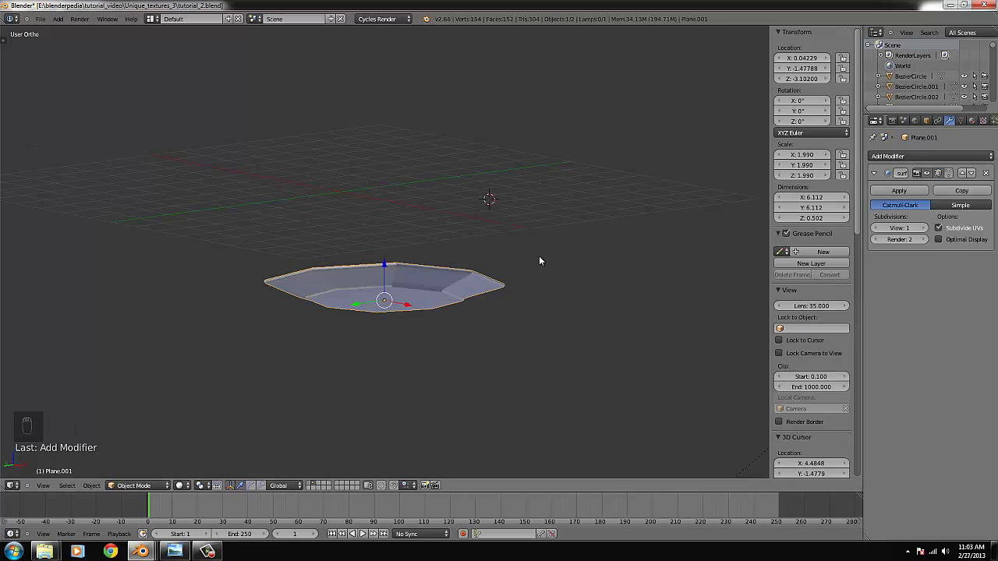
pyautogui.press('KP_7')
pyautogui.moveTo(555, 310); pyautogui.dragTo(515, 214, button='middle')
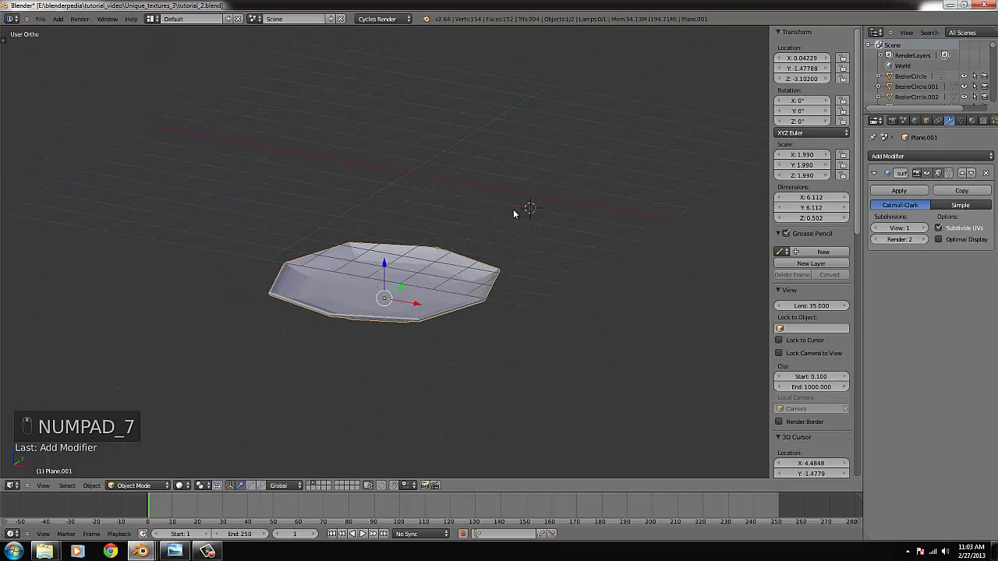
# - In Edit Mode, try a loop cut slid close to the plate's negative X side, and undo it in top view
pyautogui.press('KP_1')
pyautogui.press('Tab')
pyautogui.scroll(3, 508, 234)
pyautogui.moveTo(376, 289); pyautogui.dragTo(383, 325, button='middle')
pyautogui.hotkey('ctrl', 'r')
pyautogui.click(383, 365)
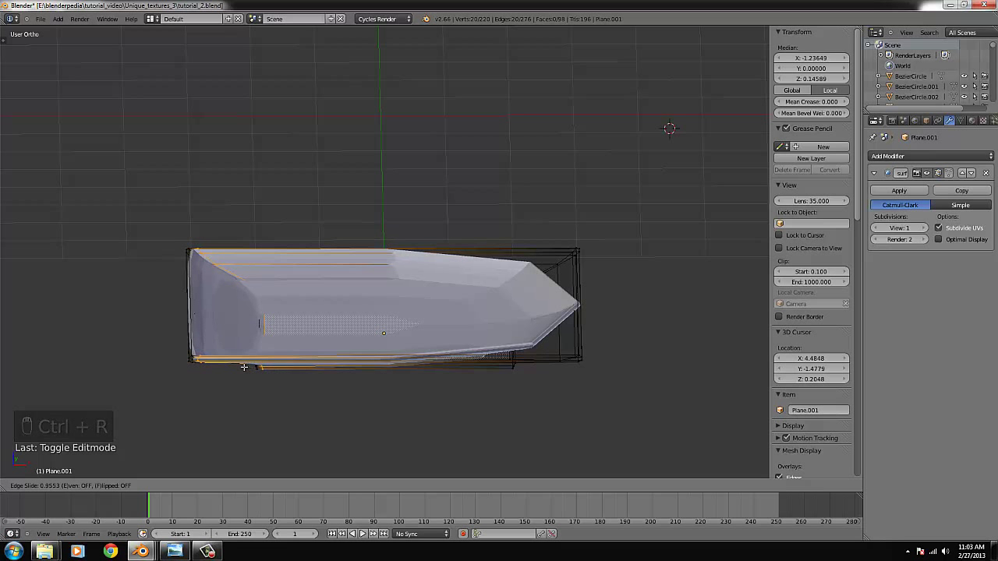
pyautogui.click(209, 363)
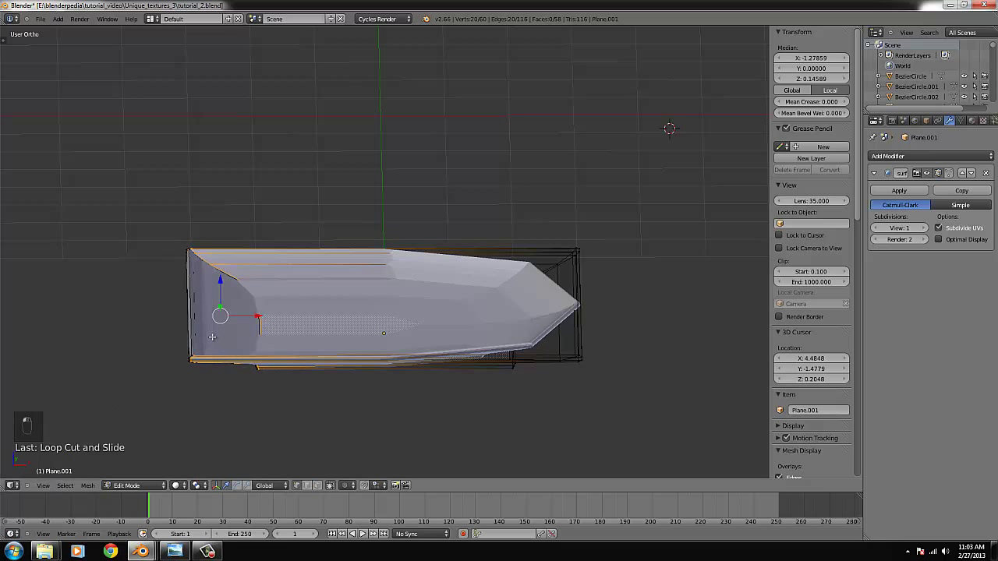
pyautogui.press('KP_7')
pyautogui.hotkey('ctrl', 'z')
# - Add loop cuts slid close to the plate's negative X and negative Y sides to sharpen those edges
pyautogui.hotkey('ctrl', 'r')
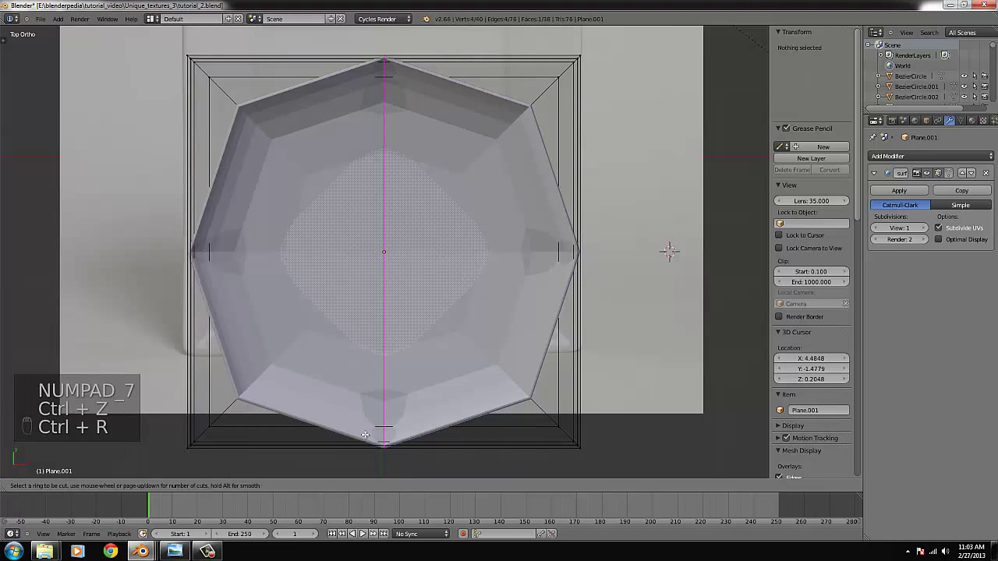
pyautogui.click(342, 444)
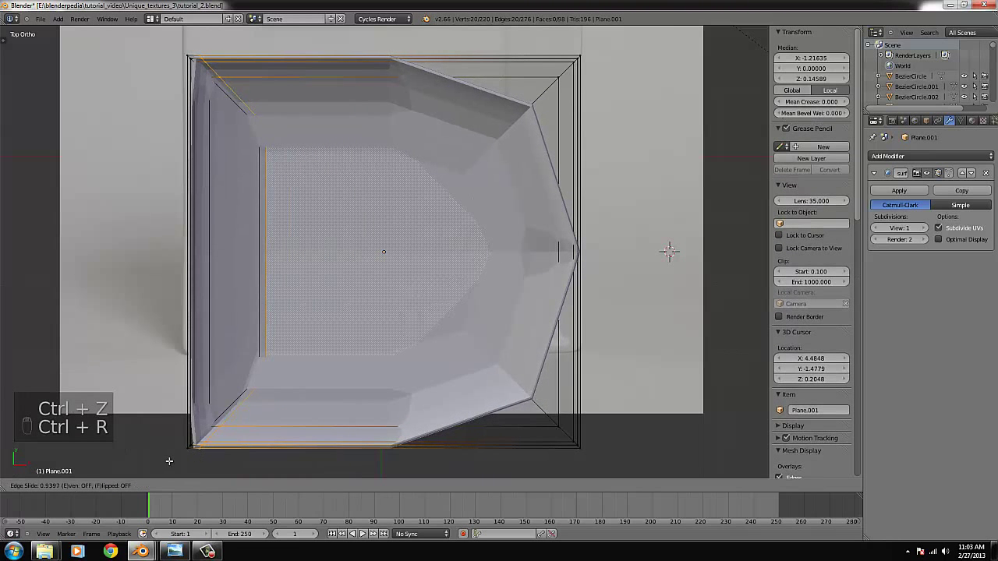
pyautogui.click(116, 457)
pyautogui.hotkey('ctrl', 'r')
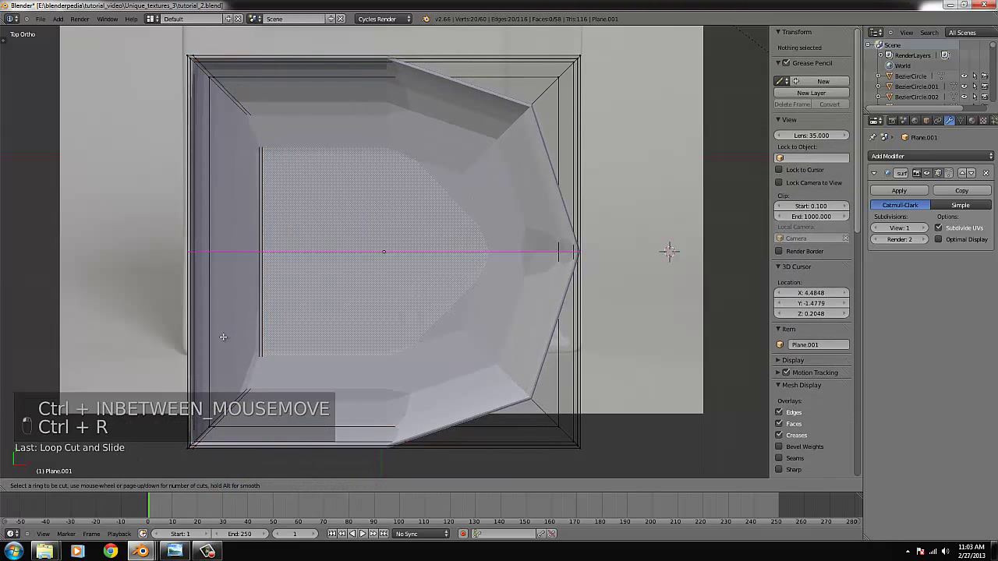
pyautogui.hotkey('ctrl', 'r')
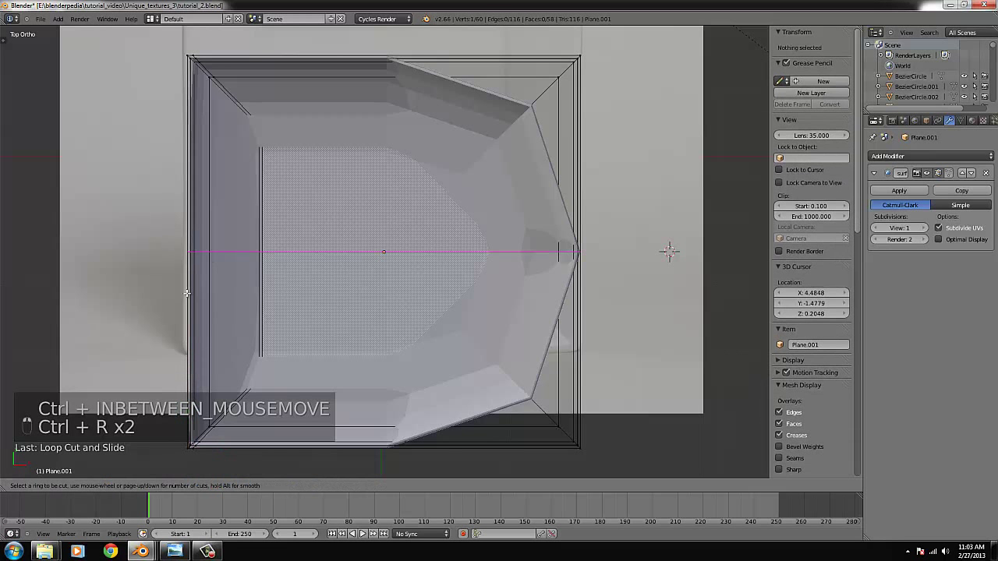
pyautogui.click(188, 282)
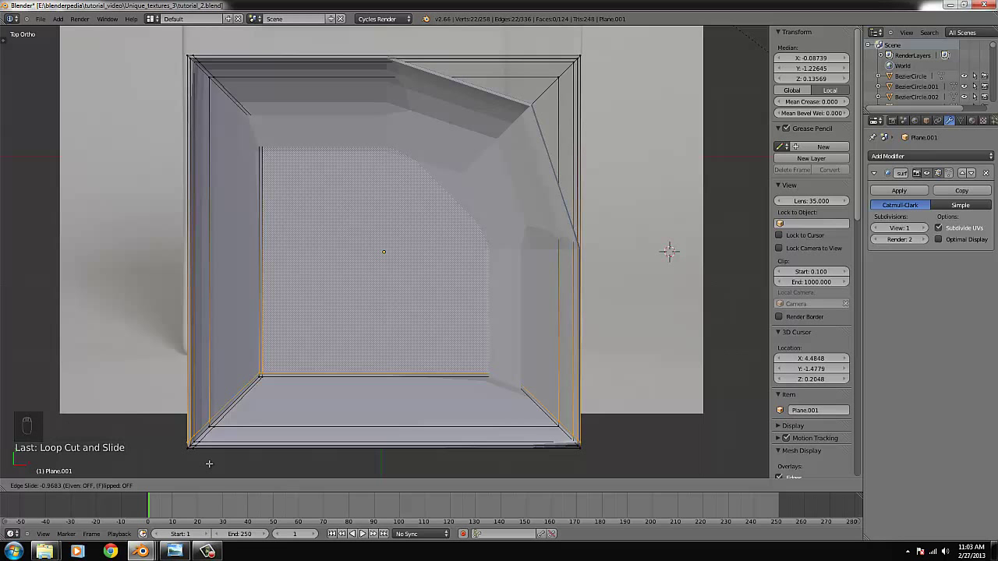
pyautogui.click(209, 464)
# - Add loop cuts slid close to the plate's positive Y and positive X sides, and return to Object Mode
pyautogui.hotkey('ctrl', 'r')
pyautogui.click(553, 222)
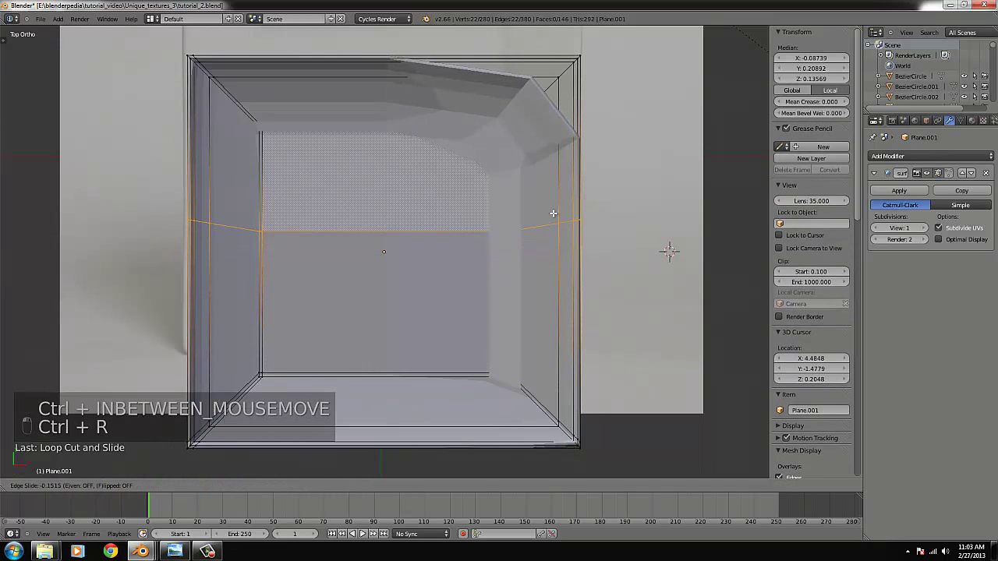
pyautogui.click(551, 109)
pyautogui.hotkey('ctrl', 'r')
pyautogui.click(495, 77)
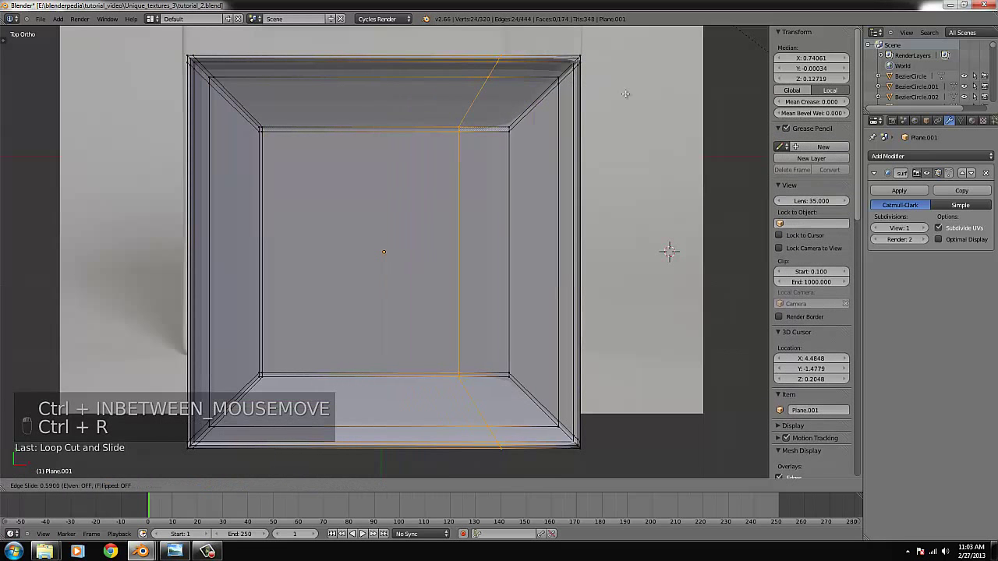
pyautogui.click(664, 112)
pyautogui.press('Tab')
# - Apply smooth shading to the plate and inspect the surface from an angled view
pyautogui.press('t')
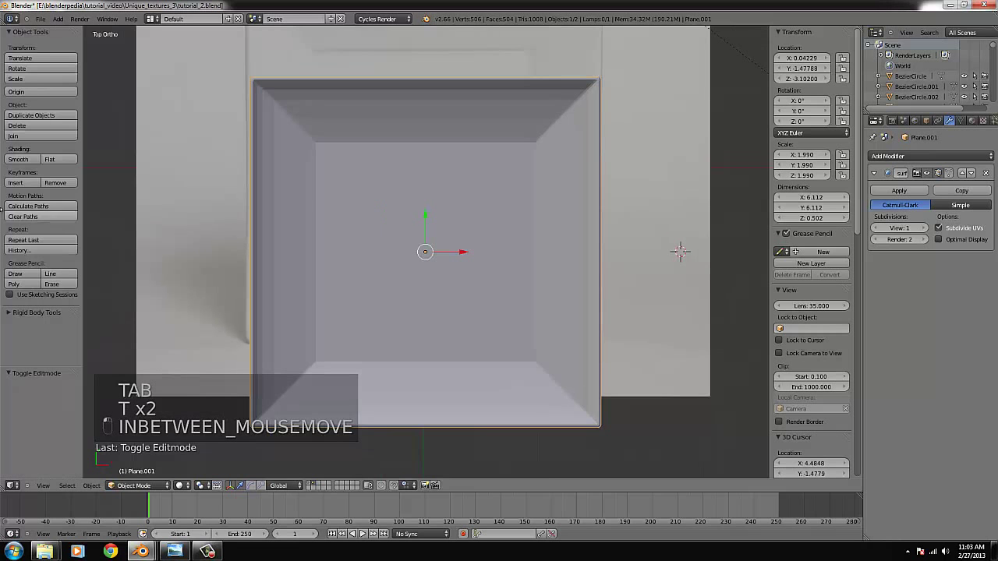
pyautogui.click(18, 159)
pyautogui.moveTo(240, 279); pyautogui.dragTo(330, 223, button='middle')
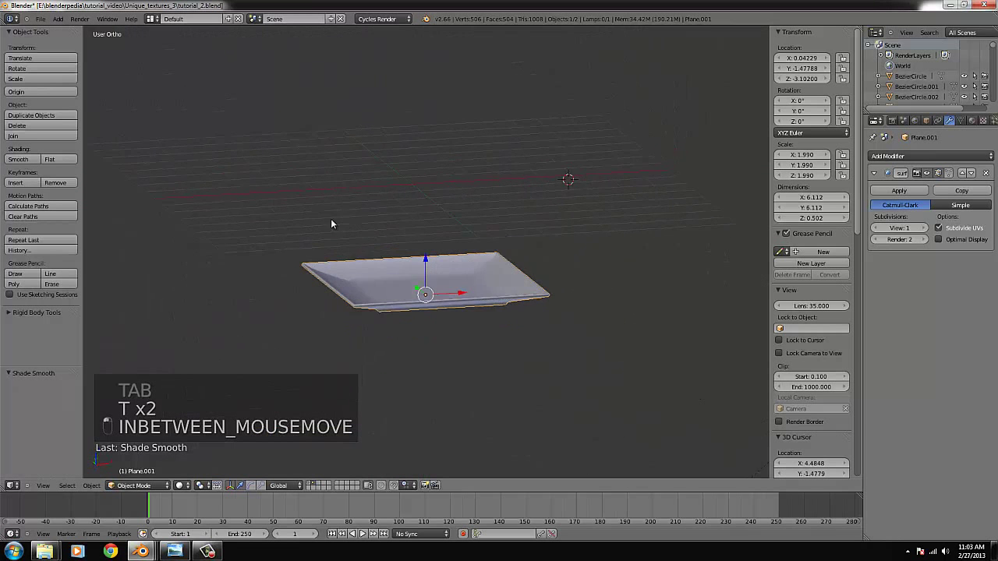
pyautogui.scroll(5, 457, 331)
pyautogui.scroll(-2, 455, 341)
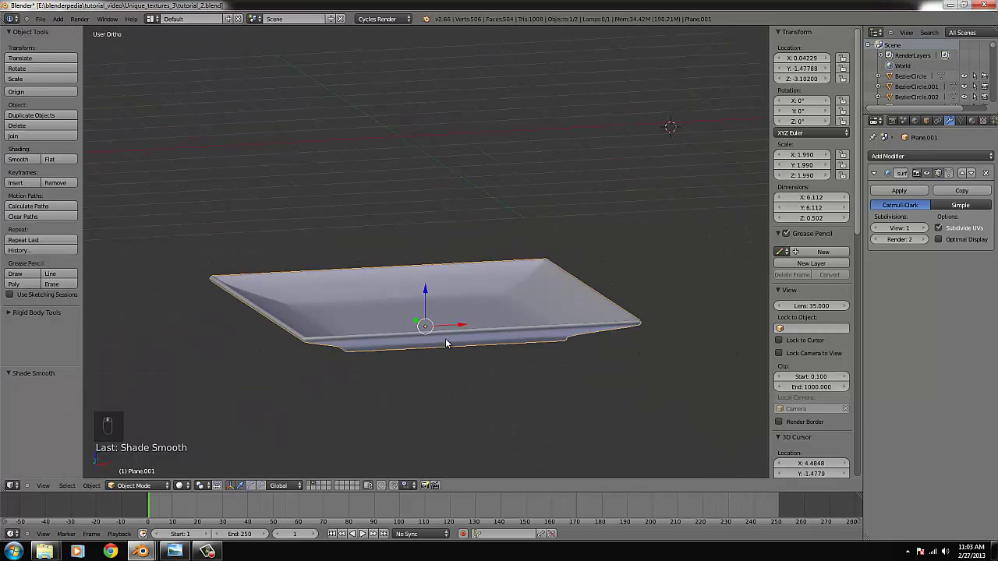
# - Scale the plate taller along the global Z axis to a Z scale of about 2.861
pyautogui.press('KP_1')
pyautogui.press('s')
pyautogui.press('z')
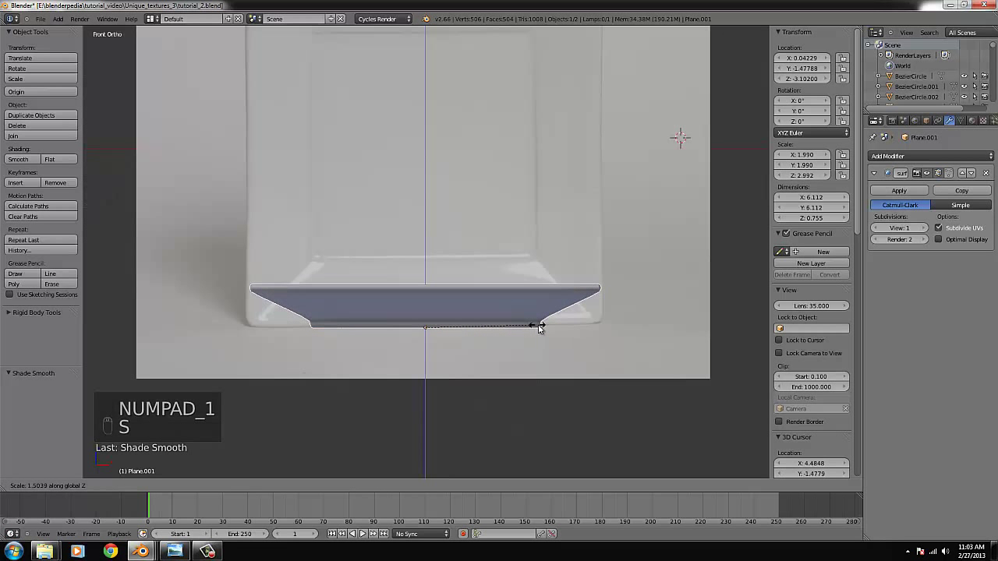
pyautogui.click(536, 329)
pyautogui.moveTo(536, 329); pyautogui.dragTo(441, 349, button='middle')
pyautogui.press('s')
pyautogui.click(520, 349)
pyautogui.press('KP_1')
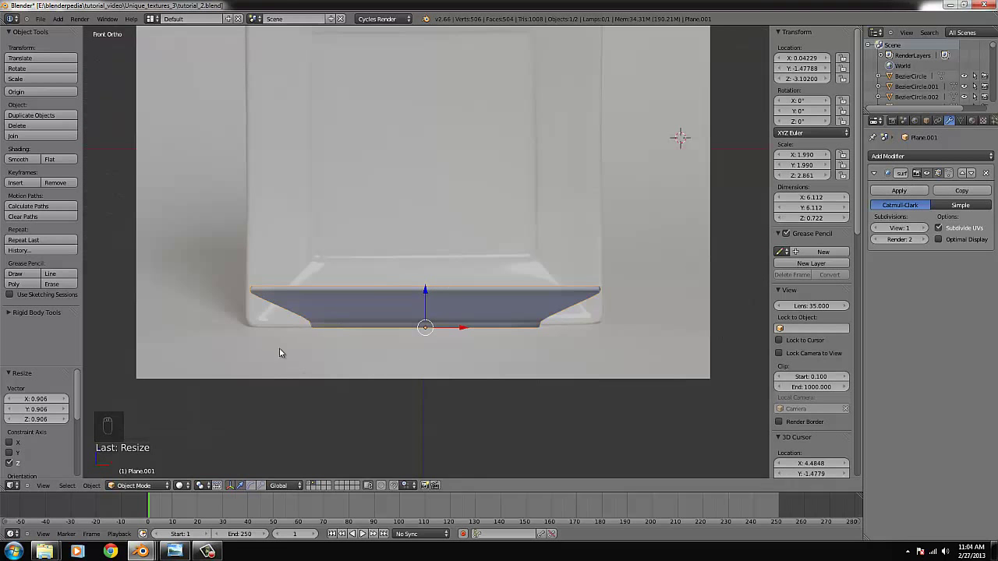
# - Set the Subdivision Surface modifier's viewport subdivisions to 2 and check the plate's shape
pyautogui.click(921, 227)
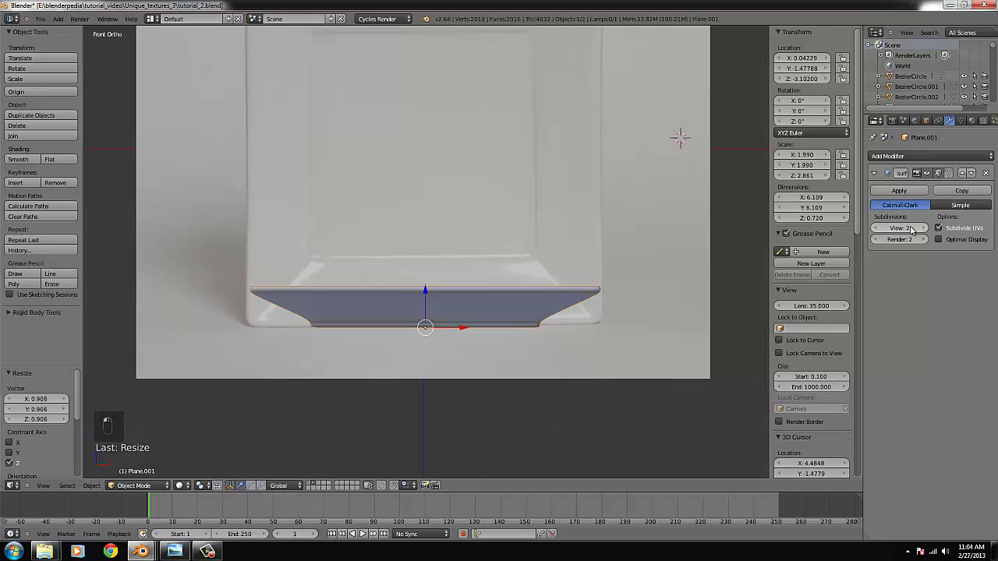
pyautogui.moveTo(587, 321); pyautogui.dragTo(599, 338, button='middle')
pyautogui.press('KP_1')
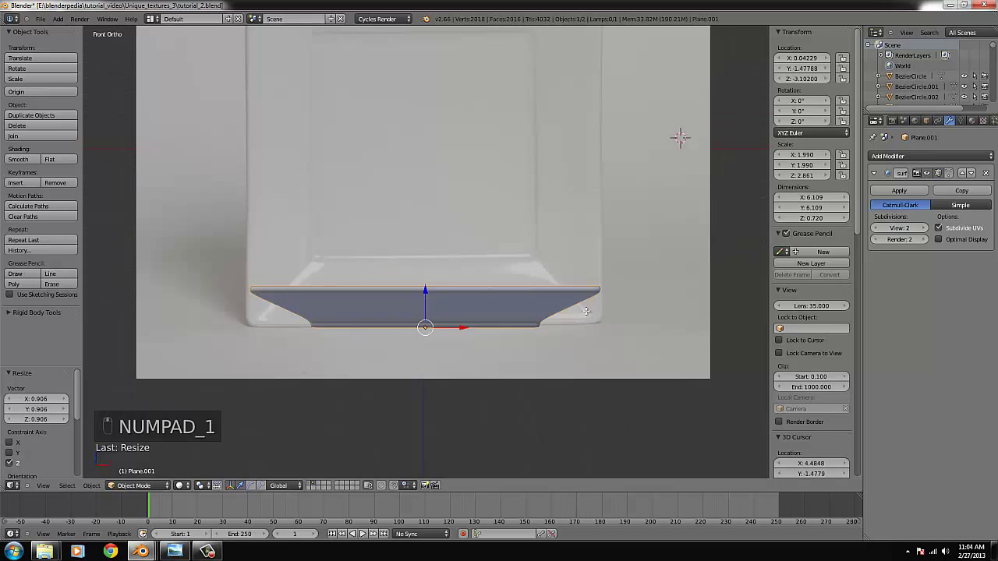
pyautogui.press('Tab')
pyautogui.press('Tab')
pyautogui.click(16, 485)
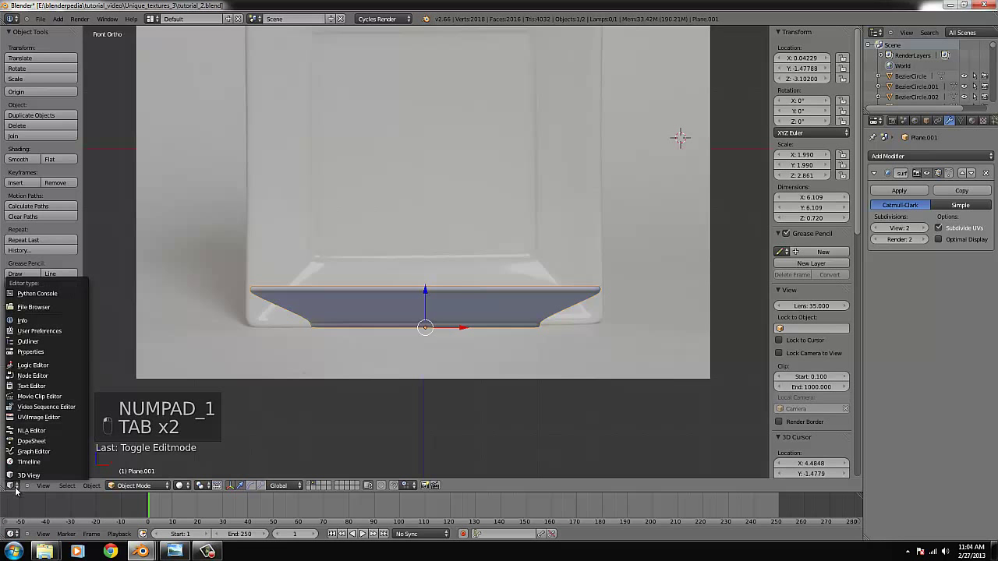
# - Add a new material to the plate and change its surface shader to Glossy BSDF
pyautogui.click(971, 121)
pyautogui.click(919, 189)
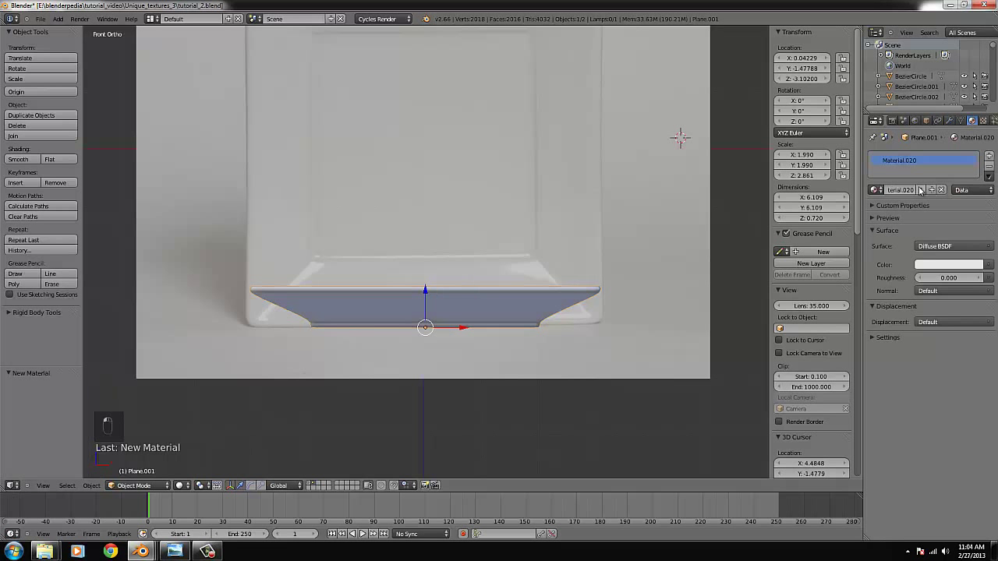
pyautogui.click(940, 266)
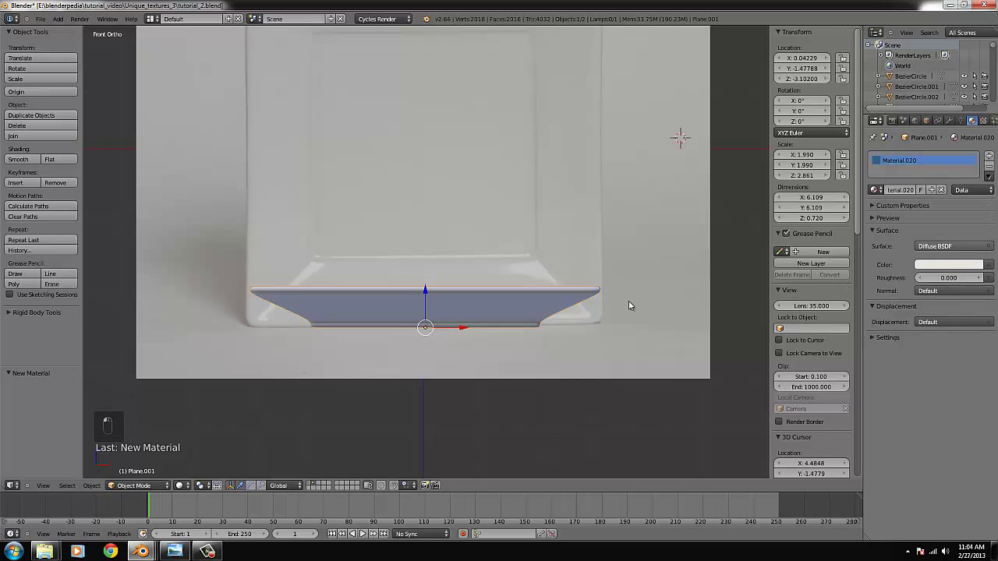
pyautogui.click(946, 246)
pyautogui.click(888, 303)
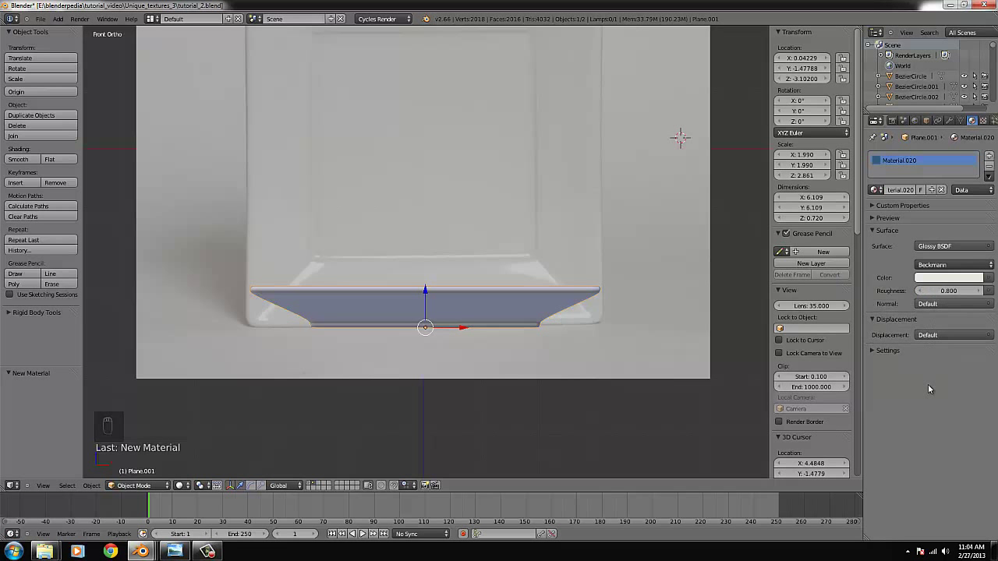
pyautogui.moveTo(548, 298); pyautogui.dragTo(565, 325, button='middle')
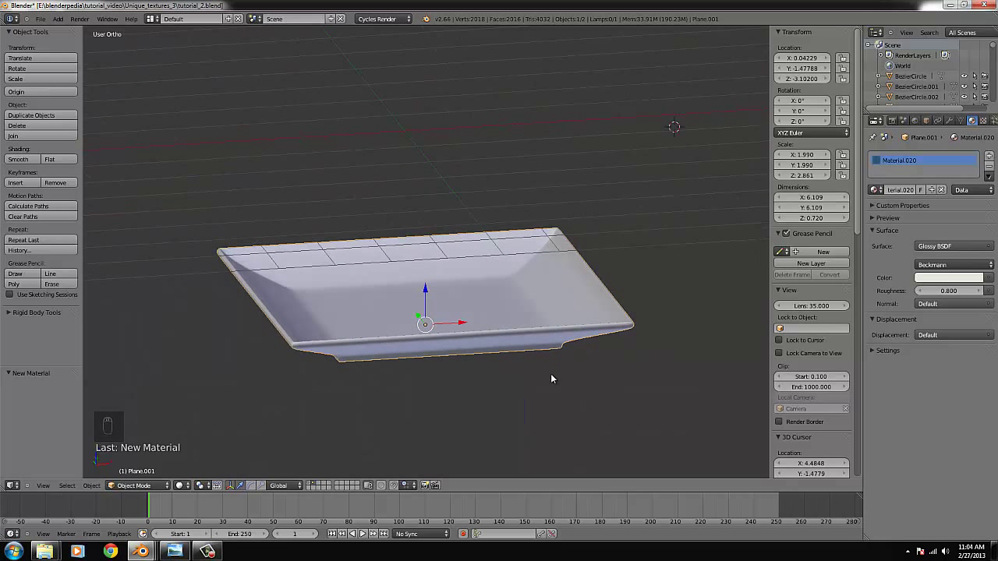
# - Create a linked duplicate of the plate about 0.317 higher along Z and tilt it about -0.588° in the front view
pyautogui.scroll(2, 550, 379)
pyautogui.moveTo(605, 354); pyautogui.dragTo(540, 368, button='middle')
pyautogui.scroll(-2, 592, 345)
pyautogui.press('KP_1')
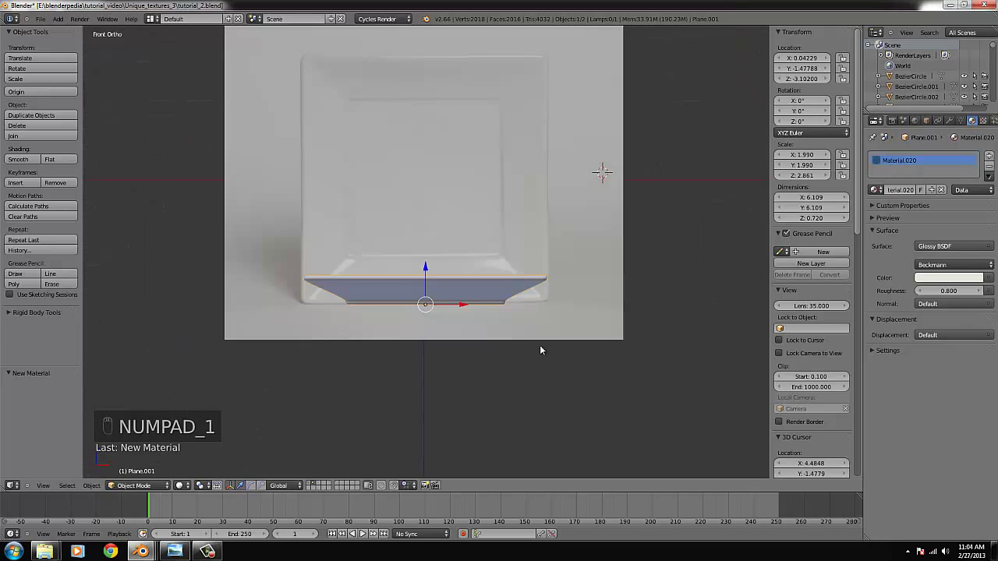
pyautogui.scroll(2, 540, 345)
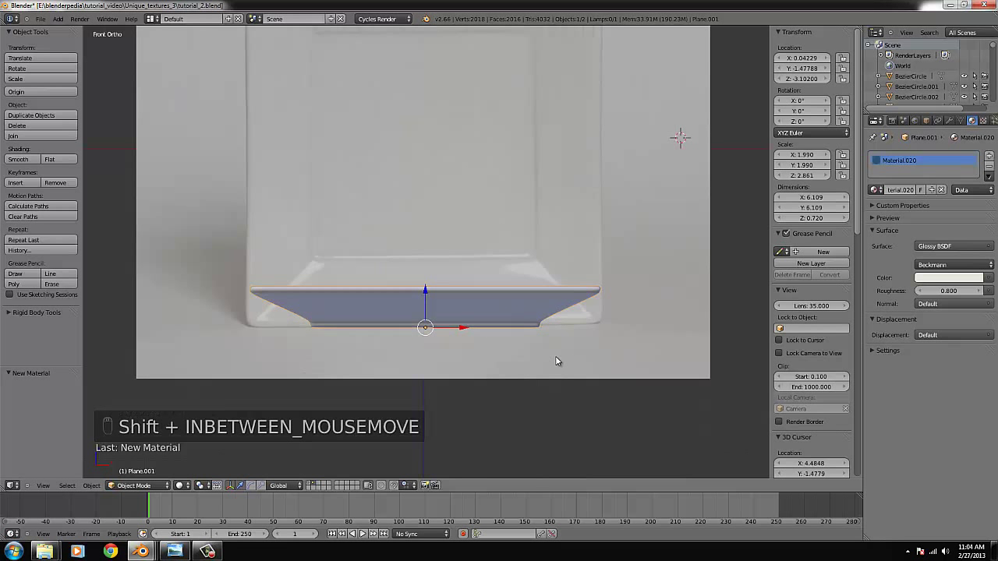
pyautogui.hotkey('alt', 'd')
pyautogui.click(624, 344)
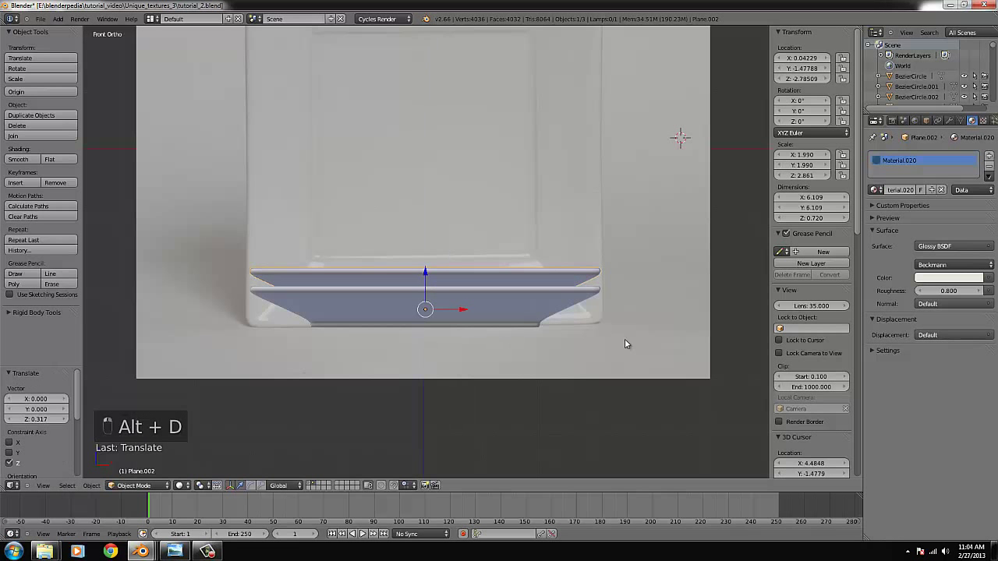
pyautogui.press('r')
pyautogui.click(646, 344)
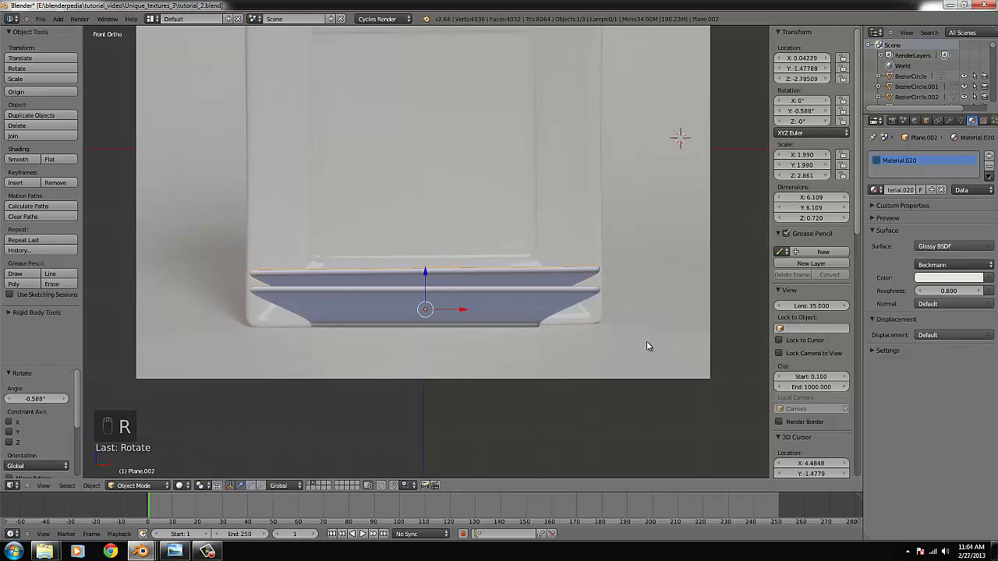
# - Place another linked duplicate about 0.308 above the second plate and rotate it about 0.741°
pyautogui.hotkey('alt', 'd')
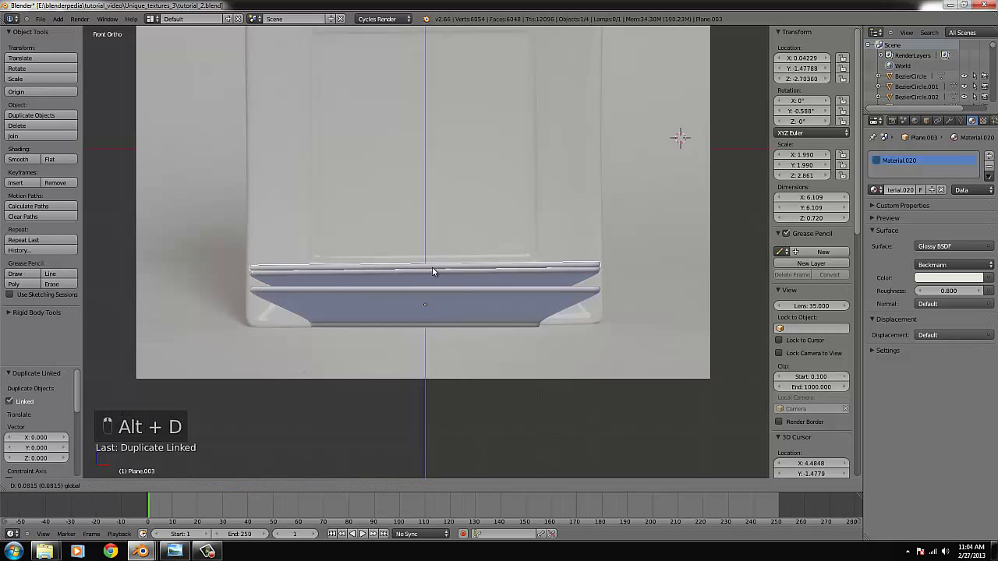
pyautogui.click(433, 264)
pyautogui.press('r')
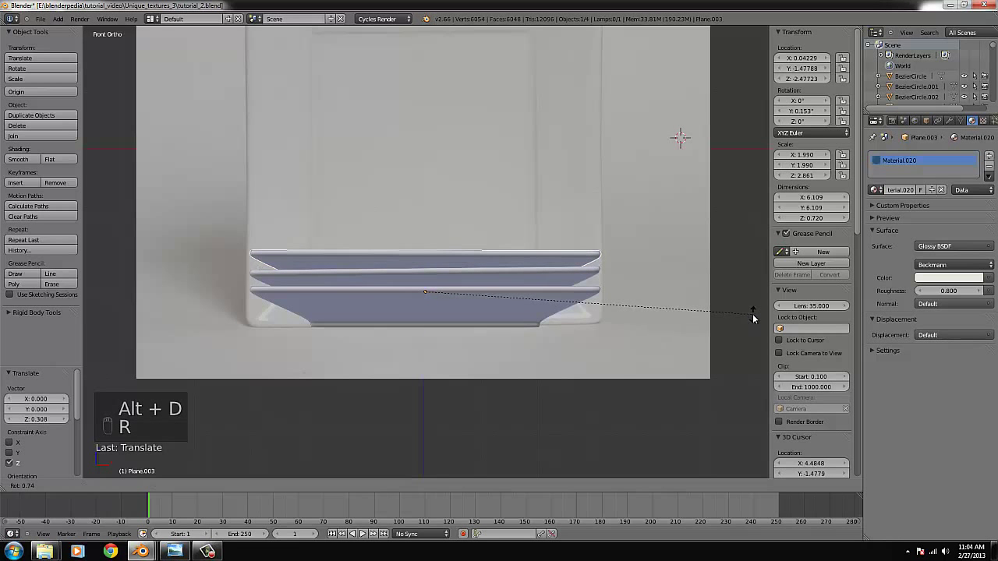
pyautogui.click(754, 315)
# - Compare the plate stack with the kitchen reference photo and delete the topmost plate
pyautogui.scroll(-4, 621, 312)
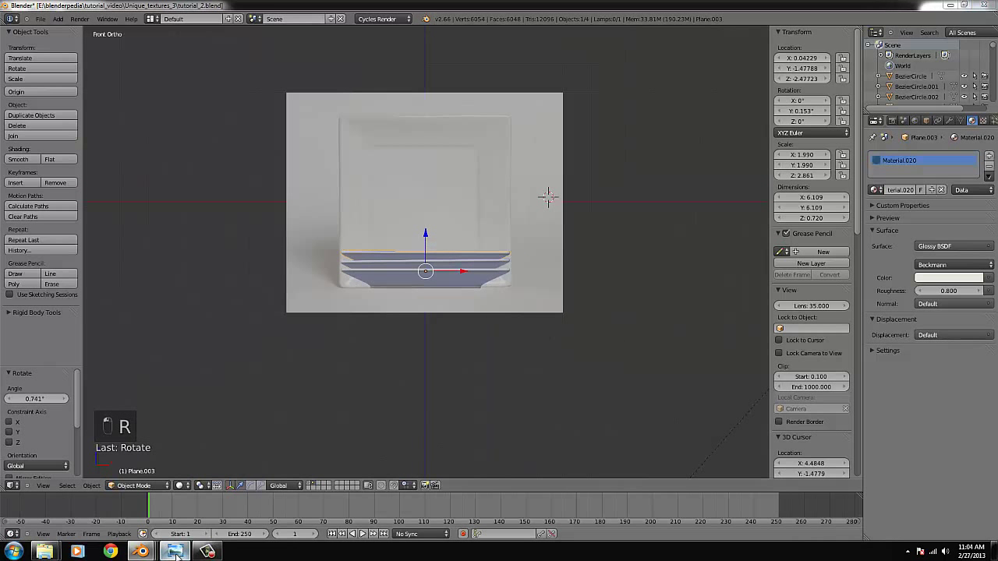
pyautogui.hotkey('alt', 'Tab')
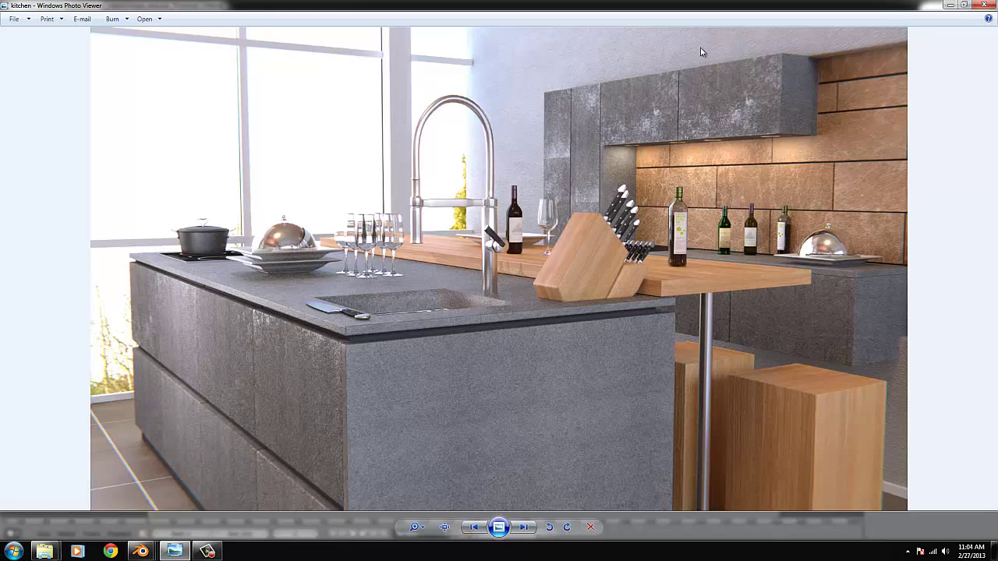
pyautogui.click(949, 6)
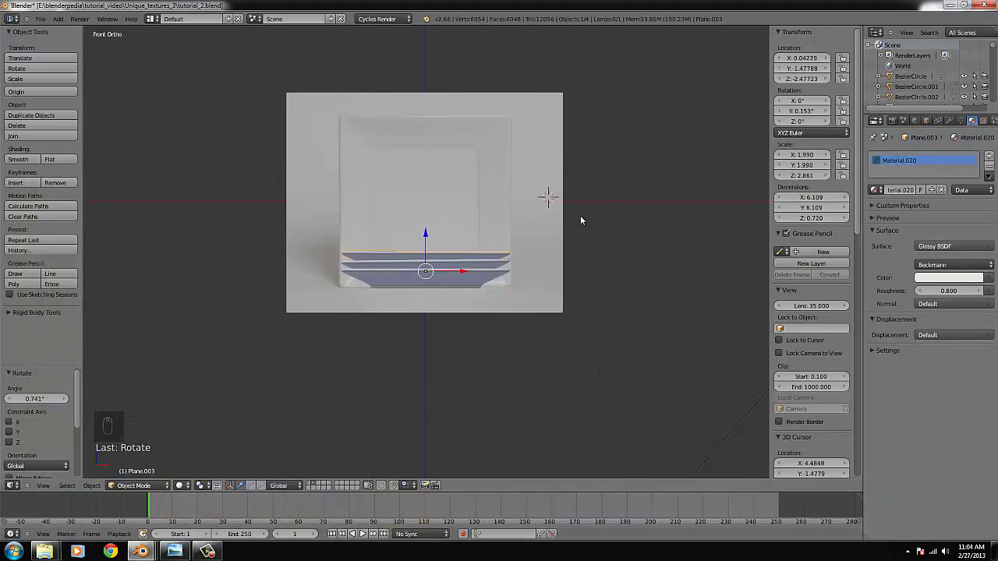
pyautogui.press('x')
pyautogui.click(537, 240)
# - Add a UV sphere, move it over the two plates and scale it to about 3.043
pyautogui.scroll(2, 491, 260)
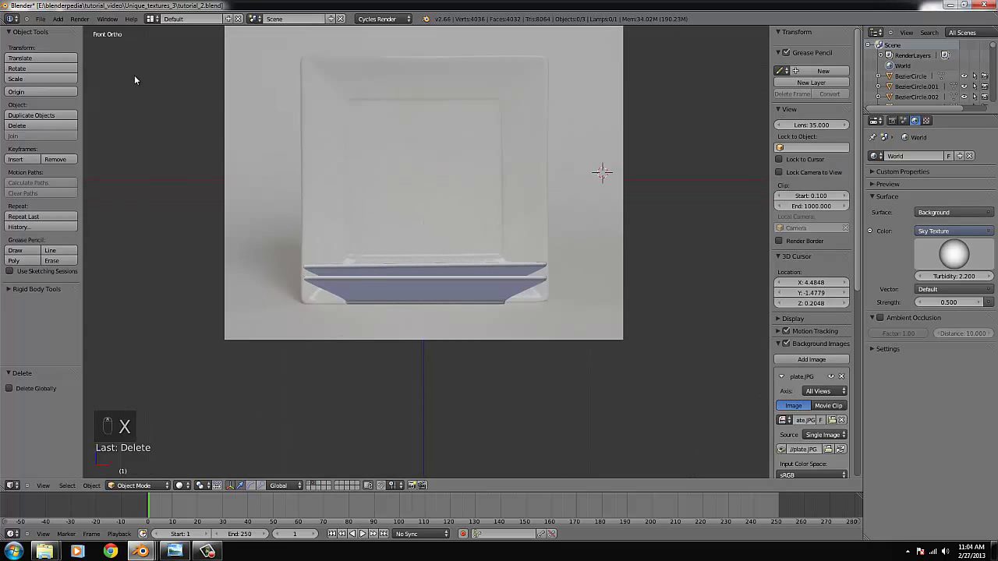
pyautogui.click(58, 18)
pyautogui.moveTo(72, 31)
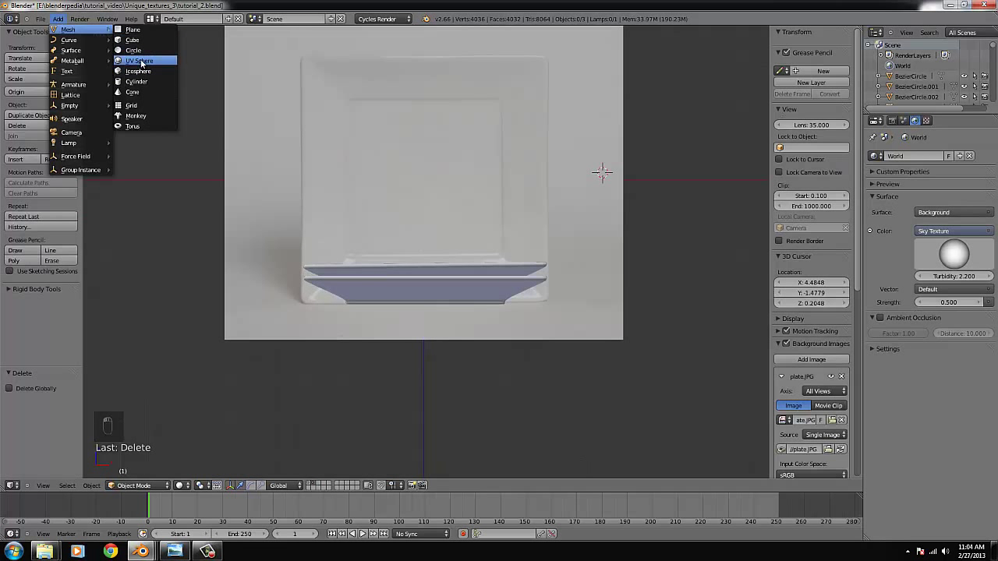
pyautogui.click(139, 60)
pyautogui.press('g')
pyautogui.click(488, 281)
pyautogui.press('s')
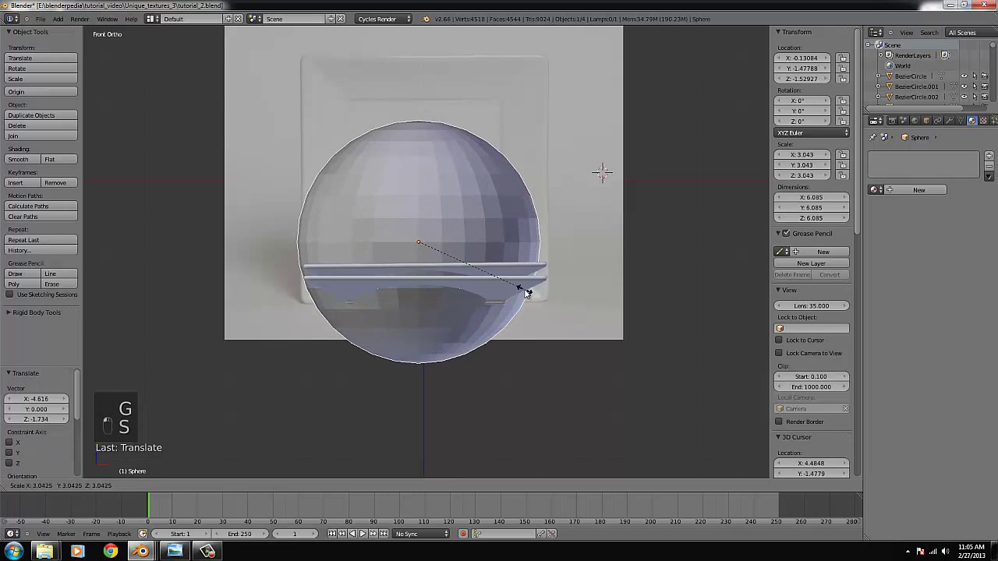
pyautogui.click(523, 296)
pyautogui.press('g')
pyautogui.click(523, 313)
# - Delete the faces of the sphere's lower half in wireframe display
pyautogui.press('Tab')
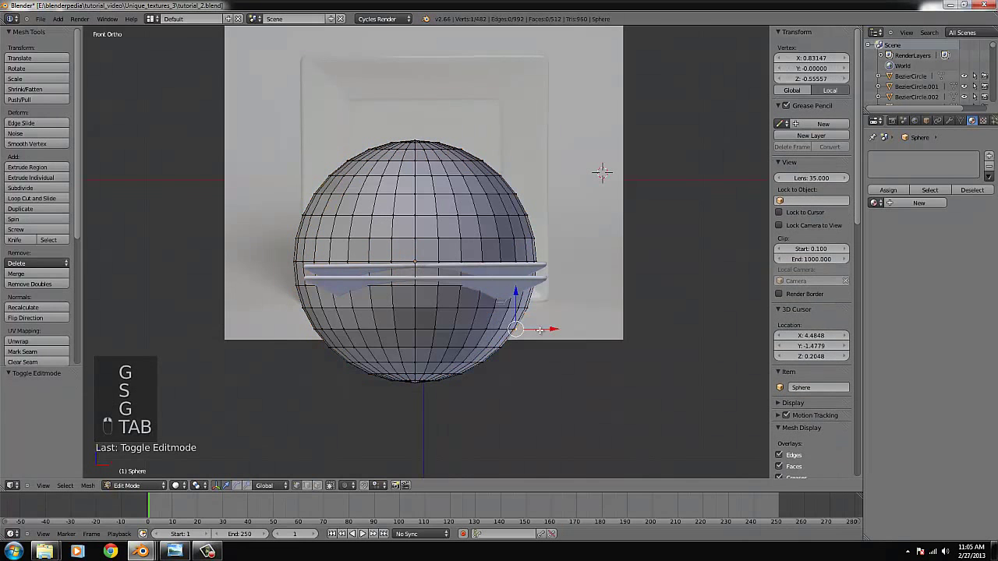
pyautogui.press('z')
pyautogui.press('b')
pyautogui.moveTo(580, 397); pyautogui.dragTo(159, 276)
pyautogui.press('x')
pyautogui.click(157, 276)
# - Delete the leftover ring of vertices below the sphere's equator and return to Object Mode
pyautogui.press('b')
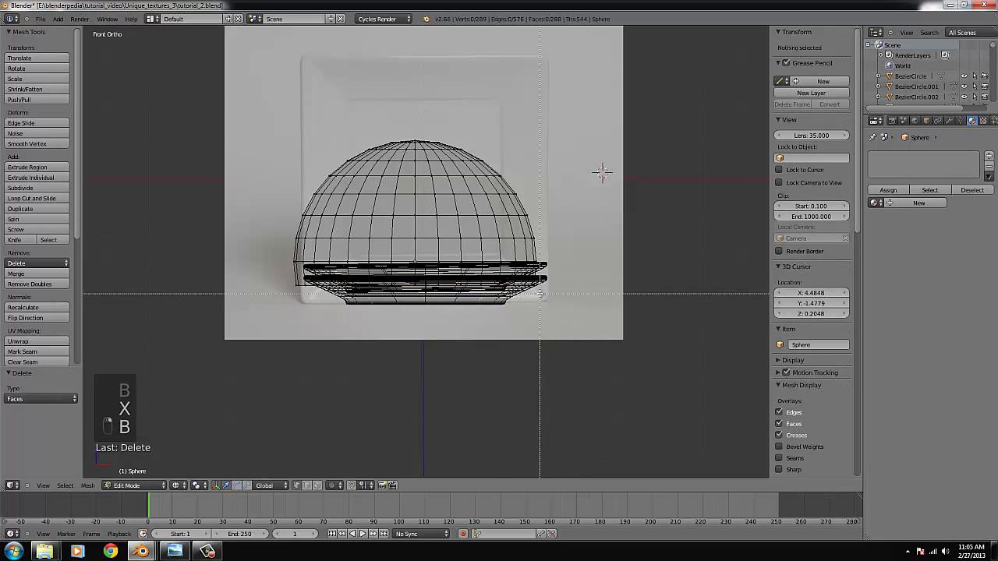
pyautogui.moveTo(538, 293); pyautogui.dragTo(524, 278)
pyautogui.press('b')
pyautogui.moveTo(575, 319); pyautogui.dragTo(256, 280)
pyautogui.press('x')
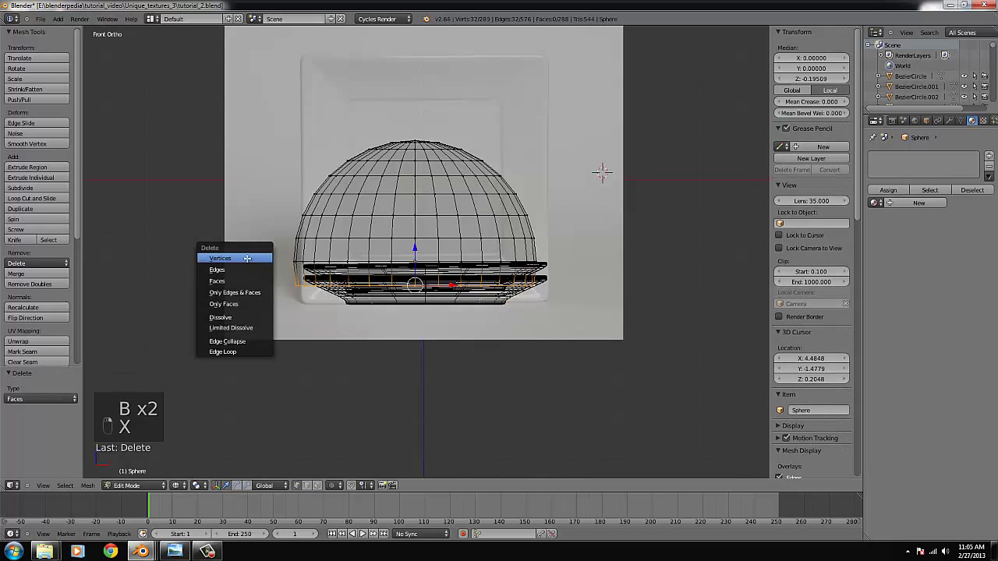
pyautogui.click(249, 258)
pyautogui.press('Tab')
# - Scale the dome to about 2.640, center it on the upper plate and compare it with the kitchen reference photo
pyautogui.press('g')
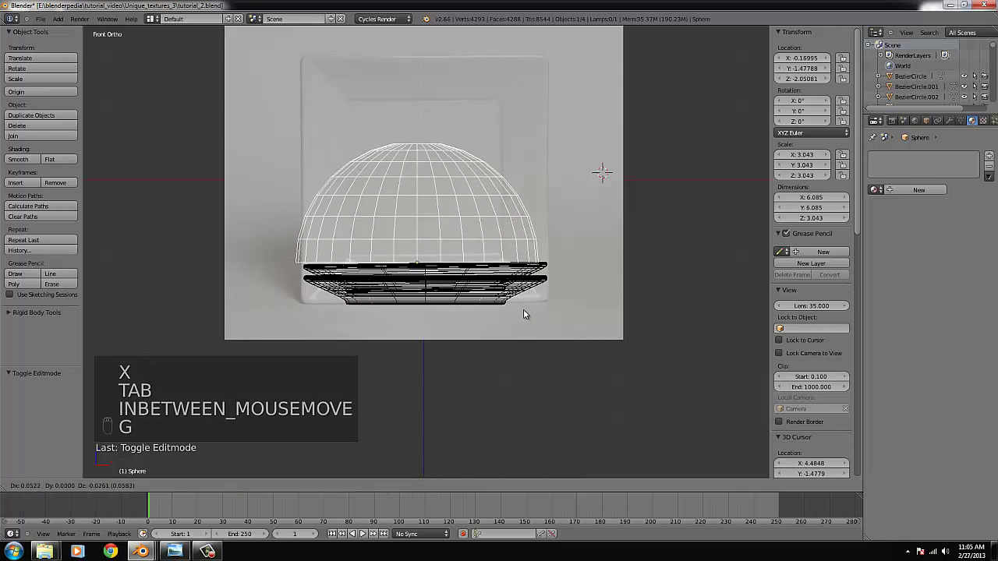
pyautogui.click(523, 311)
pyautogui.press('s')
pyautogui.press('g')
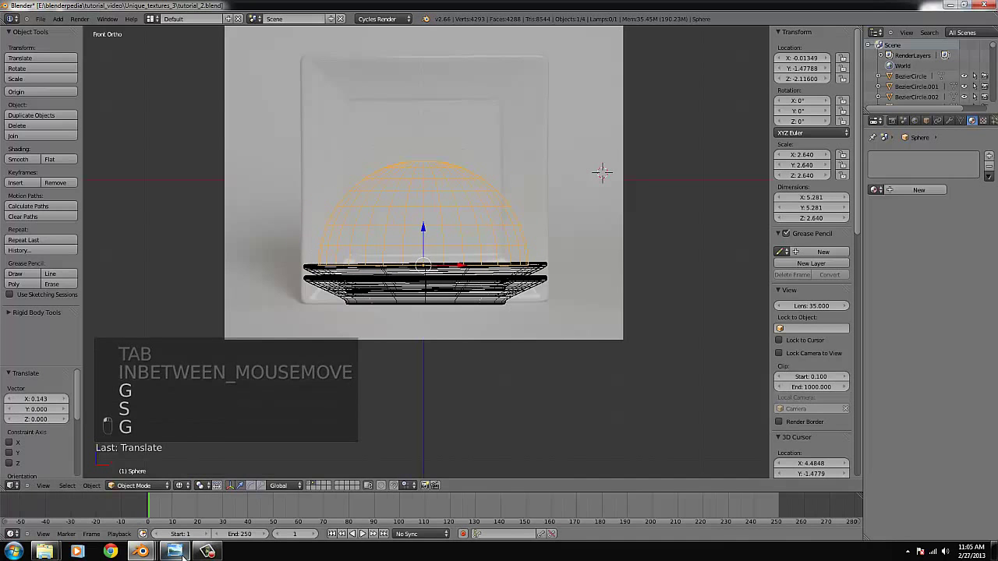
pyautogui.click(174, 551)
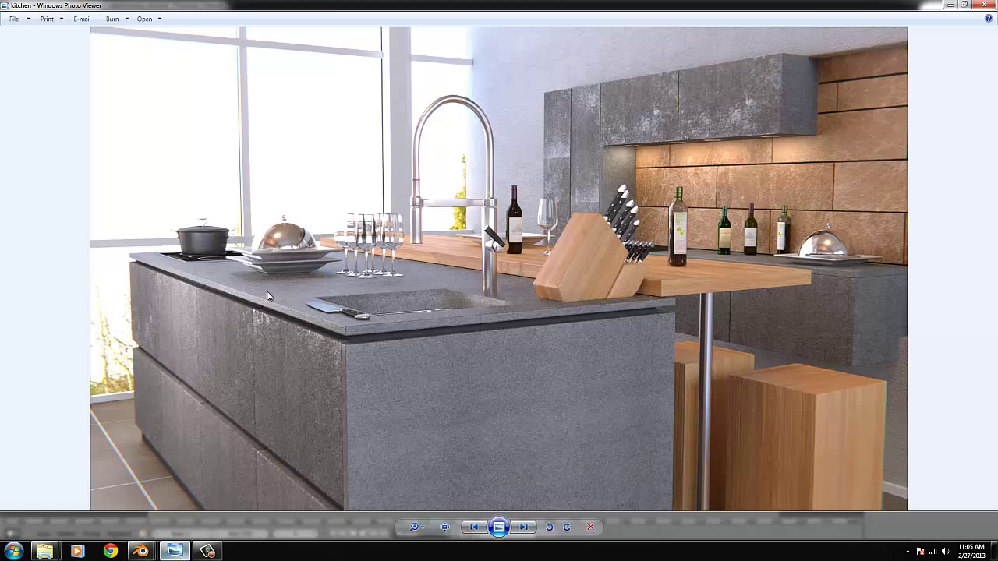
pyautogui.click(174, 551)
# - Select the dome's top vertex and examine the top of the dome up close
pyautogui.press('Tab')
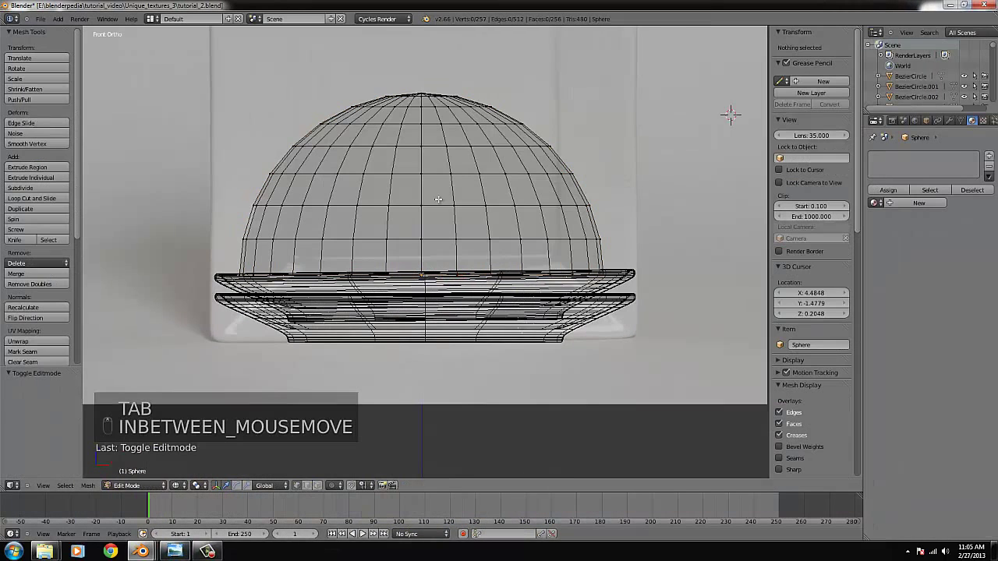
pyautogui.rightClick(422, 96)
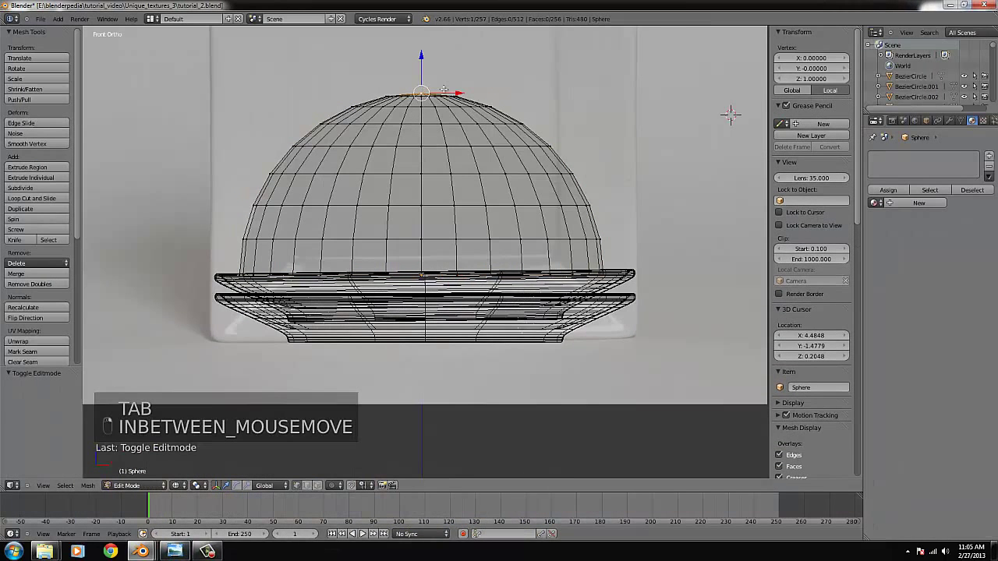
pyautogui.scroll(-2, 793, 351)
pyautogui.scroll(4, 652, 294)
pyautogui.scroll(-5, 653, 294)
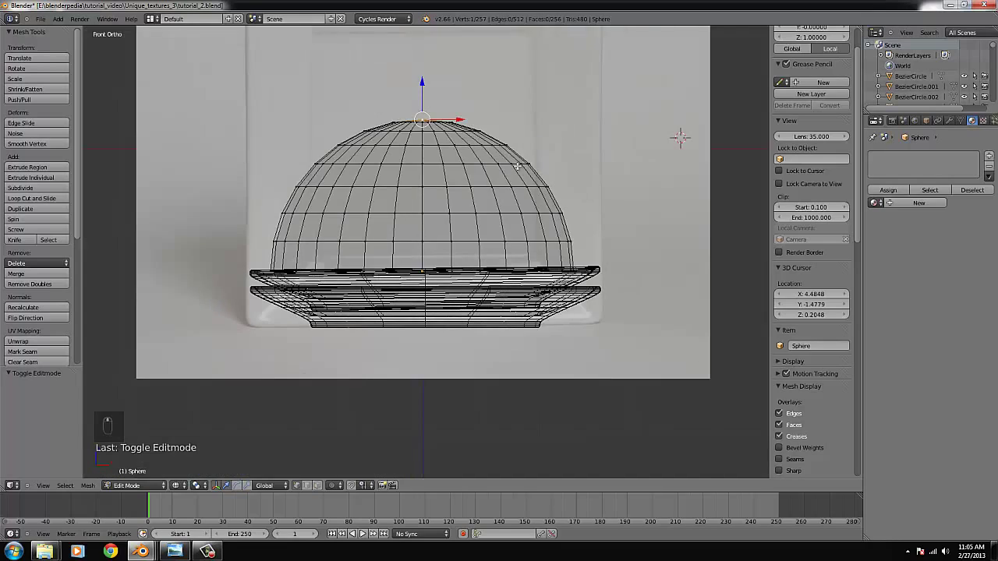
pyautogui.press('ctrl+KP_Decimal')
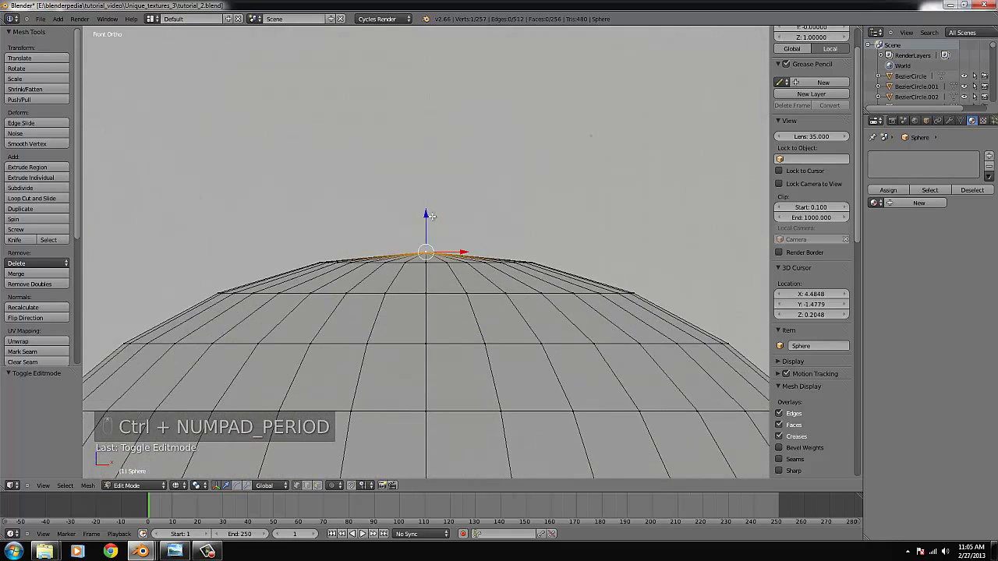
pyautogui.press('Tab')
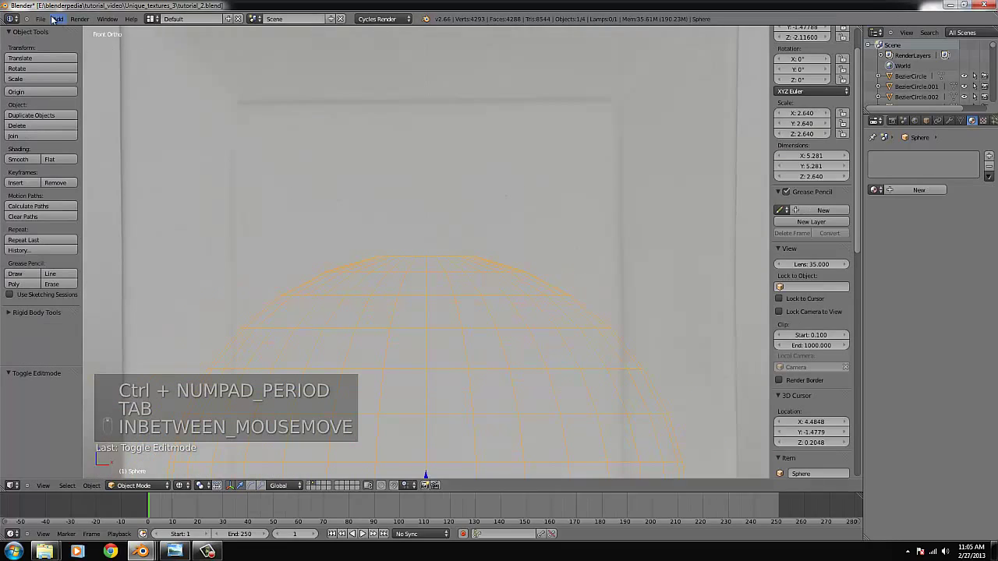
# - Add a second UV sphere, move it to the top of the dome and scale it to about 0.167
pyautogui.click(57, 19)
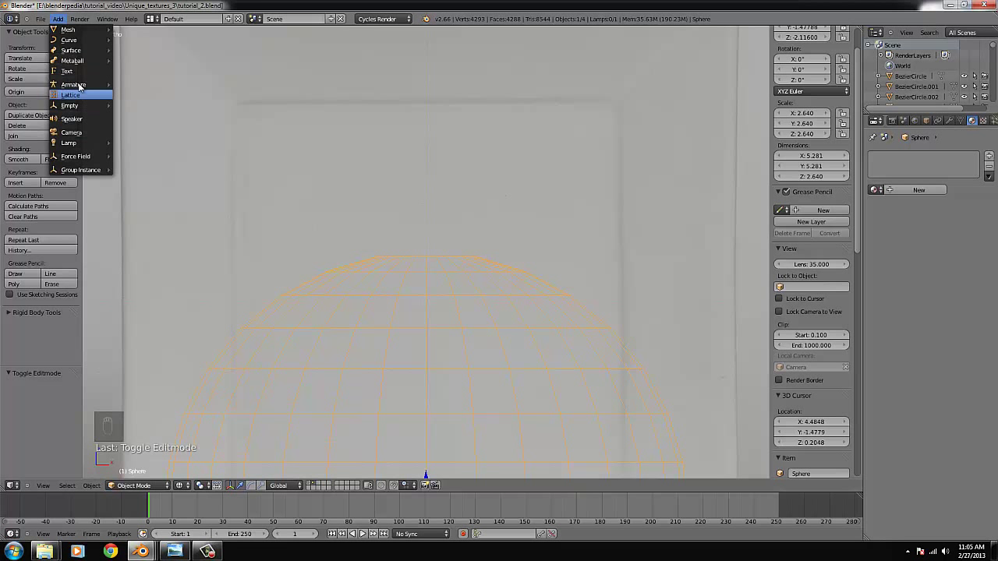
pyautogui.click(59, 20)
pyautogui.moveTo(67, 29)
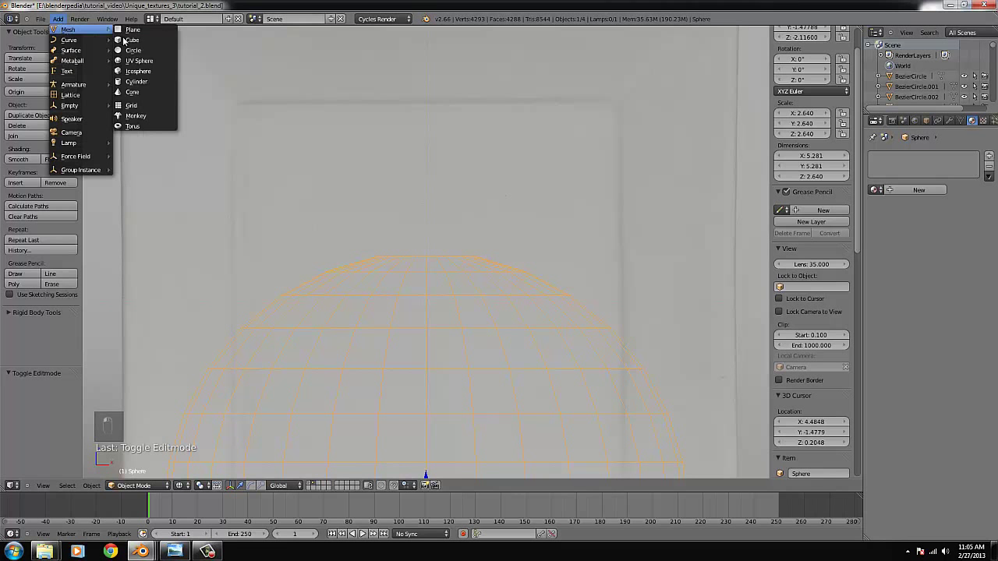
pyautogui.click(138, 61)
pyautogui.scroll(-6, 583, 338)
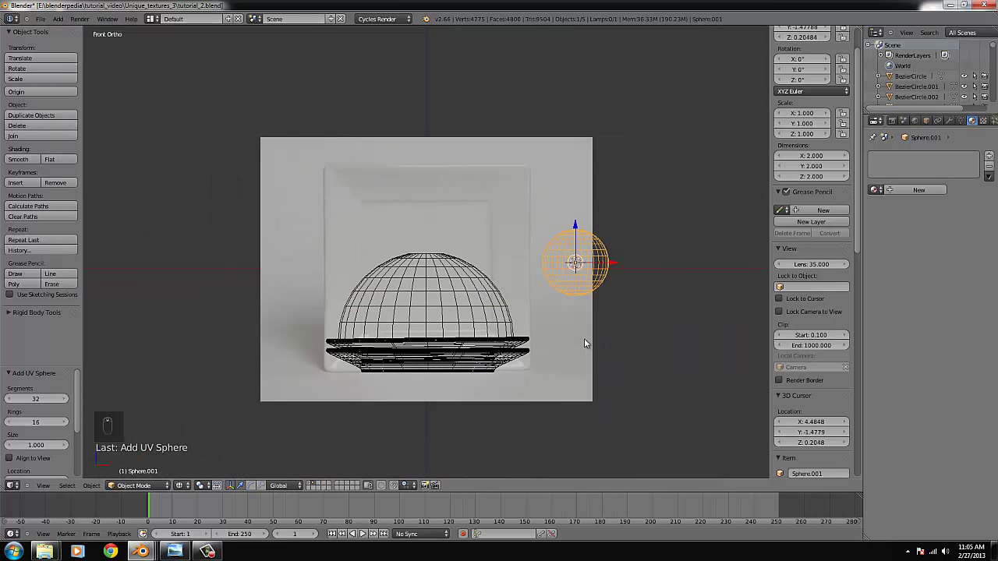
pyautogui.press('g')
pyautogui.click(439, 343)
pyautogui.press('s')
pyautogui.click(501, 312)
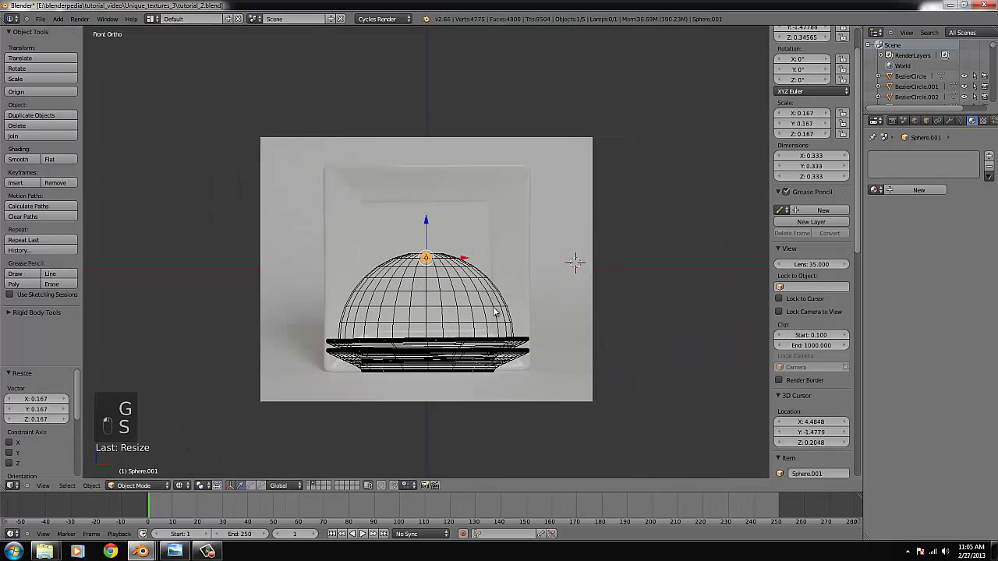
# - Raise the small sphere so it protrudes from the dome's top and enlarge it to a knob size
pyautogui.scroll(5, 499, 311)
pyautogui.press('g')
pyautogui.click(551, 308)
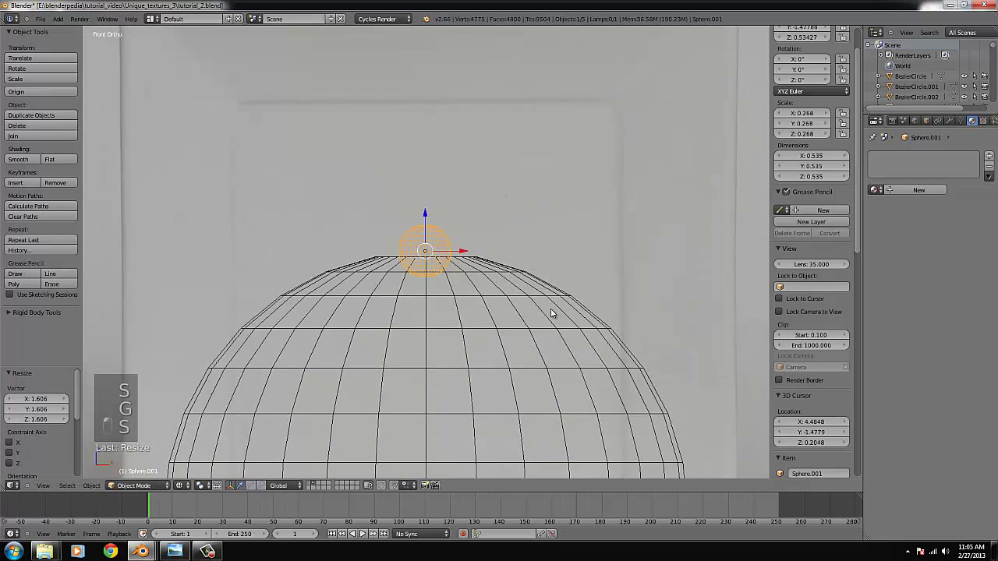
pyautogui.press('z')
pyautogui.press('s')
pyautogui.click(508, 306)
# - Delete the vertices of the small sphere's lower half
pyautogui.press('Tab')
pyautogui.press('z')
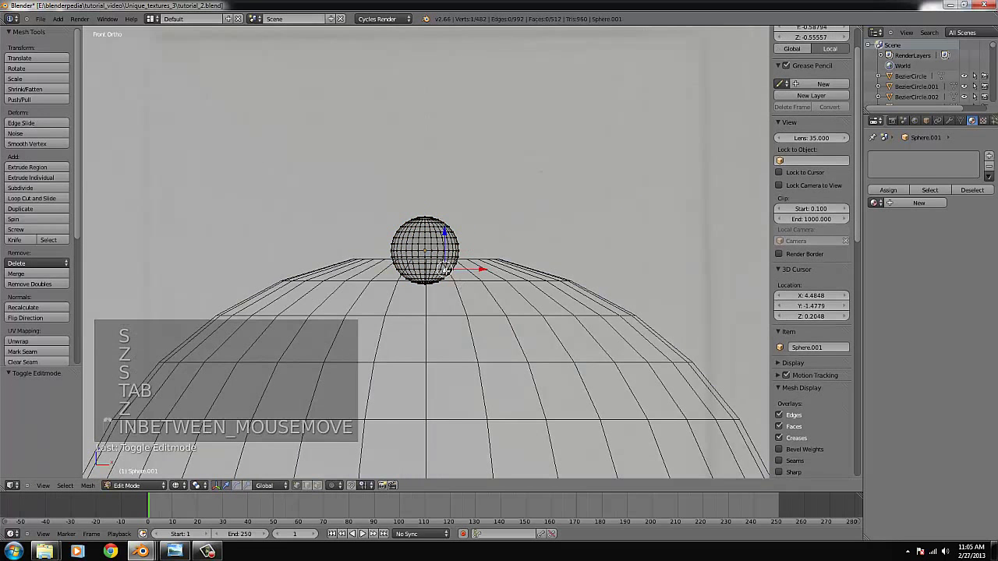
pyautogui.press('b')
pyautogui.press('b')
pyautogui.moveTo(485, 309); pyautogui.dragTo(366, 257)
pyautogui.press('x')
pyautogui.click(366, 258)
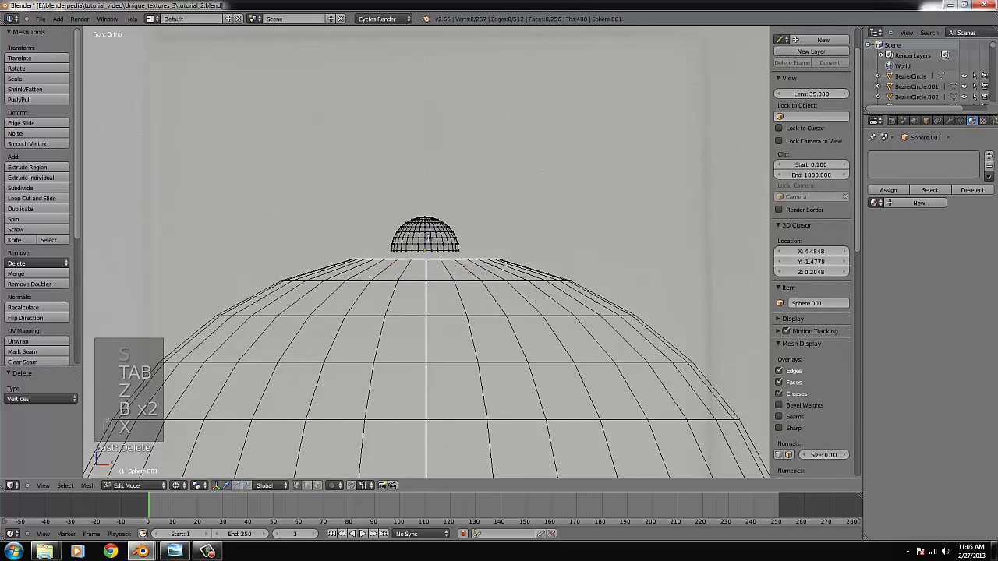
# - Select the two lowest vertex rings of the knob and scale them inward by about 0.726
pyautogui.rightClick(418, 238)
pyautogui.scroll(3, 418, 237)
pyautogui.press('b')
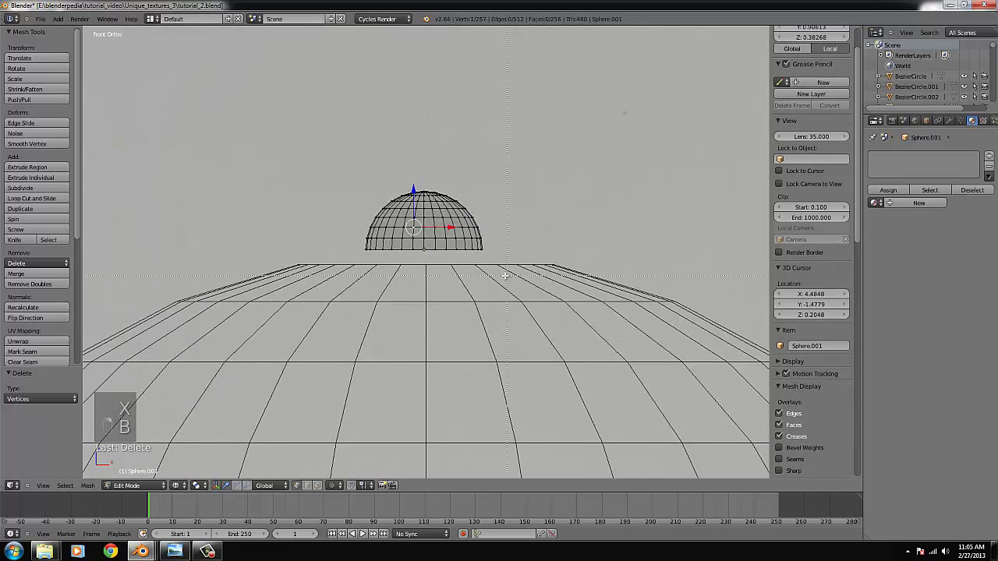
pyautogui.moveTo(360, 235); pyautogui.dragTo(362, 236)
pyautogui.press('b')
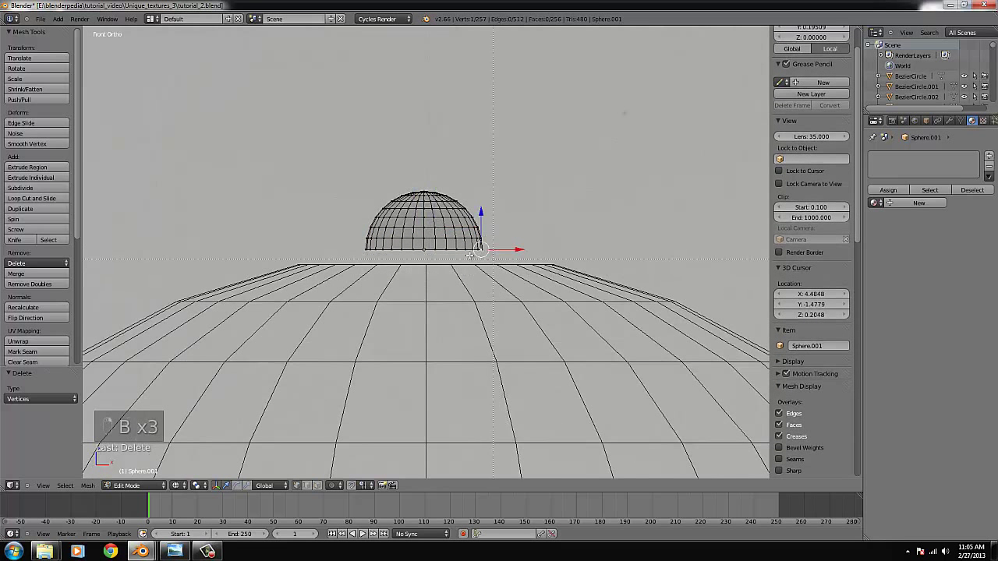
pyautogui.moveTo(493, 259); pyautogui.dragTo(493, 259)
pyautogui.press('s')
pyautogui.click(546, 284)
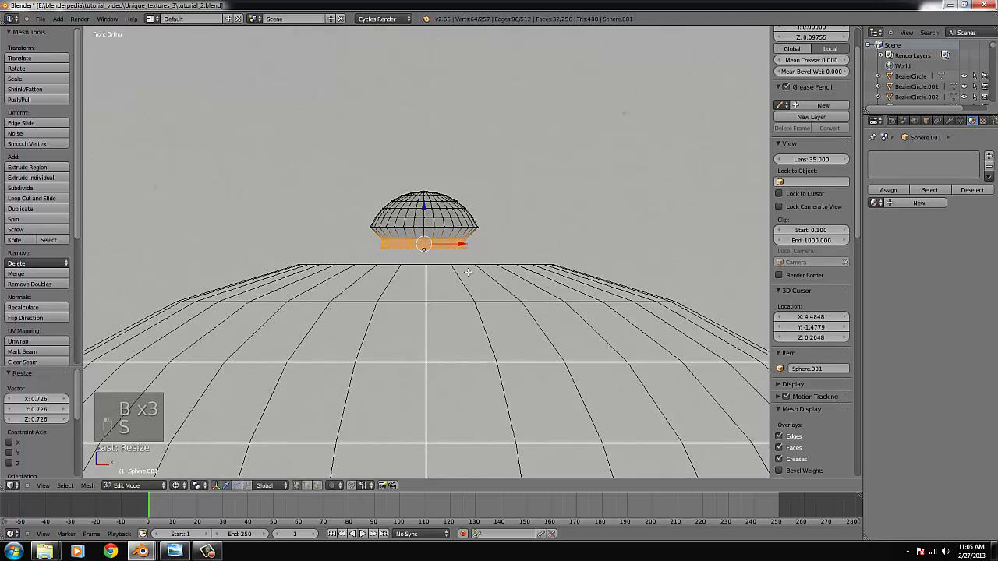
# - Extrude the knob's bottom ring downward and scale the new ring outward by about 1.415
pyautogui.rightClick(461, 251)
pyautogui.press('b')
pyautogui.moveTo(352, 244); pyautogui.dragTo(488, 270)
pyautogui.press('e')
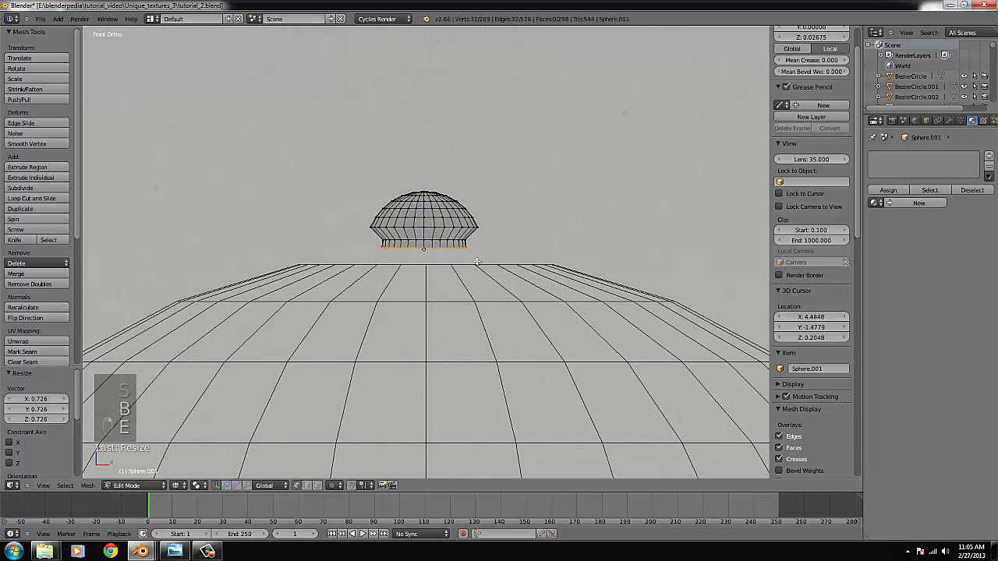
pyautogui.click(491, 262)
pyautogui.press('s')
pyautogui.click(526, 266)
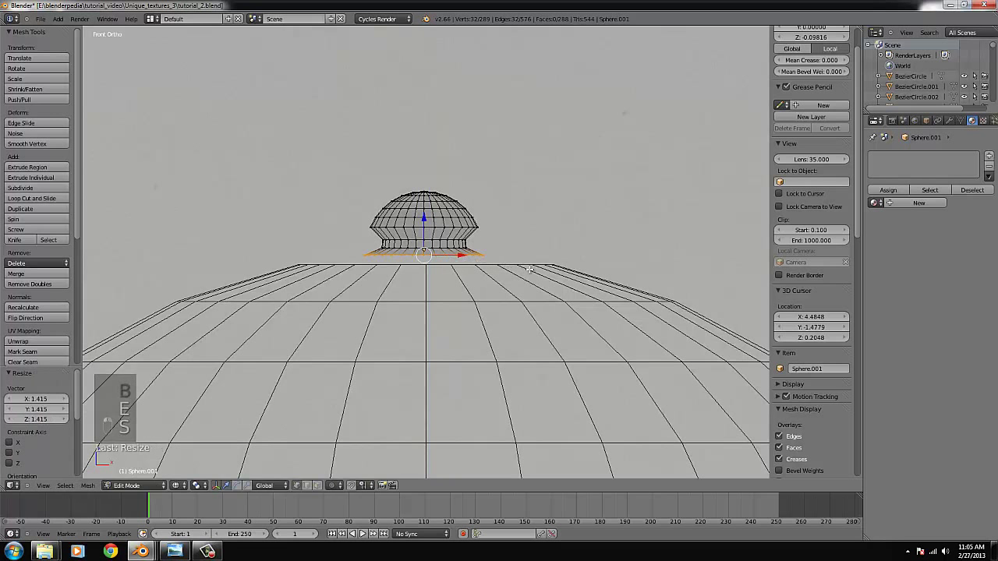
# - Extrude the knob's bottom ring down to the dome, widen it, and extrude it once more into the dome's top
pyautogui.press('e')
pyautogui.click(556, 278)
pyautogui.press('s')
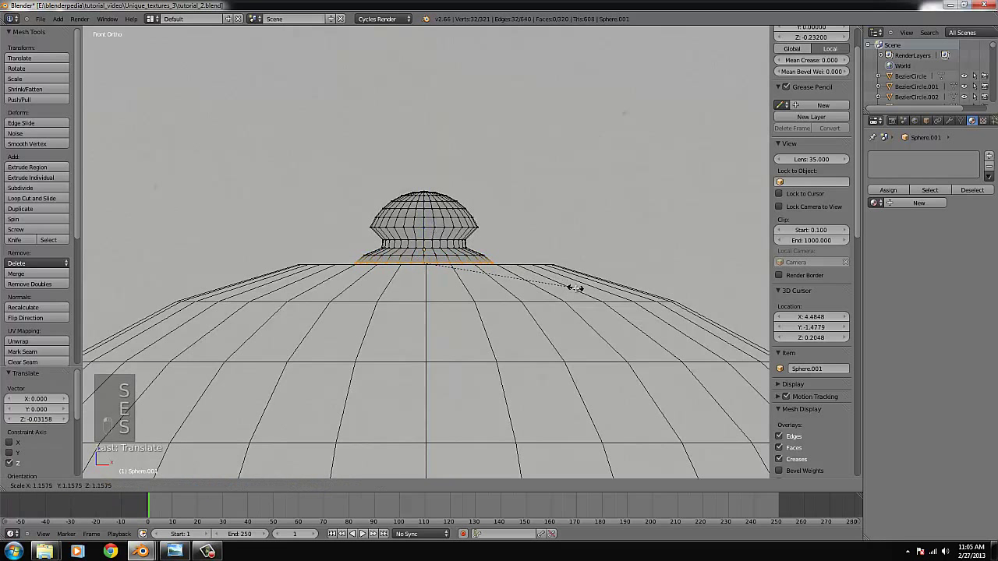
pyautogui.click(574, 286)
pyautogui.press('e')
pyautogui.click(574, 286)
pyautogui.press('Tab')
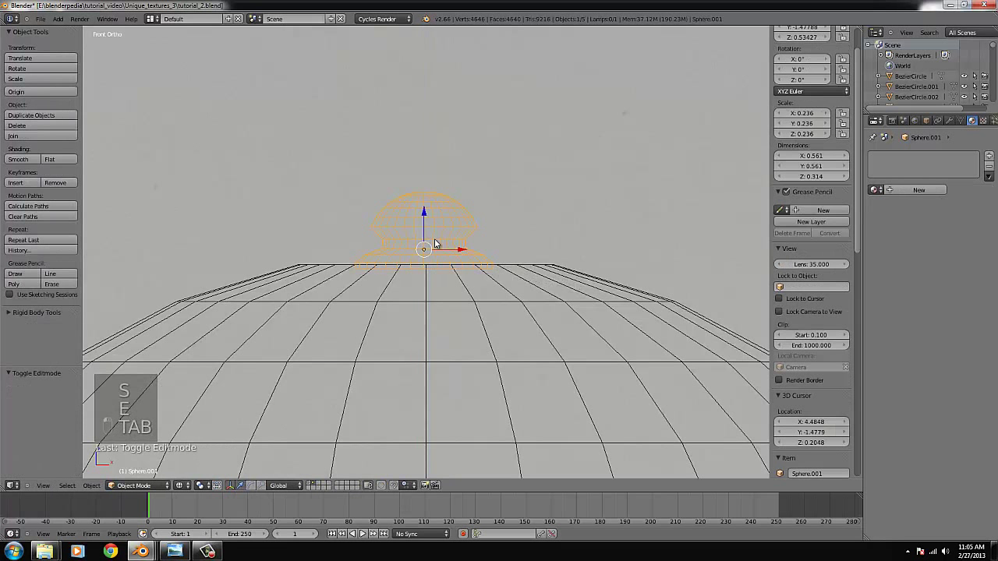
# - Stretch the knob vertically to a Z scale of about 0.328 and raise it about 0.055 to sit on the dome
pyautogui.press('z')
pyautogui.press('s')
pyautogui.press('z')
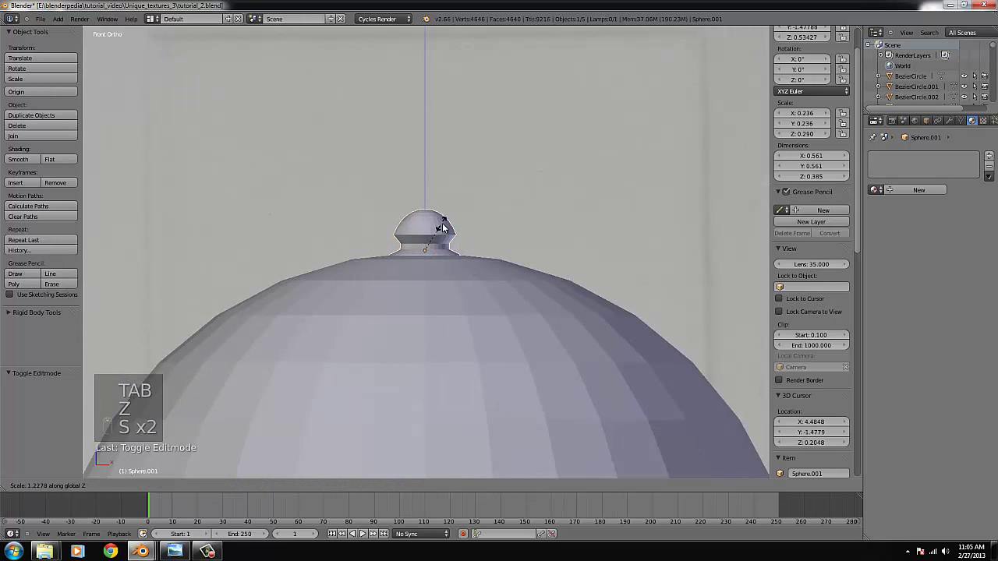
pyautogui.click(441, 222)
pyautogui.moveTo(428, 216); pyautogui.dragTo(427, 213)
pyautogui.click(448, 217)
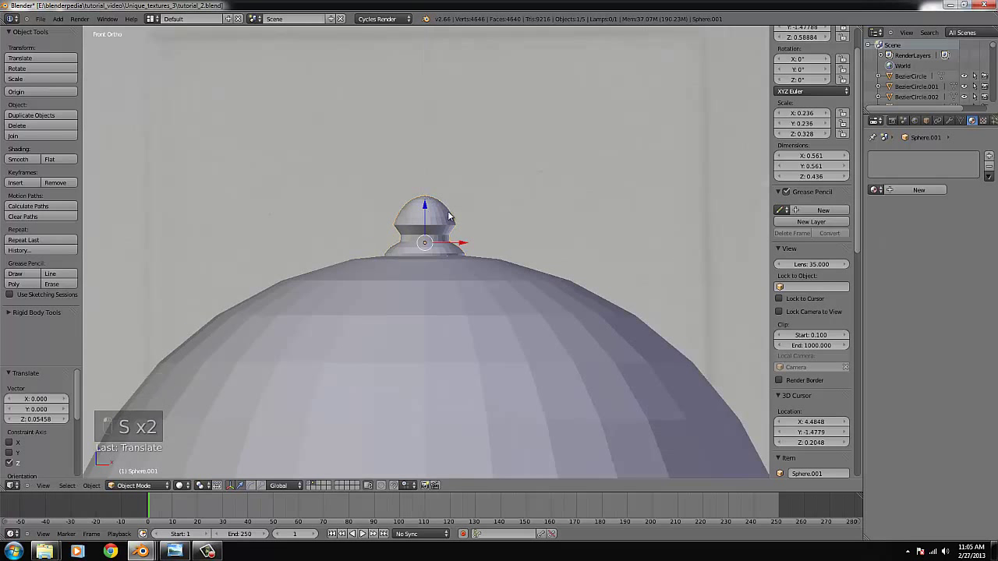
# - Apply smooth shading to the knob and to the dome
pyautogui.click(29, 160)
pyautogui.scroll(-4, 418, 288)
pyautogui.moveTo(509, 303)
pyautogui.mouseDown(button='middle')
pyautogui.moveTo(529, 305)
pyautogui.moveTo(477, 294)
pyautogui.mouseUp(button='middle')
pyautogui.scroll(4, 472, 291)
pyautogui.rightClick(443, 340)
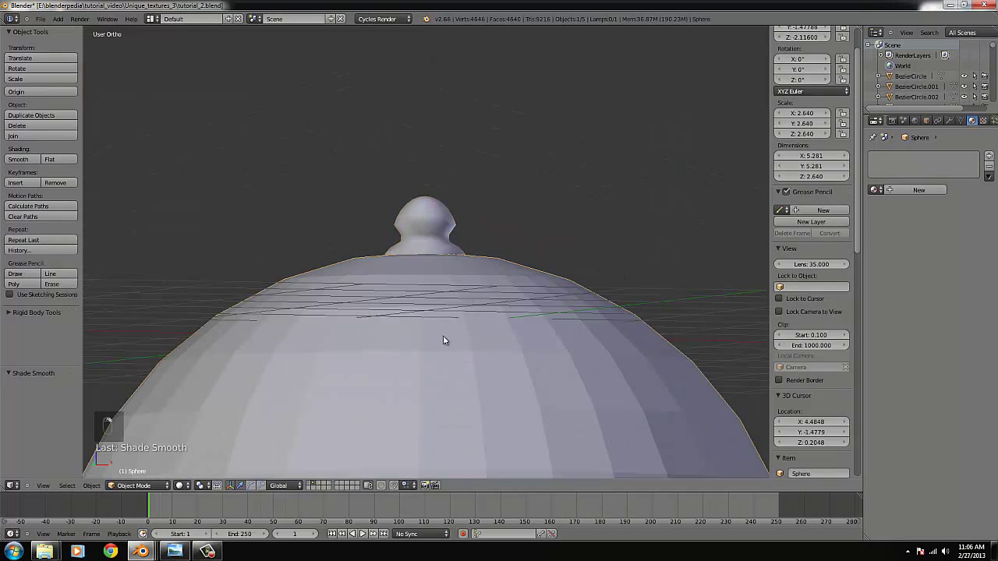
pyautogui.click(25, 159)
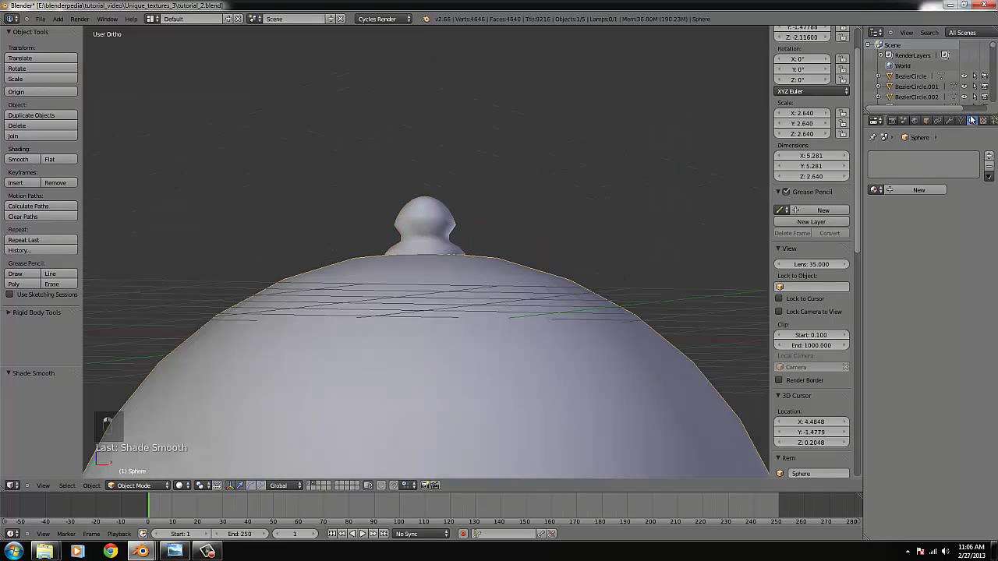
# - Give the dome a new material with a Glossy BSDF surface
pyautogui.click(948, 121)
pyautogui.click(915, 166)
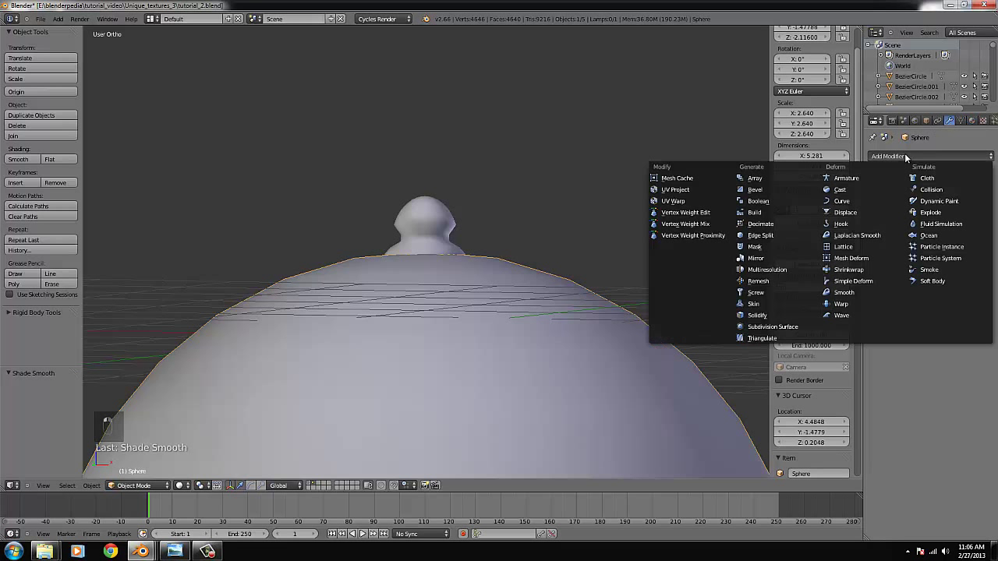
pyautogui.click(970, 122)
pyautogui.click(919, 190)
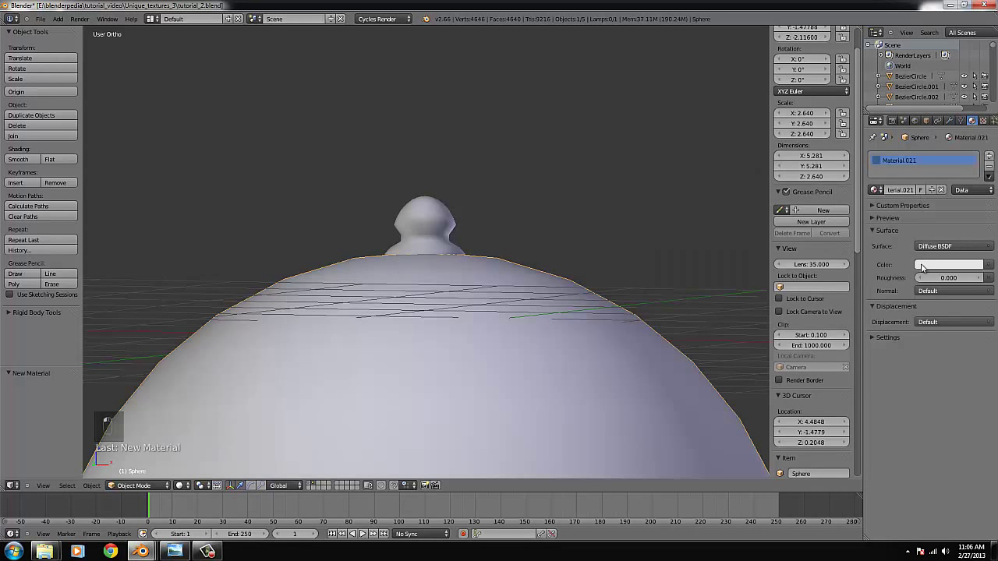
pyautogui.click(936, 246)
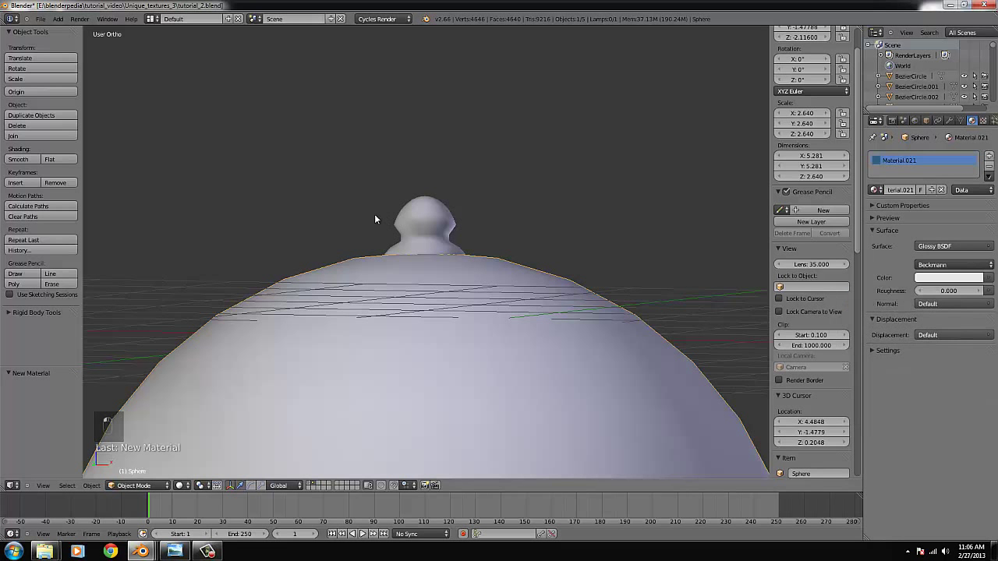
# - Give the knob its own new material with a Glossy BSDF surface
pyautogui.rightClick(433, 225)
pyautogui.click(919, 190)
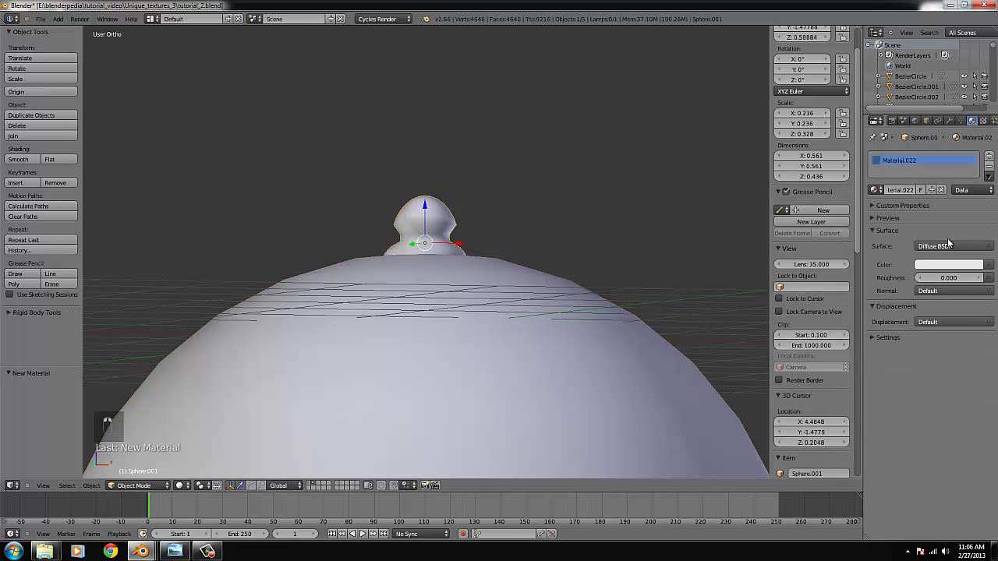
pyautogui.click(947, 245)
pyautogui.click(877, 304)
# - Select the dome together with the knob, lower both by 0.198 along Z, and scale them by 0.929
pyautogui.scroll(-3, 485, 238)
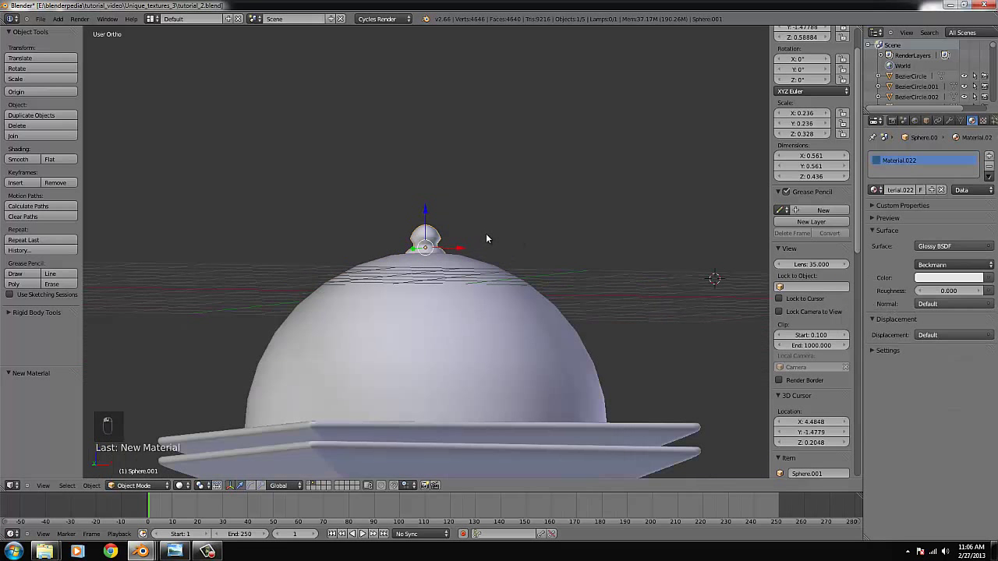
pyautogui.scroll(-3, 530, 236)
pyautogui.moveTo(579, 234); pyautogui.dragTo(467, 304, button='middle')
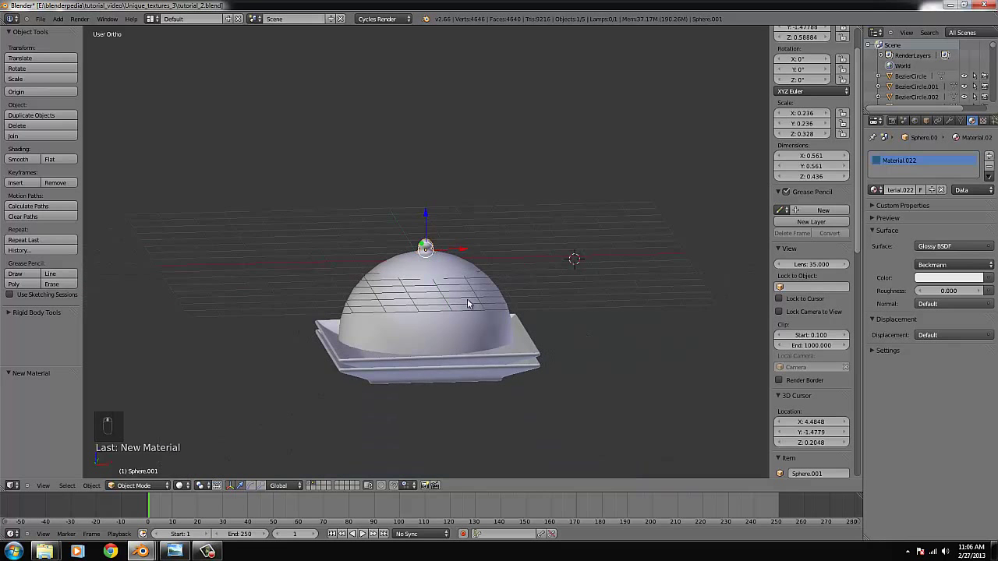
pyautogui.keyDown('shift'); pyautogui.rightClick(446, 273); pyautogui.keyUp('shift')
pyautogui.scroll(2, 427, 258)
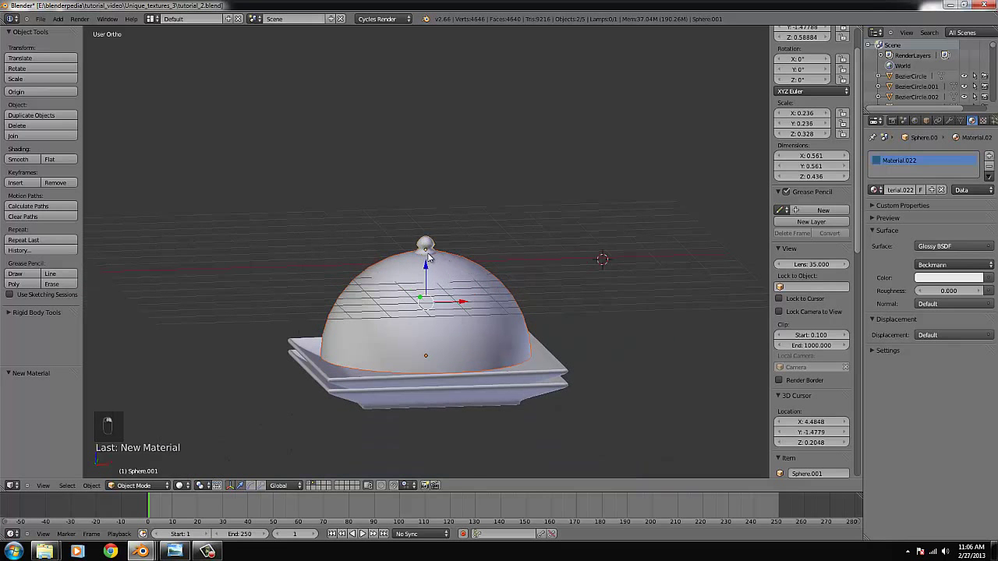
pyautogui.moveTo(425, 266); pyautogui.dragTo(438, 278)
pyautogui.moveTo(478, 296); pyautogui.dragTo(486, 282, button='middle')
pyautogui.scroll(-3, 485, 283)
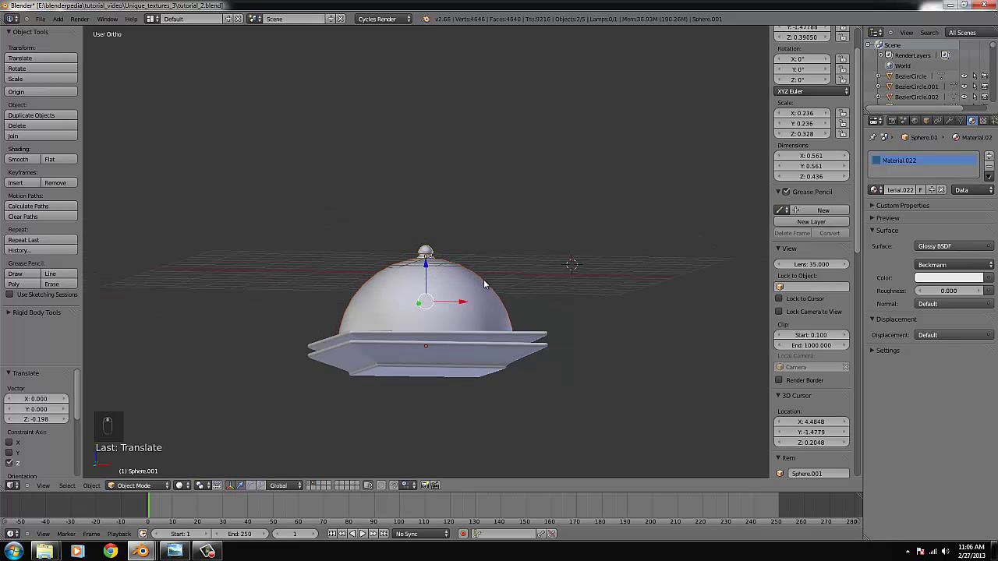
pyautogui.press('s')
pyautogui.click(542, 294)
# - Select both plates, the dome and the knob, move them to the first layer, and show that layer's kitchen scene
pyautogui.press('KP_1')
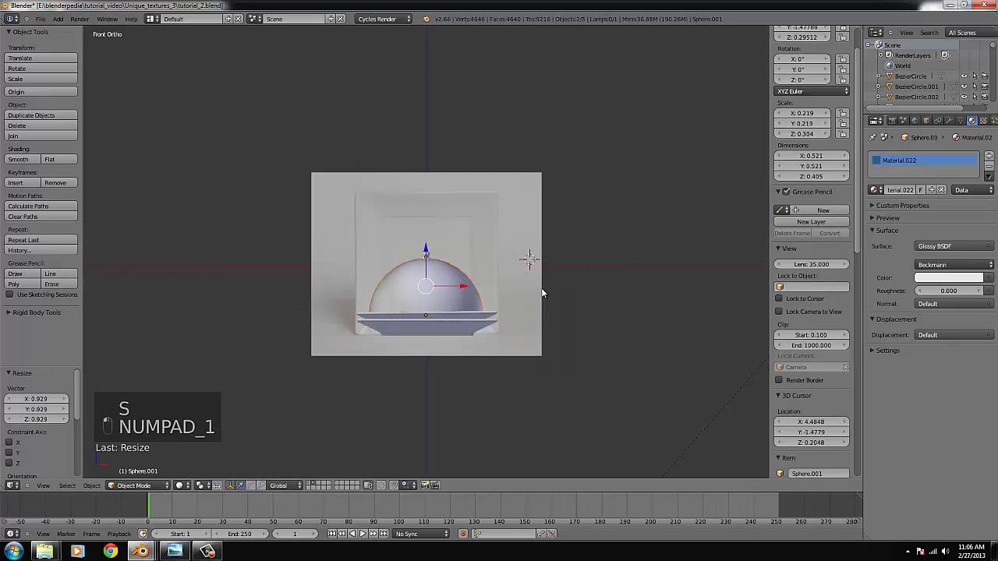
pyautogui.press('b')
pyautogui.moveTo(355, 334); pyautogui.dragTo(533, 257)
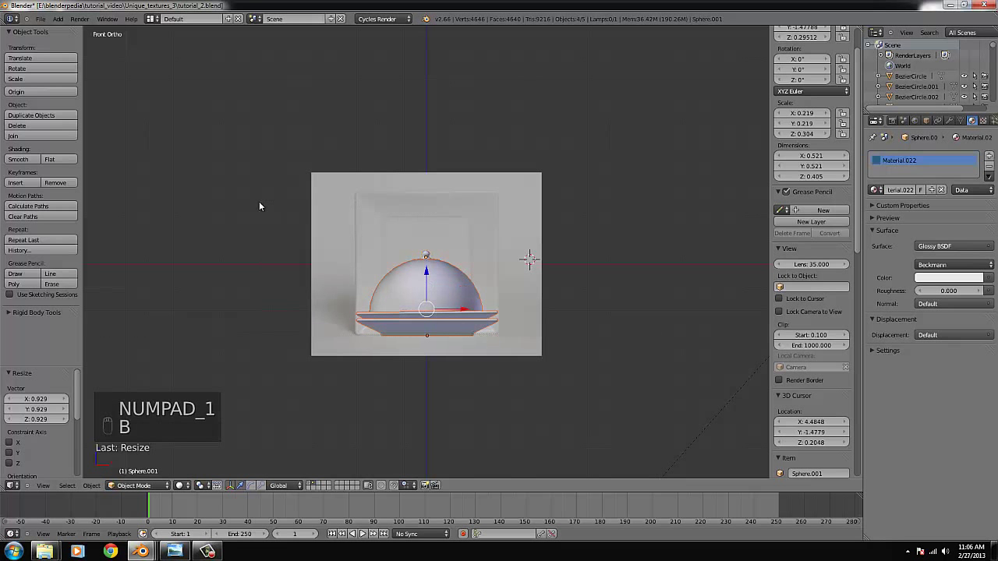
pyautogui.press('KP_7')
pyautogui.press('m')
pyautogui.press('m')
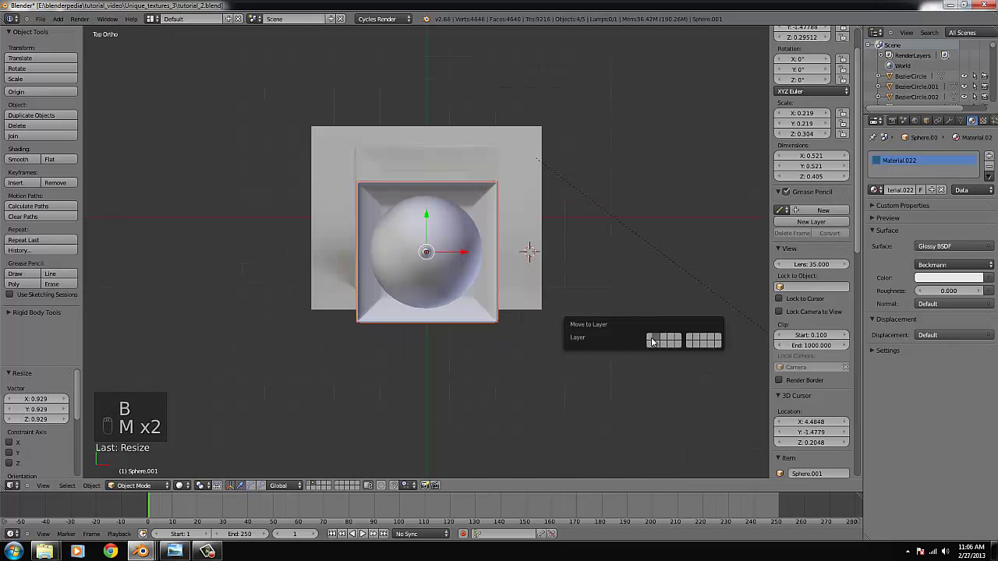
pyautogui.click(651, 340)
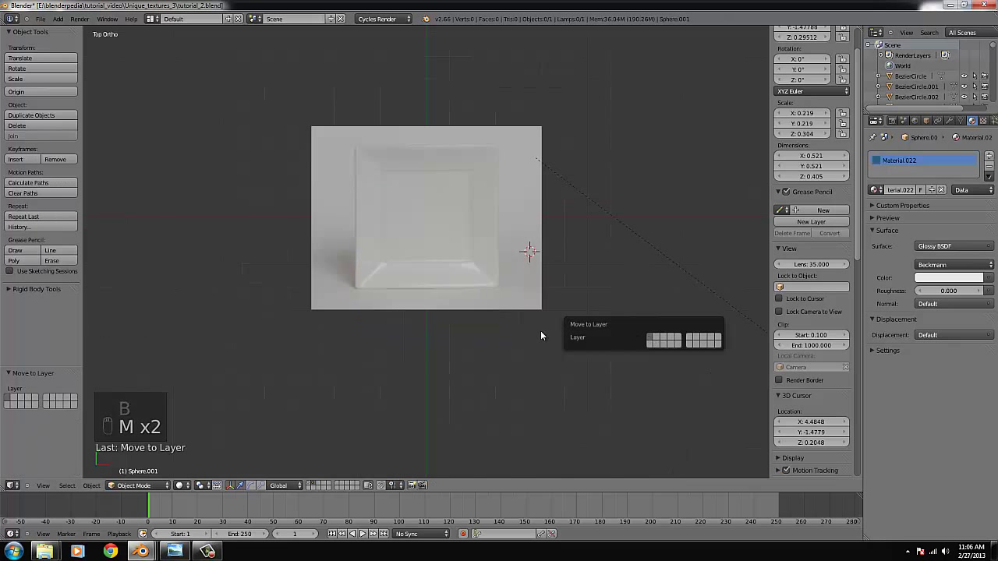
pyautogui.click(310, 485)
# - Scale the whole plate-and-dome set by 0.260 in a wireframe top view of the kitchen
pyautogui.press('z')
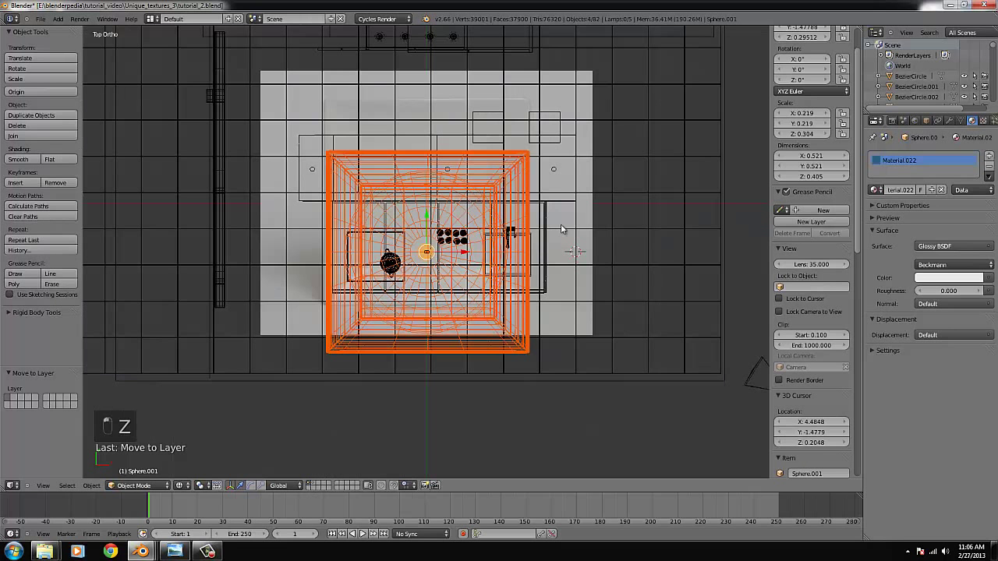
pyautogui.press('s')
pyautogui.click(472, 276)
pyautogui.scroll(5, 473, 275)
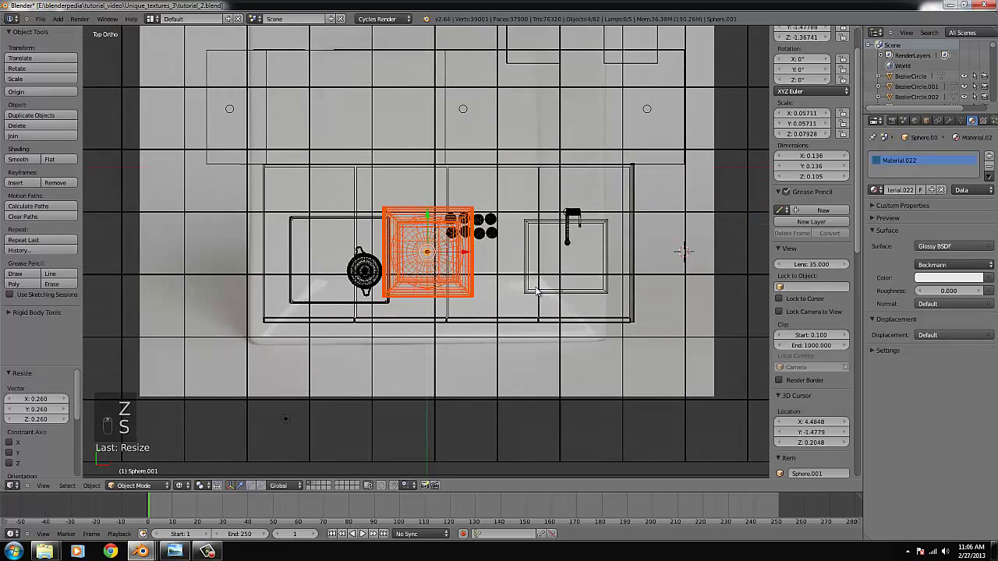
# - Position the dish set on the island between the pot and the sink, and shrink it further, finishing with a 0.881 scale
pyautogui.press('g')
pyautogui.click(585, 351)
pyautogui.press('s')
pyautogui.click(507, 337)
pyautogui.press('g')
pyautogui.click(504, 323)
pyautogui.press('s')
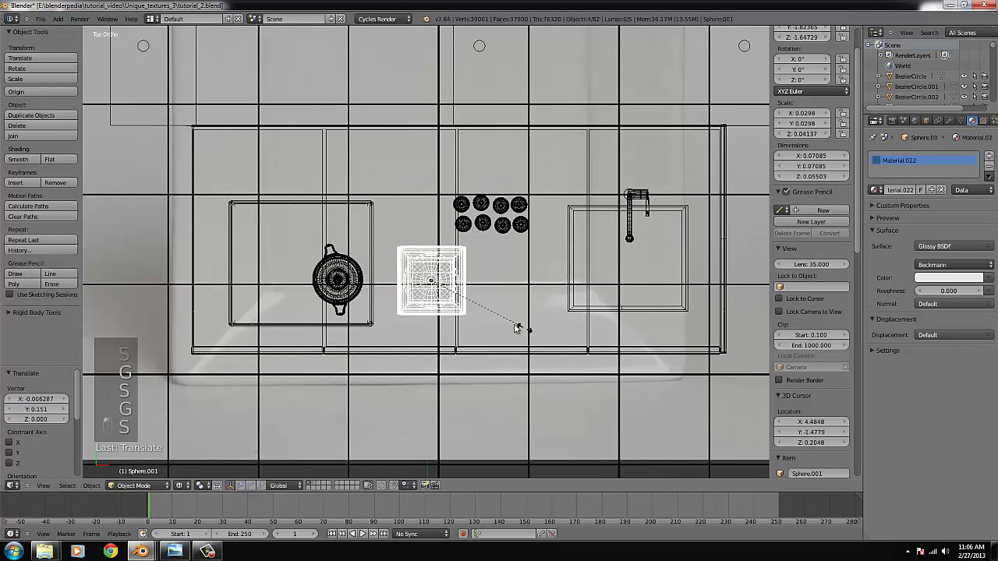
pyautogui.click(512, 328)
# - Raise the dish set by 4.185 along Z to the height of the island countertop
pyautogui.press('KP_1')
pyautogui.scroll(-6, 510, 330)
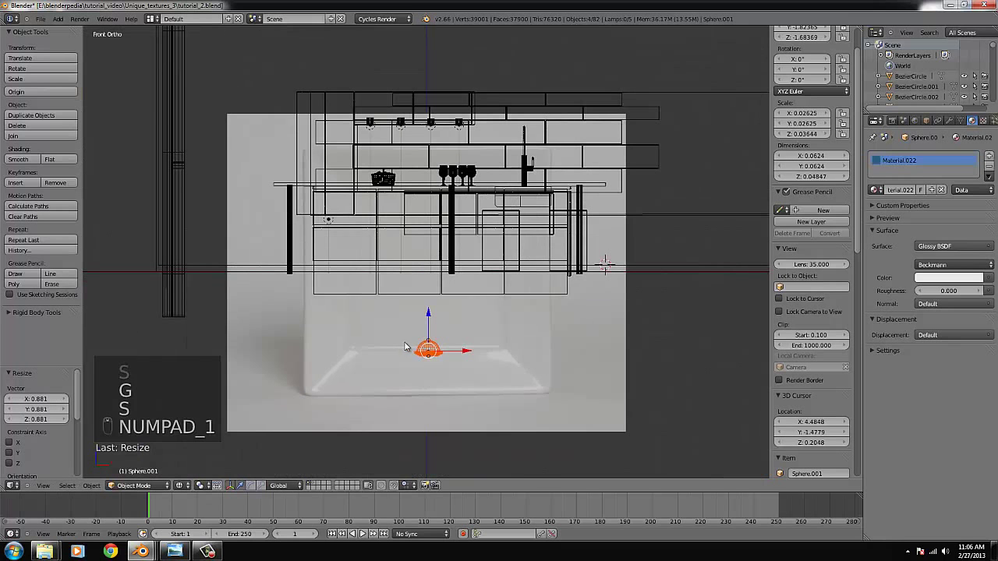
pyautogui.moveTo(430, 324); pyautogui.dragTo(450, 161)
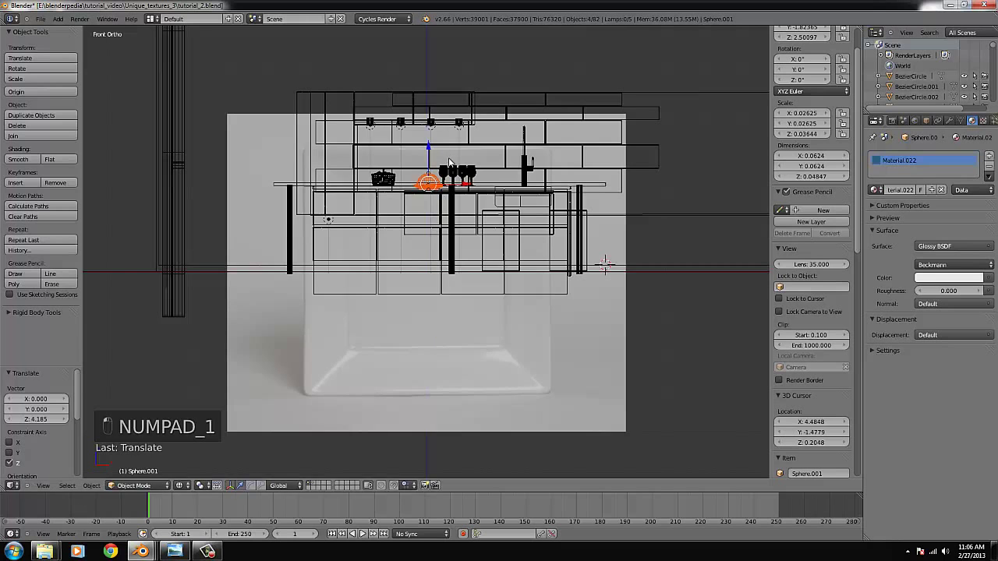
pyautogui.press('ctrl+KP_Decimal')
# - Check the kitchen reference photo, and raise the dish set by 0.07632 along Z so the lower plate rests on the countertop
pyautogui.click(176, 550)
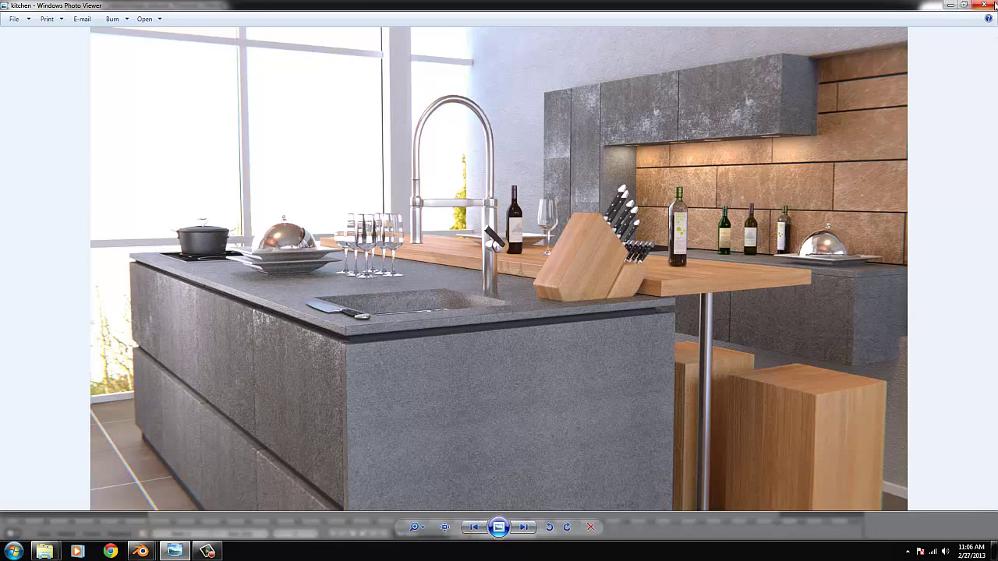
pyautogui.click(949, 6)
pyautogui.press('z')
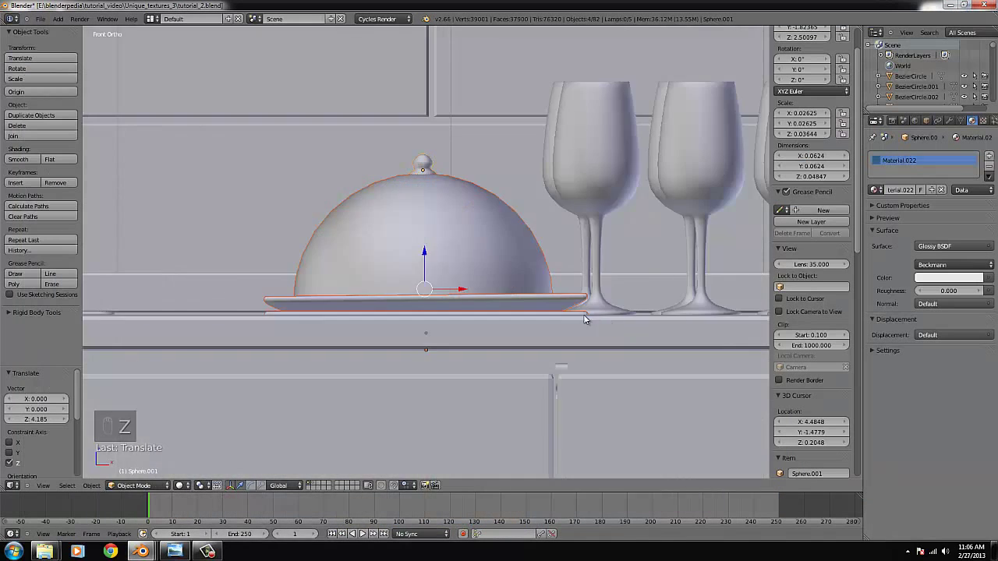
pyautogui.moveTo(583, 314); pyautogui.dragTo(459, 284, button='middle')
pyautogui.press('g')
pyautogui.press('z')
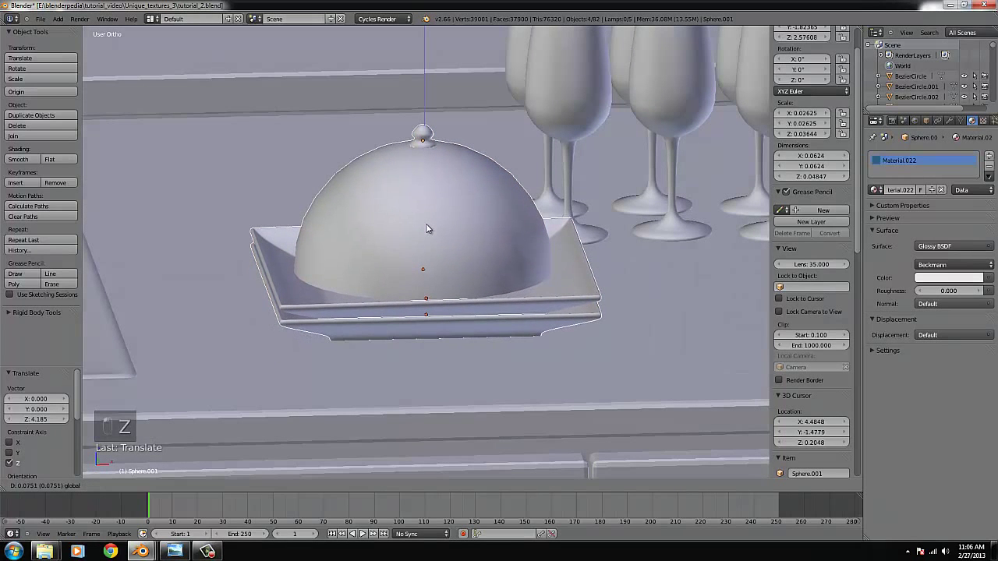
pyautogui.click(428, 225)
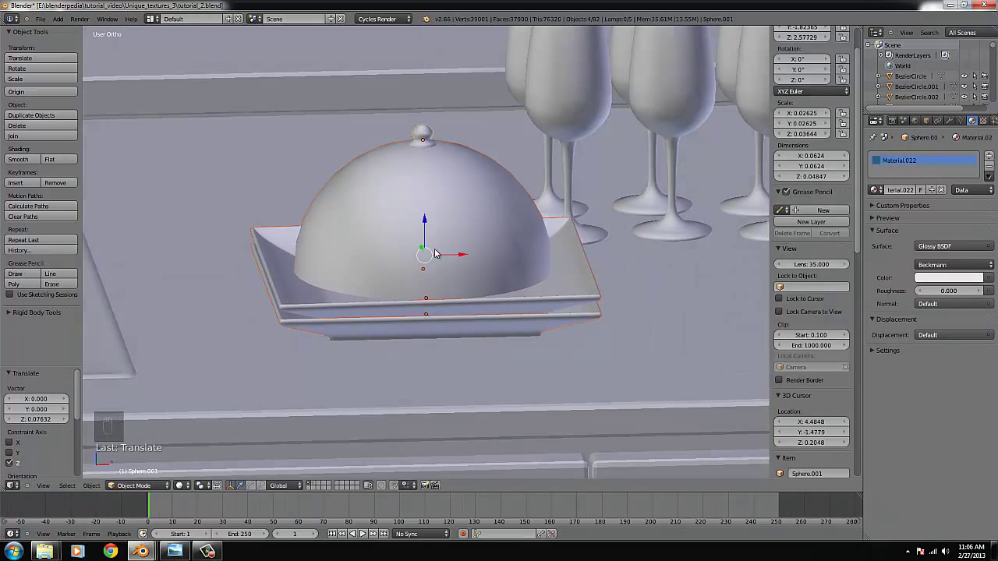
# - Move the dish set by -0.247 along Y, away from the wine glasses, and compare the camera view with the kitchen reference photo
pyautogui.scroll(-4, 511, 319)
pyautogui.moveTo(512, 319); pyautogui.dragTo(473, 268, button='middle')
pyautogui.press('s')
pyautogui.rightClick(556, 279)
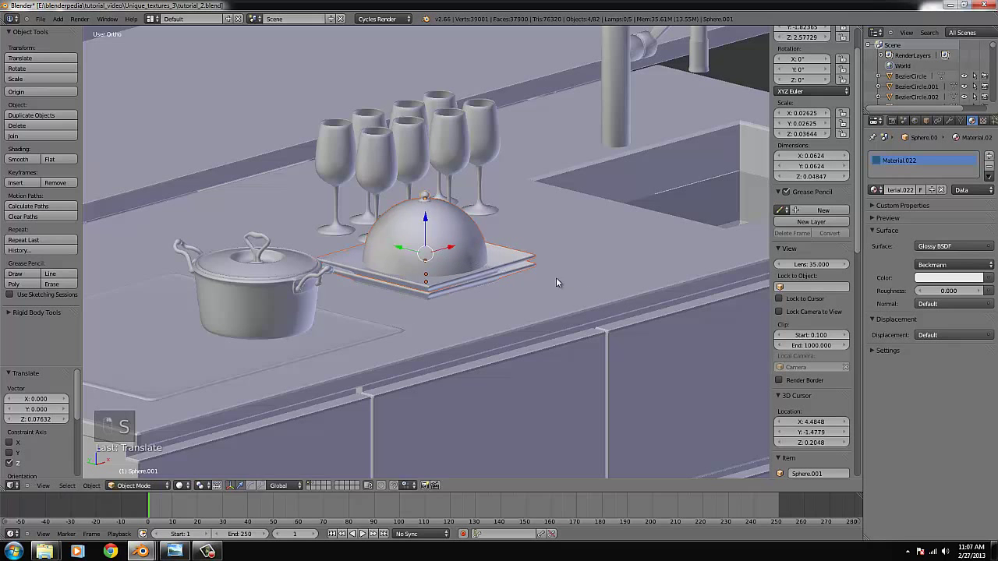
pyautogui.moveTo(475, 248); pyautogui.dragTo(557, 250)
pyautogui.moveTo(496, 222); pyautogui.dragTo(542, 238)
pyautogui.press('KP_0')
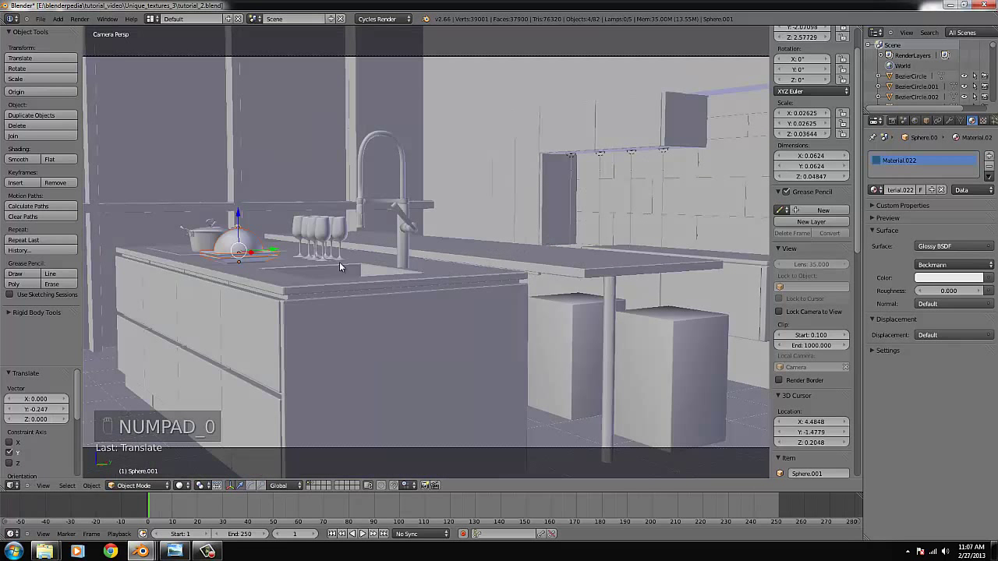
pyautogui.click(180, 551)
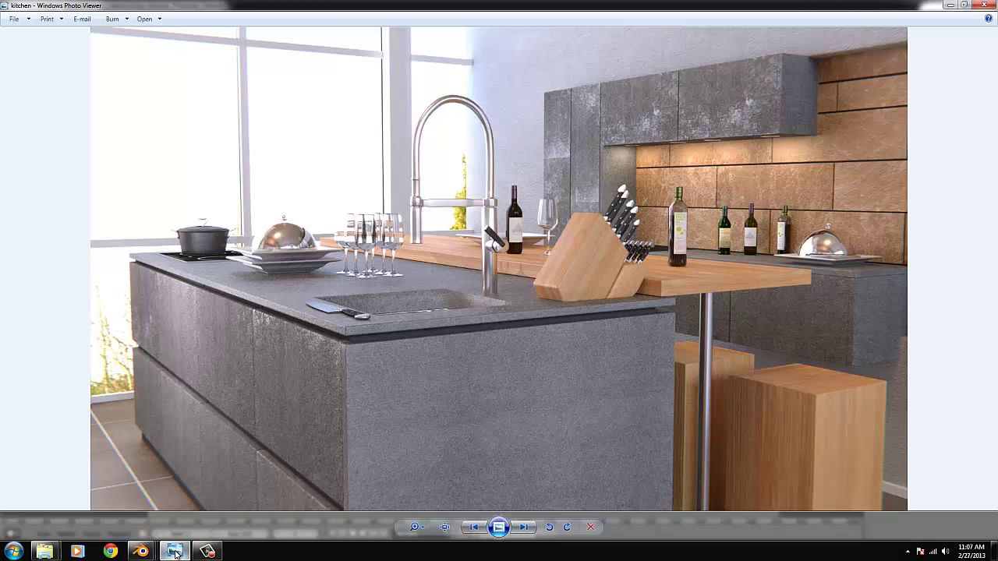
pyautogui.click(173, 552)
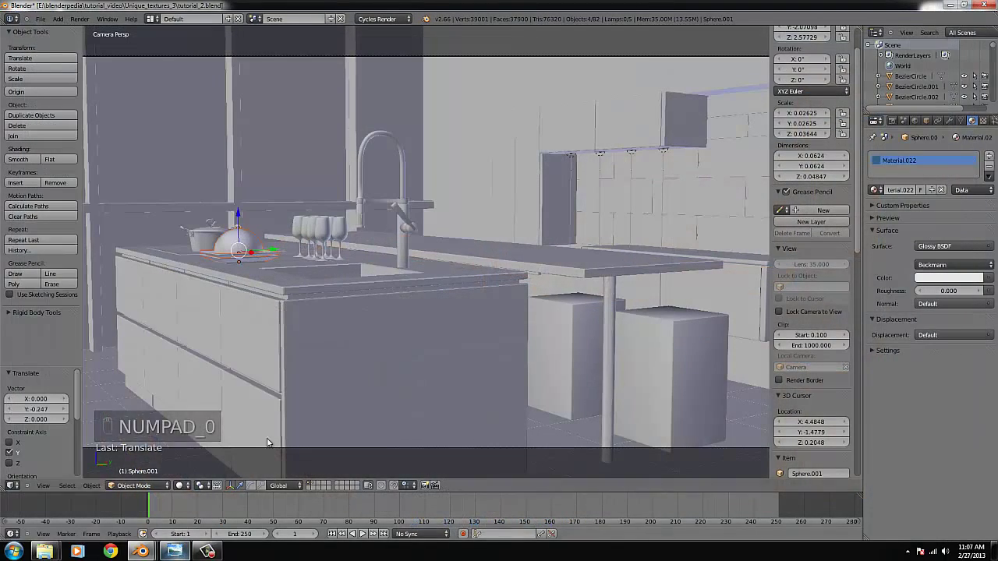
# - Create a linked duplicate of the upper plate, cover and knob, moved about 1.575 along X and 7.116 along Y to the back counter
pyautogui.scroll(2, 390, 331)
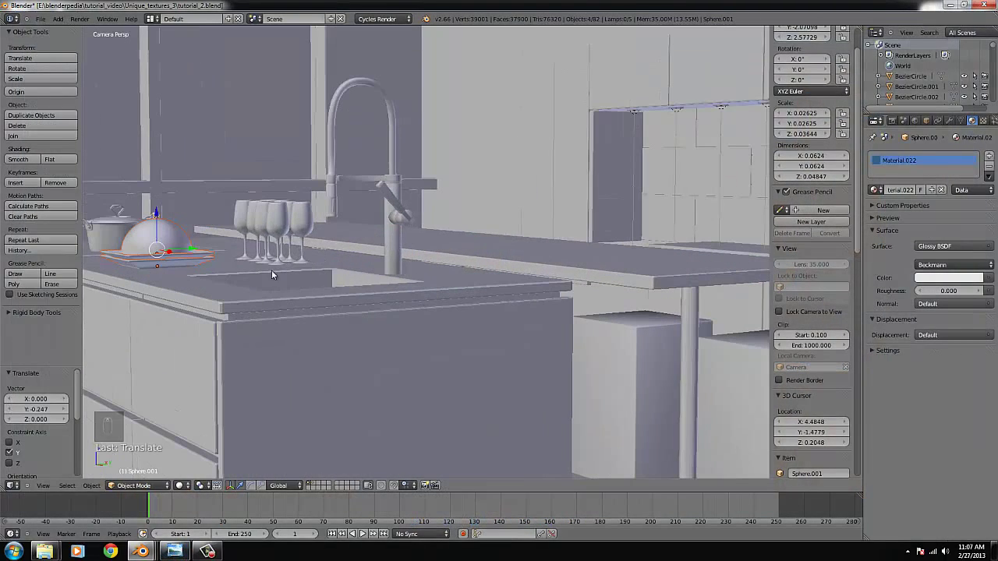
pyautogui.rightClick(194, 252)
pyautogui.keyDown('shift'); pyautogui.rightClick(199, 259); pyautogui.keyUp('shift')
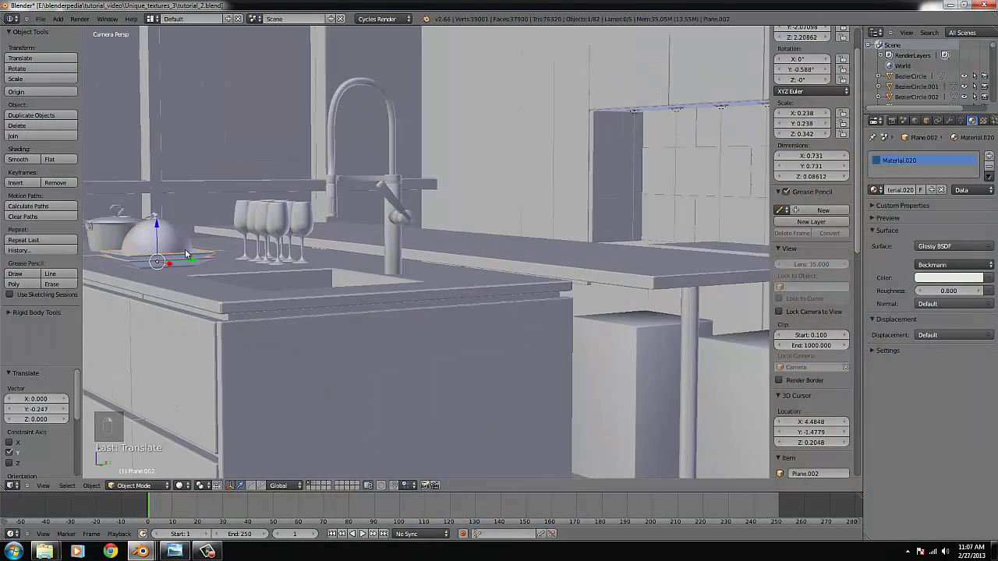
pyautogui.keyDown('shift'); pyautogui.rightClick(155, 223); pyautogui.keyUp('shift')
pyautogui.press('KP_7')
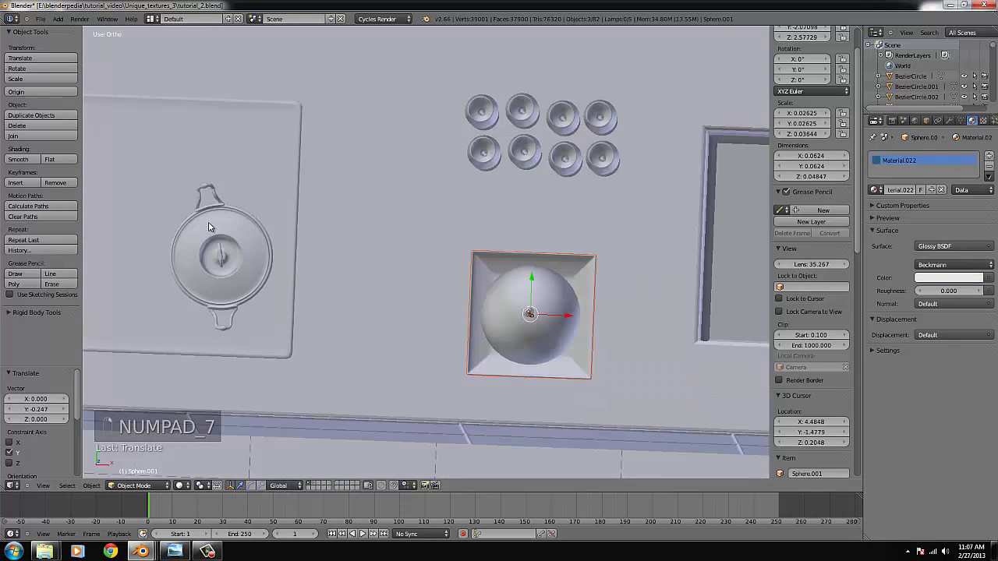
pyautogui.scroll(-4, 532, 274)
pyautogui.press('z')
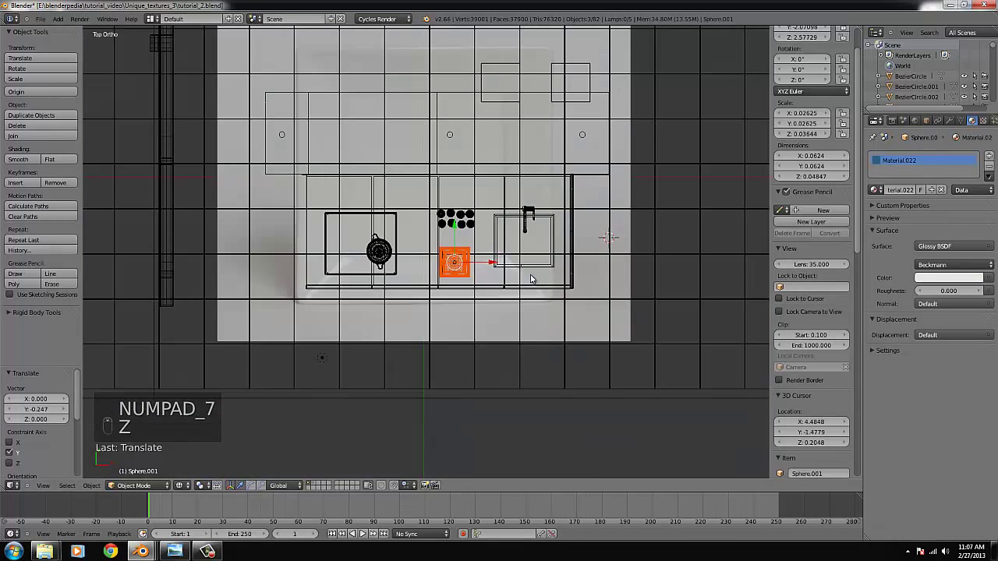
pyautogui.scroll(-2, 534, 265)
pyautogui.hotkey('alt', 'd')
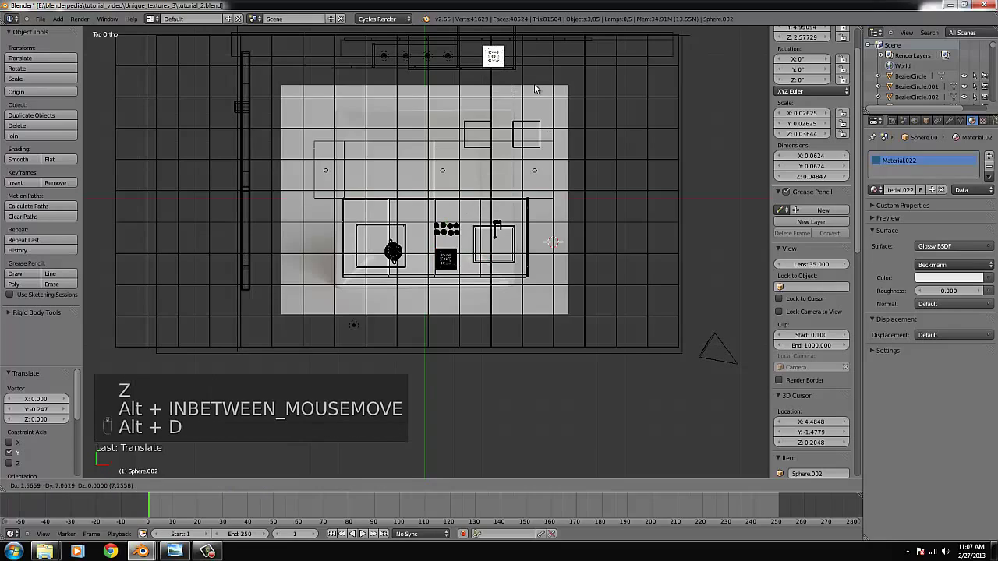
pyautogui.click(534, 87)
# - Shift the duplicated dish by 0.09504 along X and 0.05605 along Y on the back counter
pyautogui.press('ctrl+KP_Decimal')
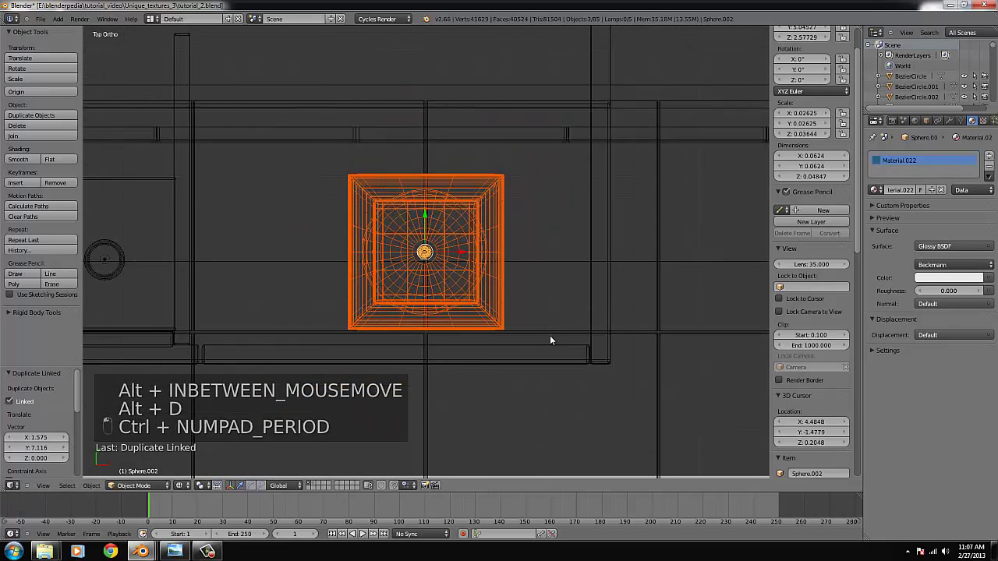
pyautogui.press('g')
pyautogui.click(569, 327)
pyautogui.press('s')
pyautogui.rightClick(566, 330)
pyautogui.moveTo(508, 310); pyautogui.dragTo(481, 307, button='middle')
# - Lower the duplicated dish by 0.144 along Z onto the back countertop
pyautogui.press('z')
pyautogui.moveTo(454, 261); pyautogui.dragTo(450, 227, button='middle')
pyautogui.moveTo(449, 228); pyautogui.dragTo(450, 262)
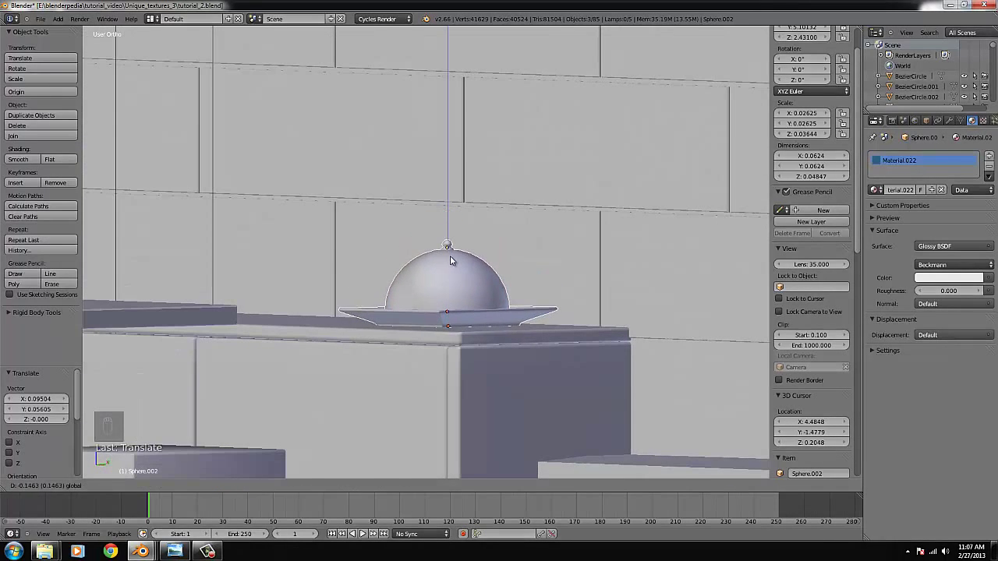
pyautogui.click(450, 261)
# - Rotate the duplicated dish by less than a degree so the plate lies level on the back countertop
pyautogui.press('r')
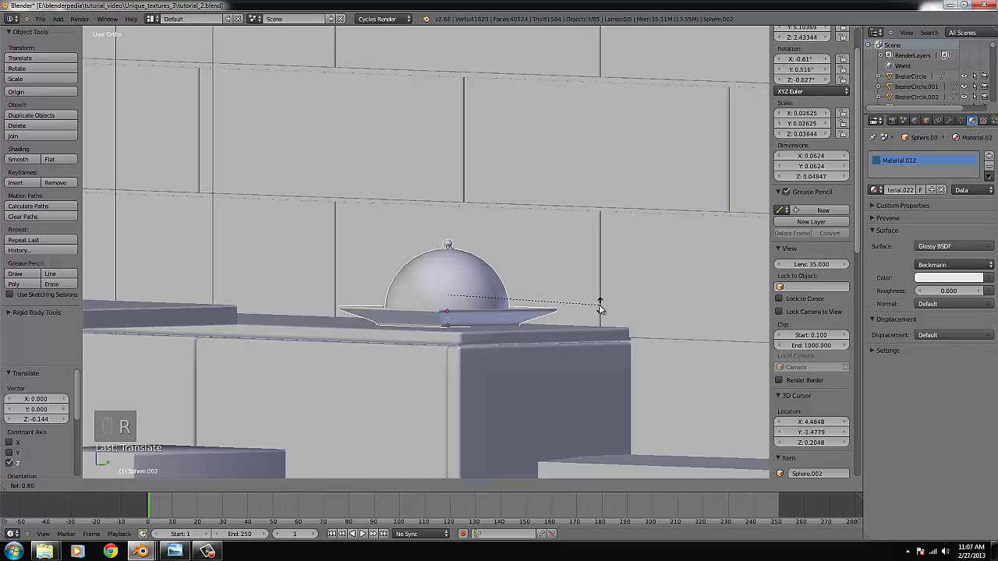
pyautogui.click(600, 306)
pyautogui.scroll(3, 474, 347)
pyautogui.moveTo(475, 348); pyautogui.dragTo(616, 365, button='middle')
pyautogui.press('r')
pyautogui.rightClick(653, 360)
# - Try to apply the Subdivision Surface modifier on the duplicated plate
pyautogui.rightClick(589, 357)
pyautogui.press('Tab')
pyautogui.press('Tab')
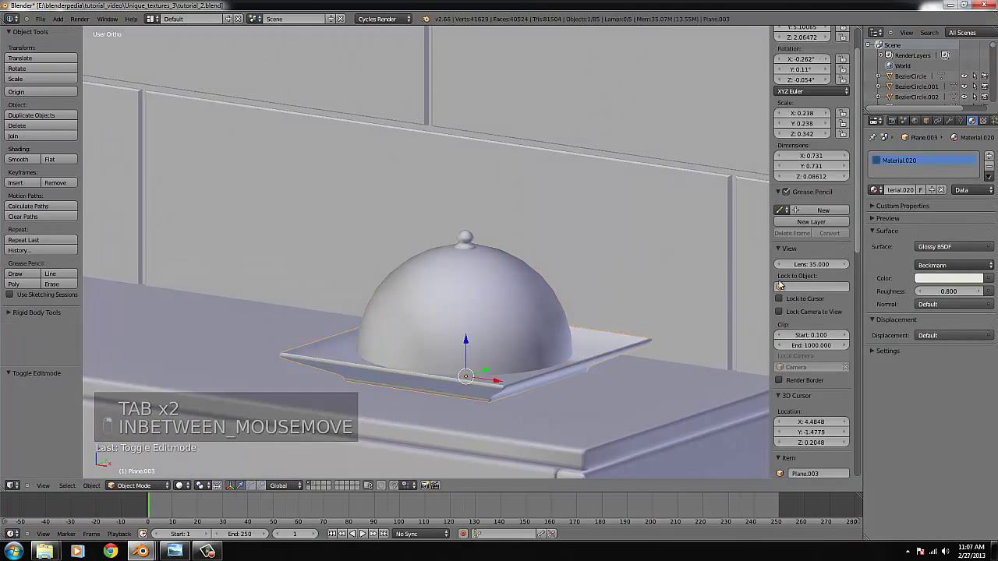
pyautogui.click(950, 121)
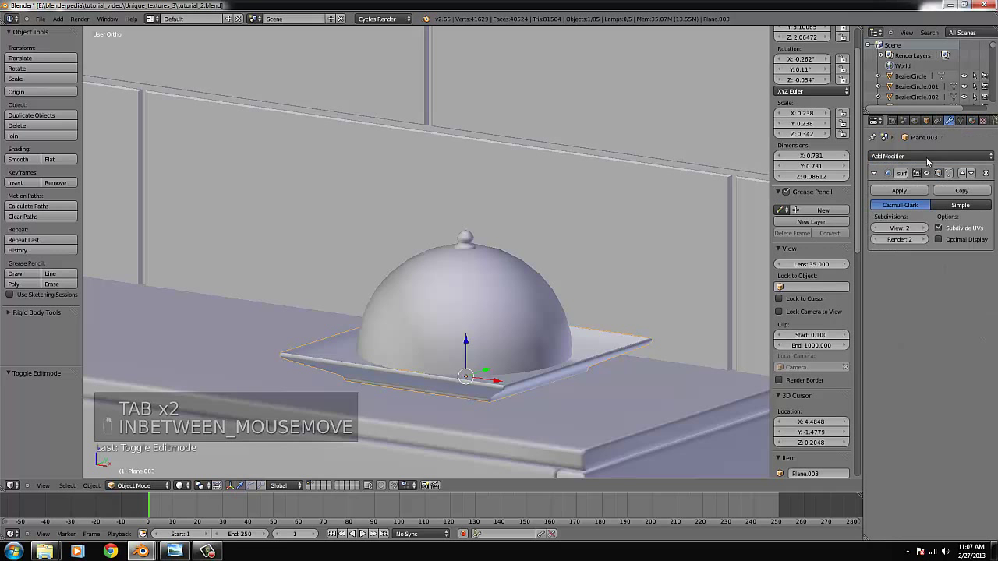
pyautogui.click(900, 191)
pyautogui.press('Tab')
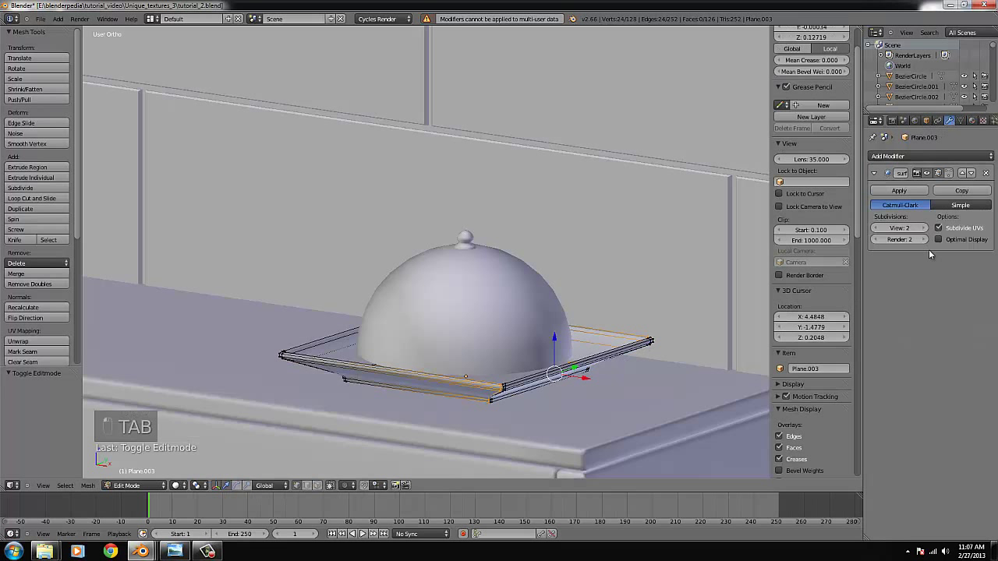
pyautogui.press('Tab')
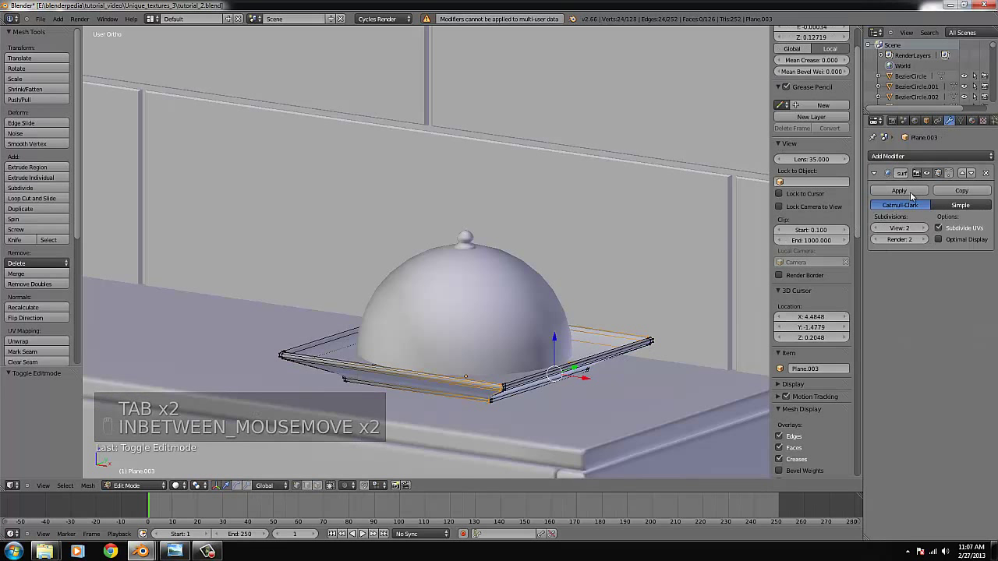
pyautogui.press('Tab')
pyautogui.press('Tab')
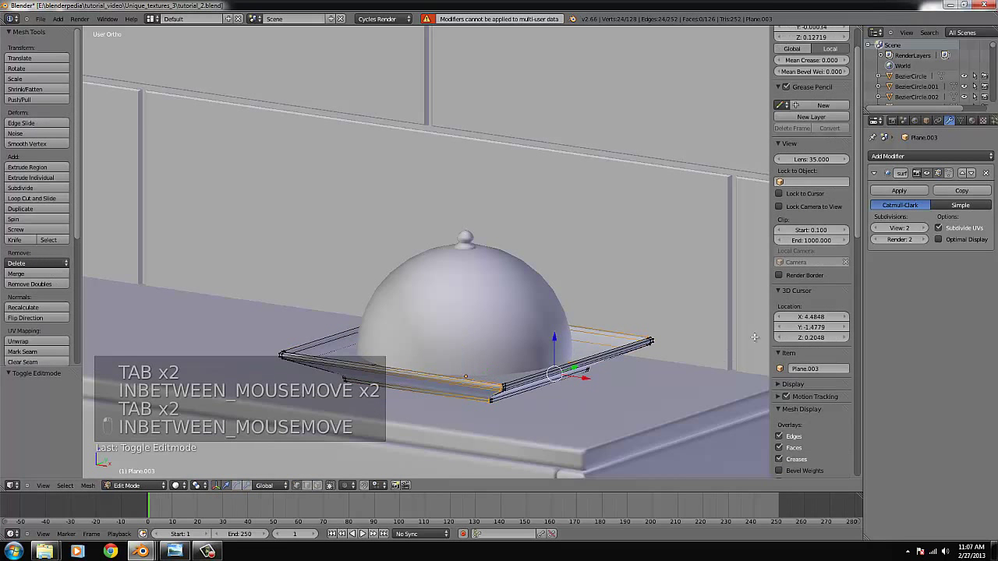
pyautogui.press('Tab')
# - Make the duplicated plate's object and data single-user, and apply its Subdivision Surface modifier
pyautogui.scroll(-6, 580, 381)
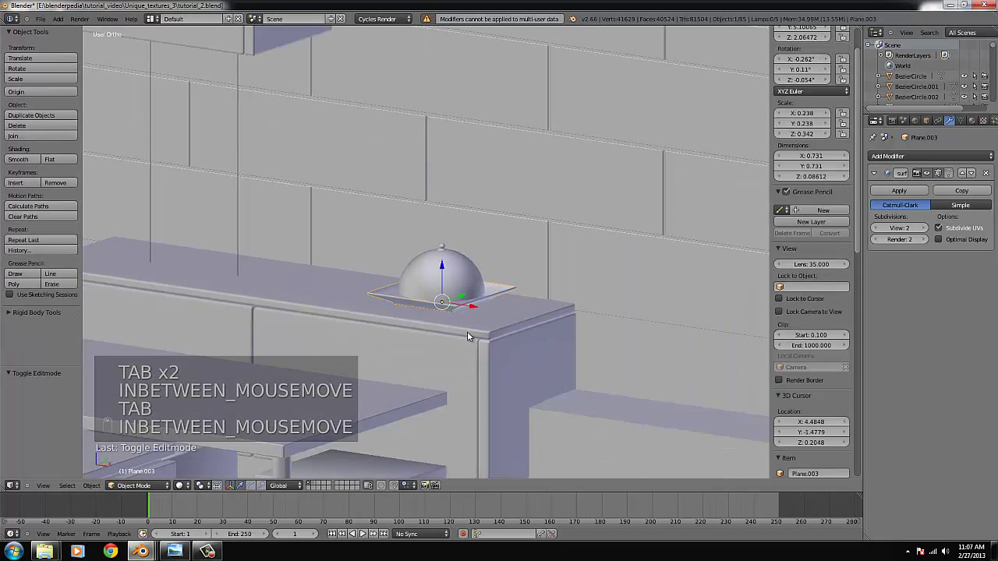
pyautogui.press('u')
pyautogui.press('u')
pyautogui.click(464, 340)
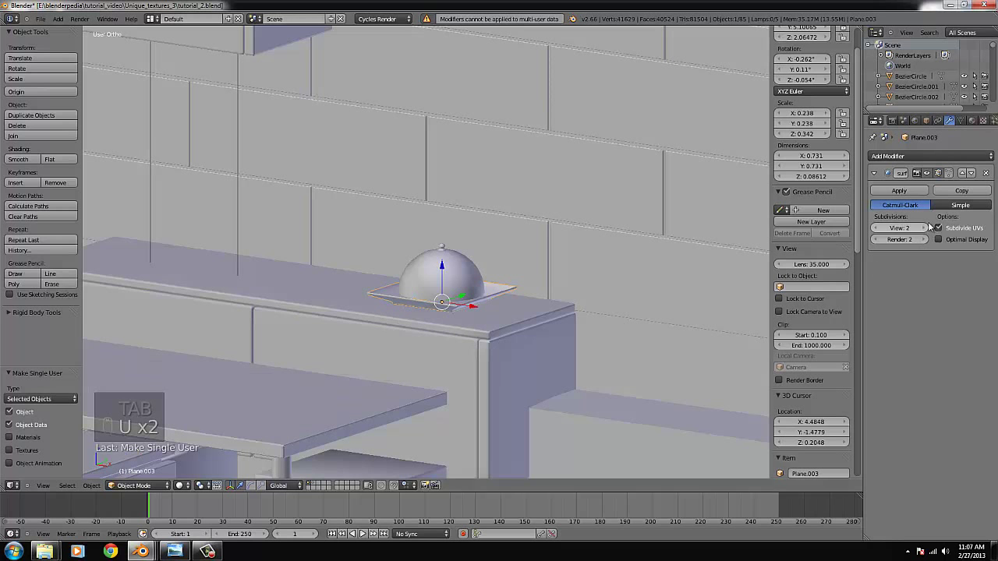
pyautogui.click(898, 191)
# - Select a vertex of the duplicated plate beside the cover and nudge it slightly downward with proportional editing on
pyautogui.scroll(4, 508, 383)
pyautogui.press('Tab')
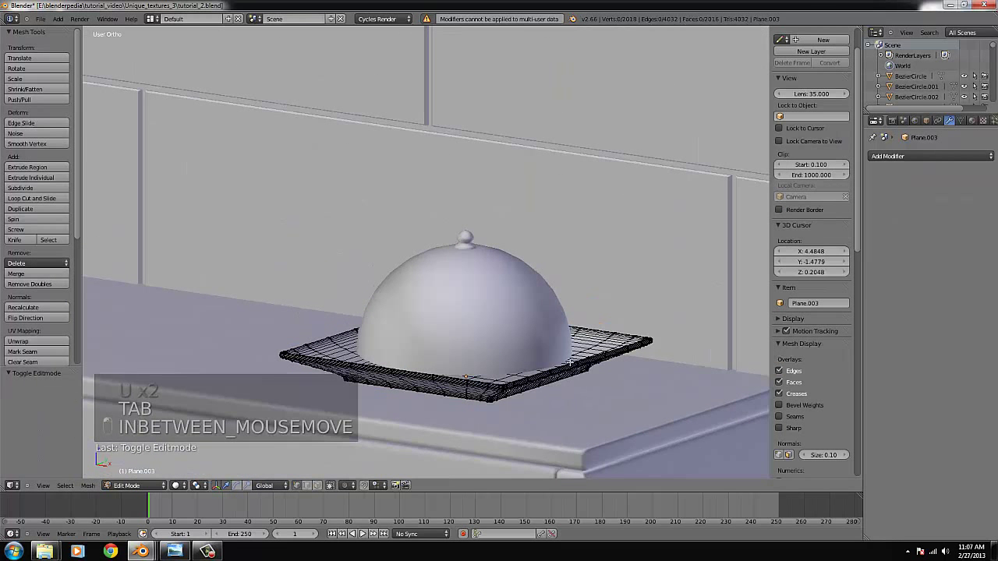
pyautogui.rightClick(569, 361)
pyautogui.moveTo(569, 361); pyautogui.dragTo(581, 381, button='middle')
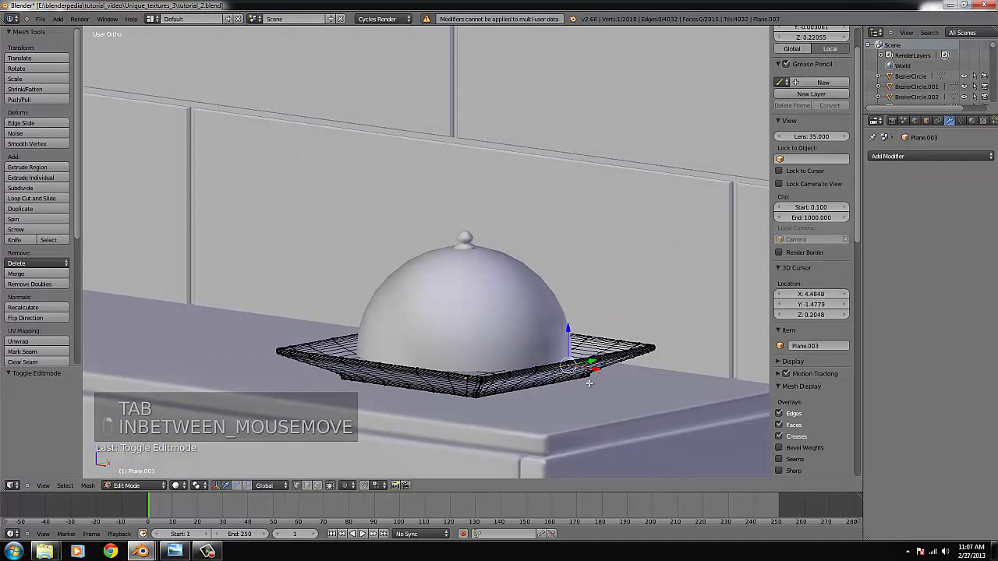
pyautogui.press('o')
pyautogui.press('g')
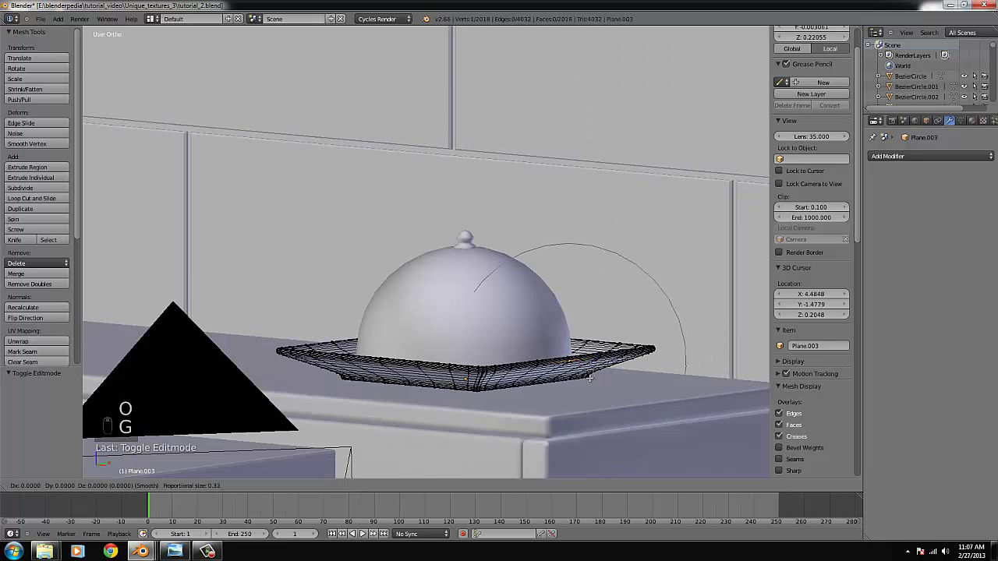
pyautogui.click(535, 372)
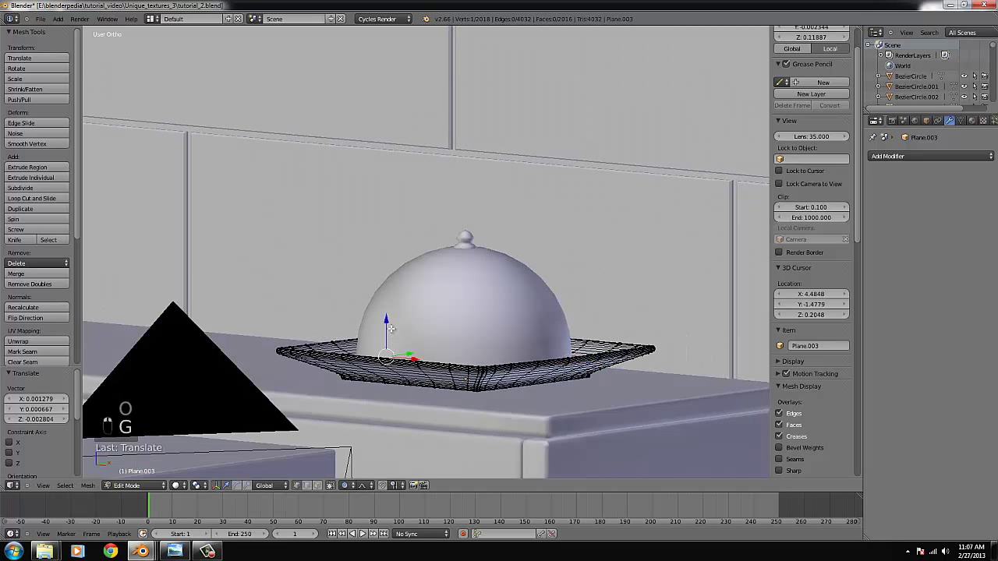
# - Move a plate vertex at the cover's other side by -0.004256 along Z, and adjust a neighbouring one along Z with proportional editing
pyautogui.press('g')
pyautogui.press('z')
pyautogui.click(384, 343)
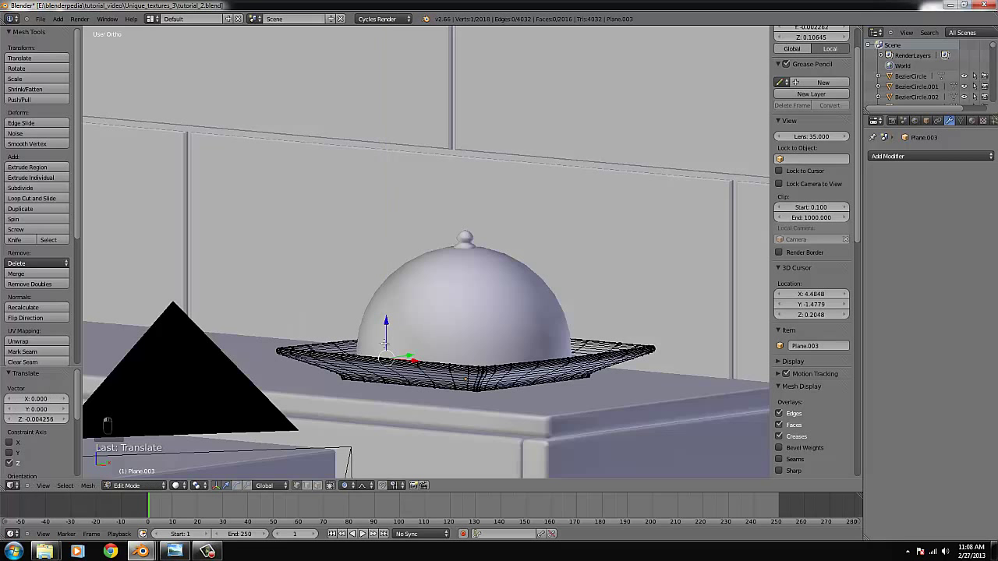
pyautogui.press('g')
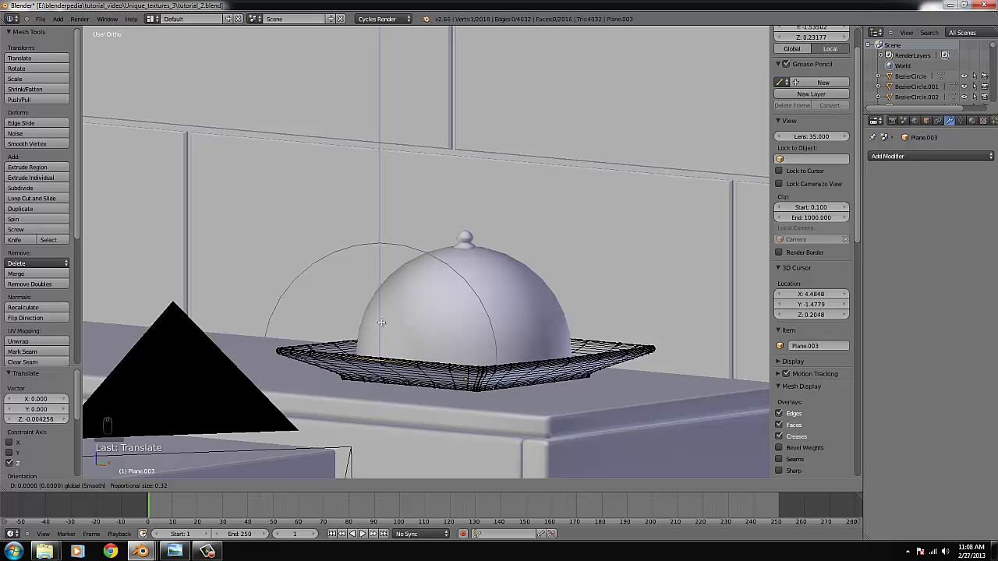
pyautogui.click(412, 338)
pyautogui.press('Tab')
pyautogui.moveTo(666, 371); pyautogui.dragTo(654, 384, button='middle')
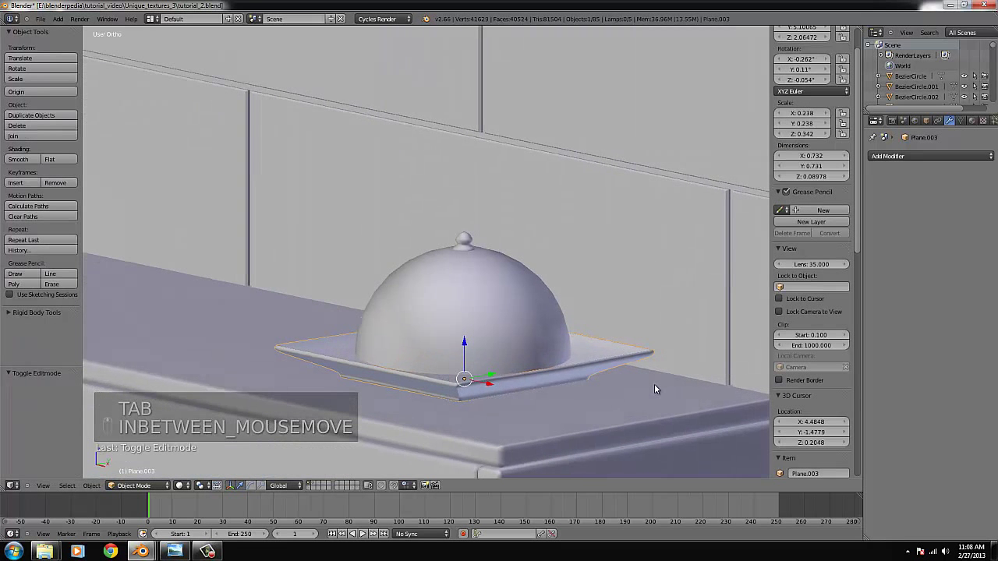
pyautogui.rightClick(501, 336)
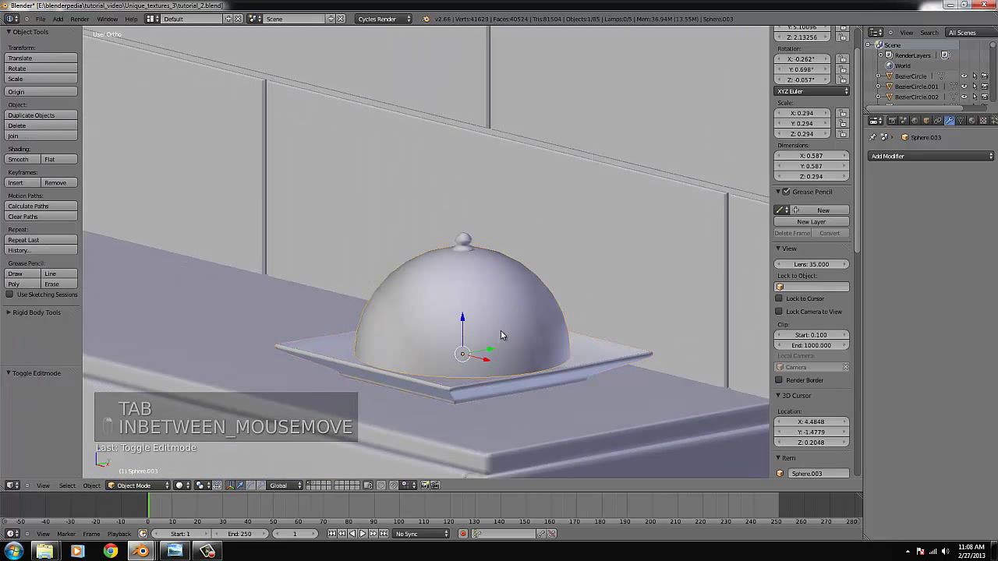
# - Set the world background color to an Environment Texture and load kitchen_probe.hdr
pyautogui.click(914, 121)
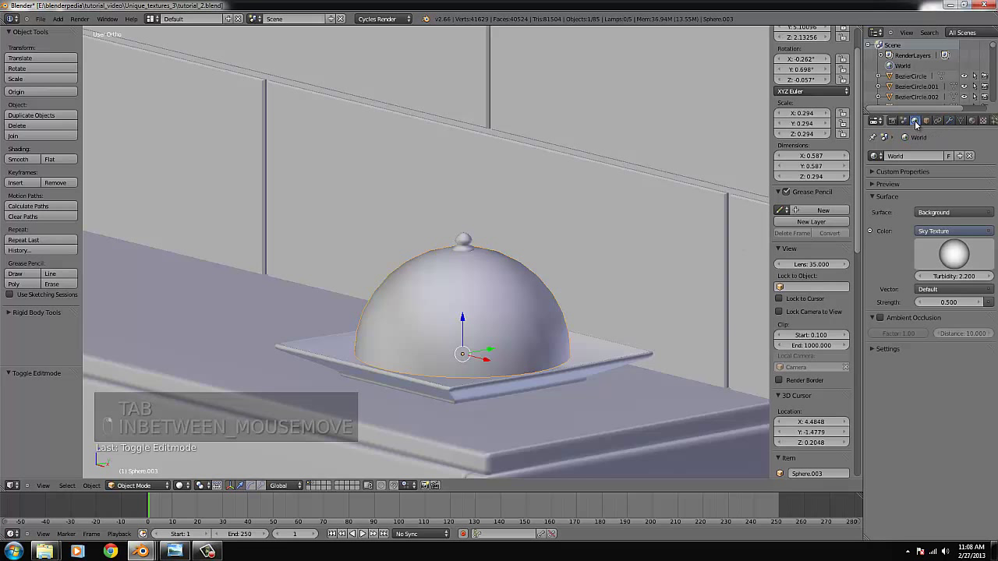
pyautogui.click(954, 231)
pyautogui.click(721, 264)
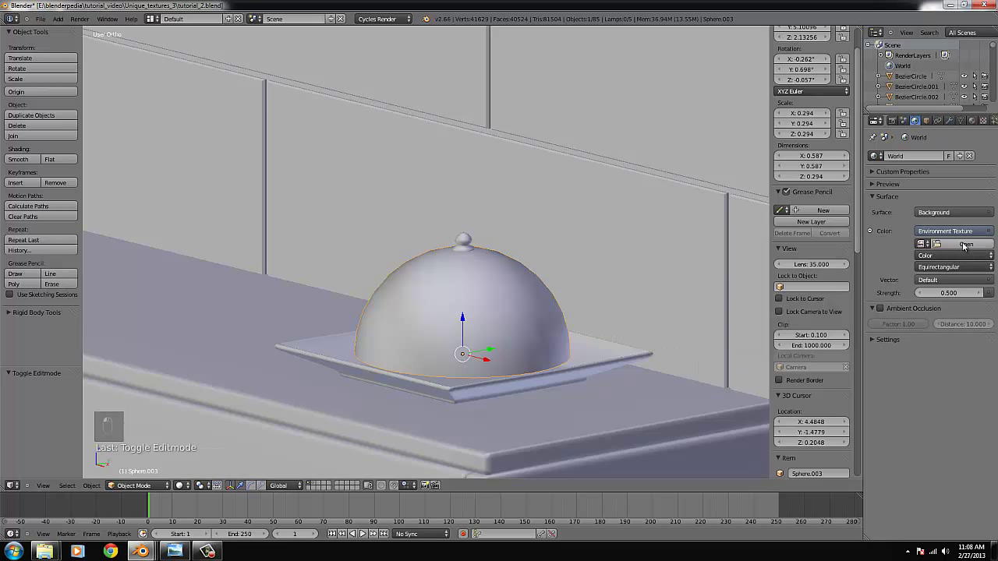
pyautogui.click(963, 244)
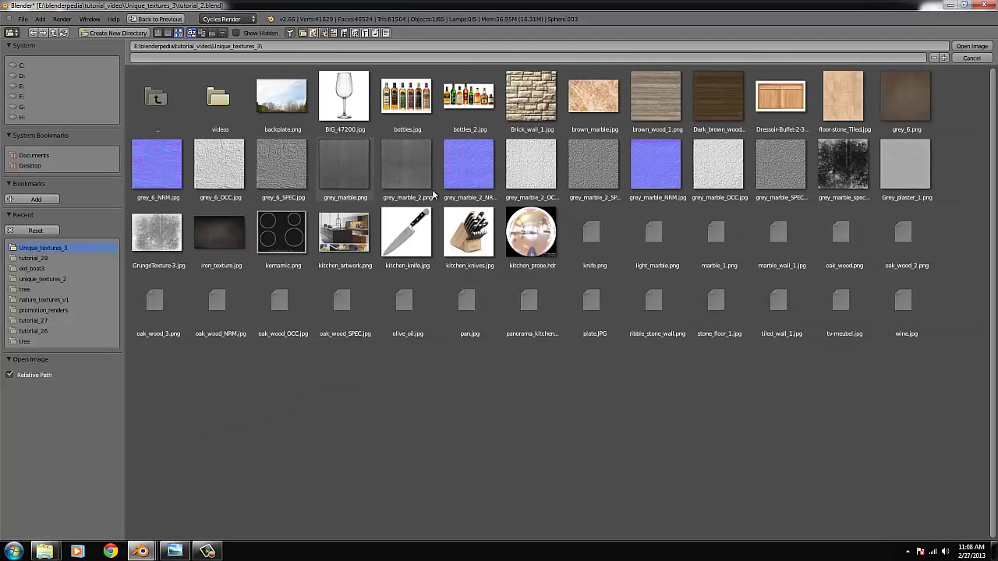
pyautogui.click(532, 233)
pyautogui.click(972, 46)
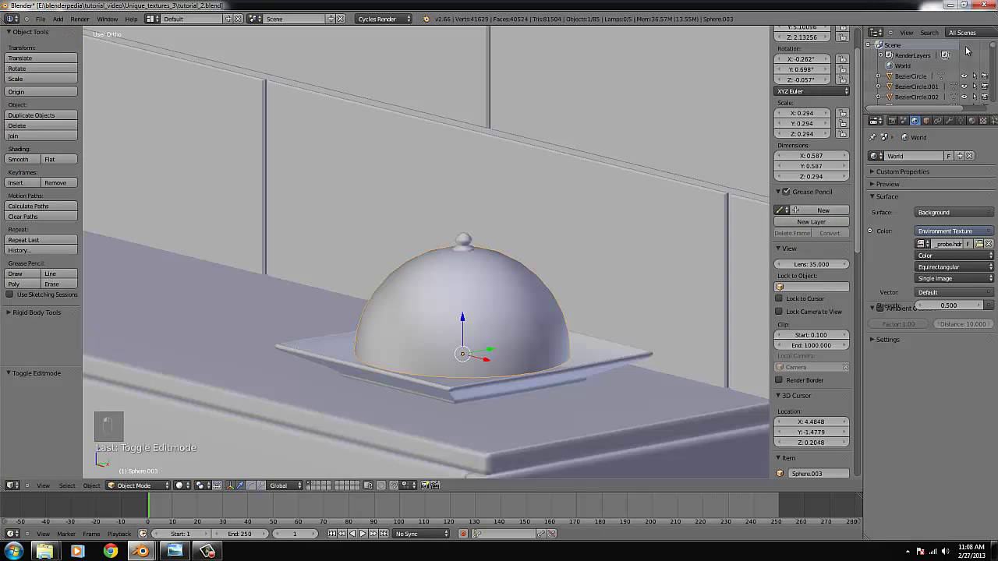
# - Set the environment texture's projection to Mirror Ball and the world background strength to 0.7
pyautogui.click(944, 267)
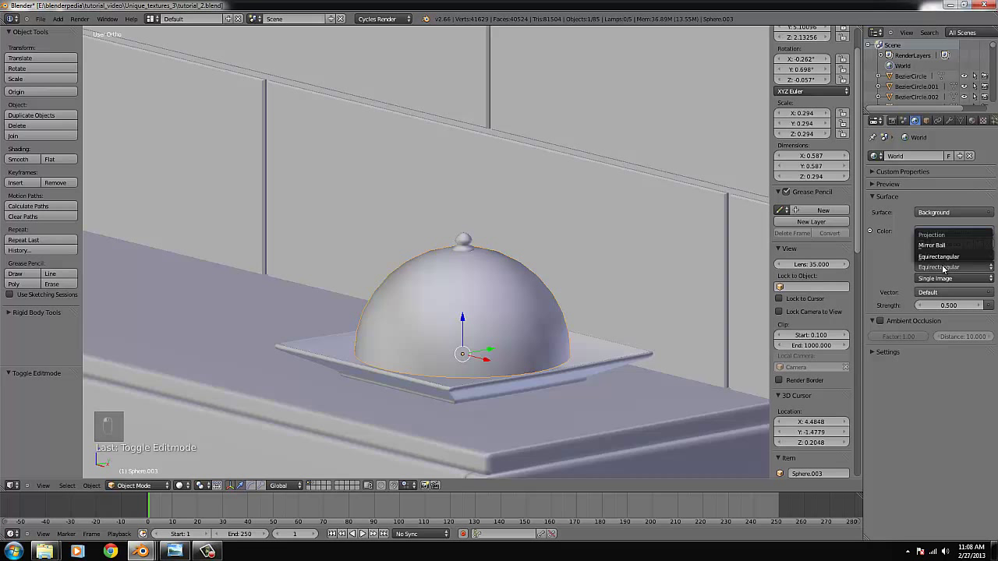
pyautogui.click(939, 246)
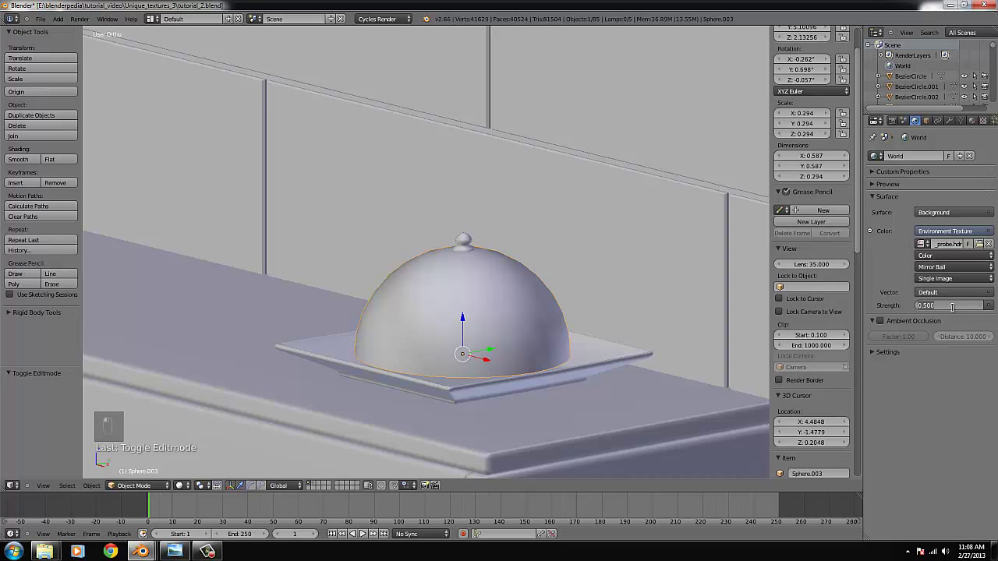
pyautogui.press('BackSpace')
pyautogui.write('.7')
pyautogui.press('Return')
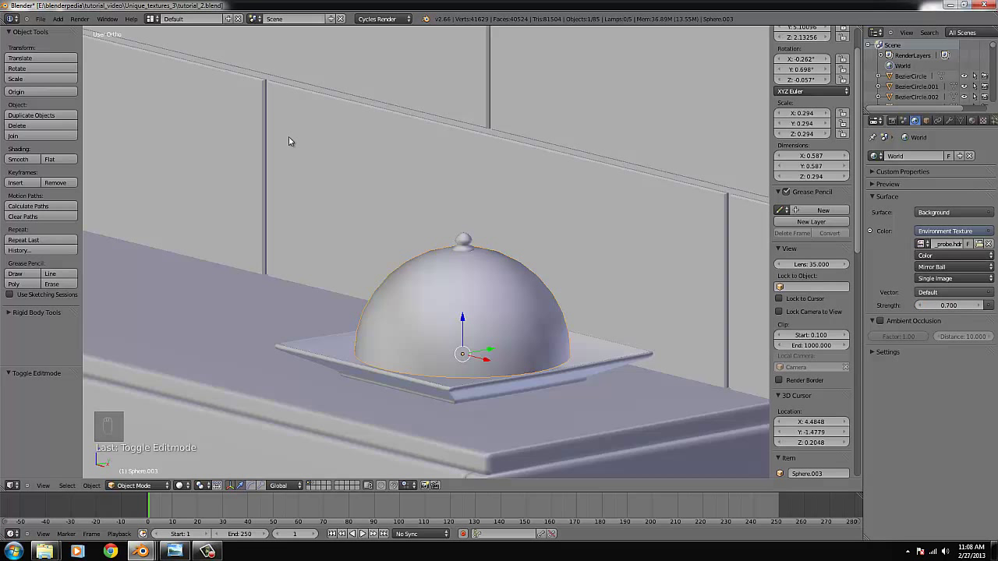
# - Save the blend file, and compare the camera view with the kitchen reference photo
pyautogui.click(40, 19)
pyautogui.click(52, 84)
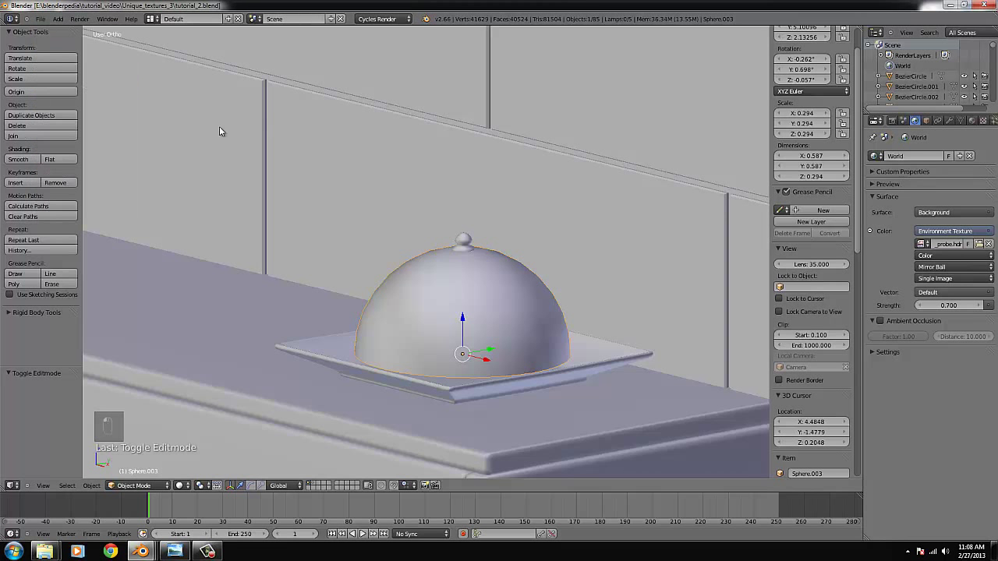
pyautogui.press('KP_0')
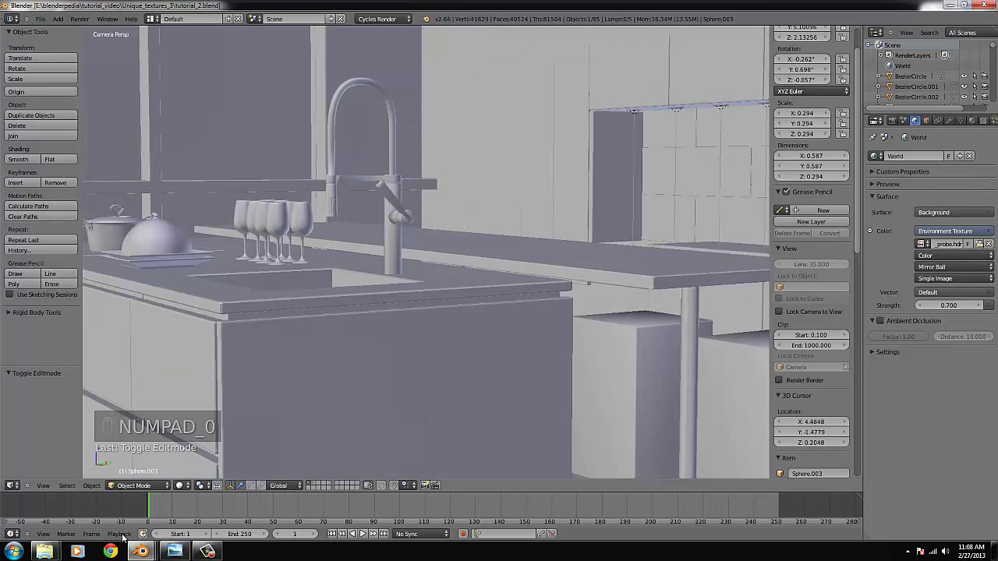
pyautogui.click(174, 551)
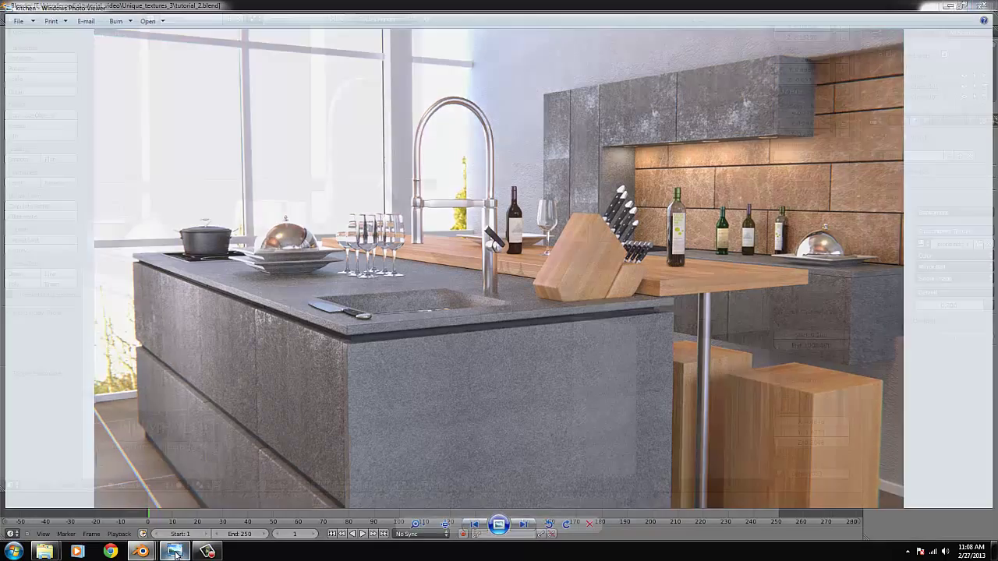
pyautogui.click(175, 551)
# - Duplicate the plate and place the copy on the wooden tabletop behind the faucet, working in the wireframe top view
pyautogui.press('KP_7')
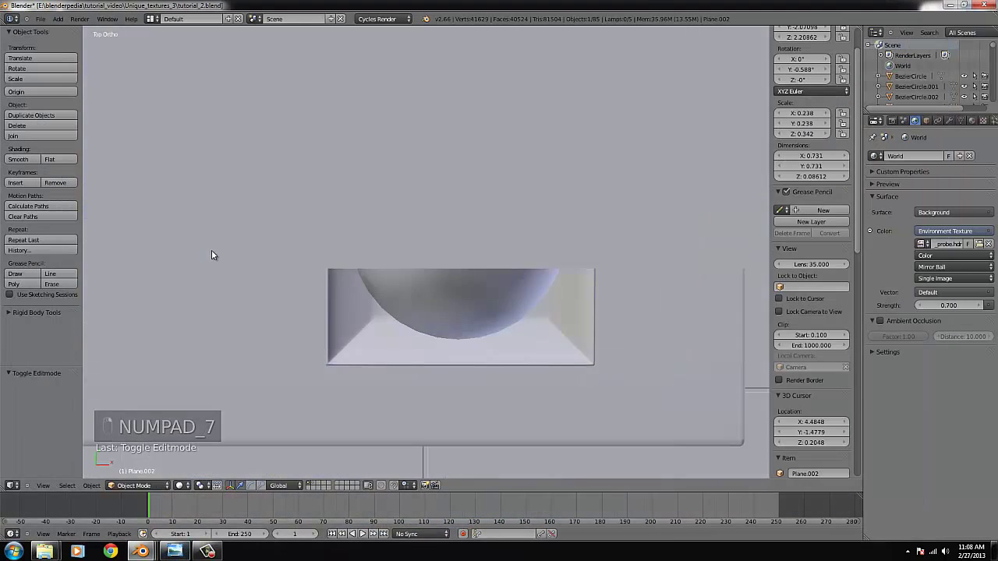
pyautogui.press('z')
pyautogui.hotkey('shift', 'd')
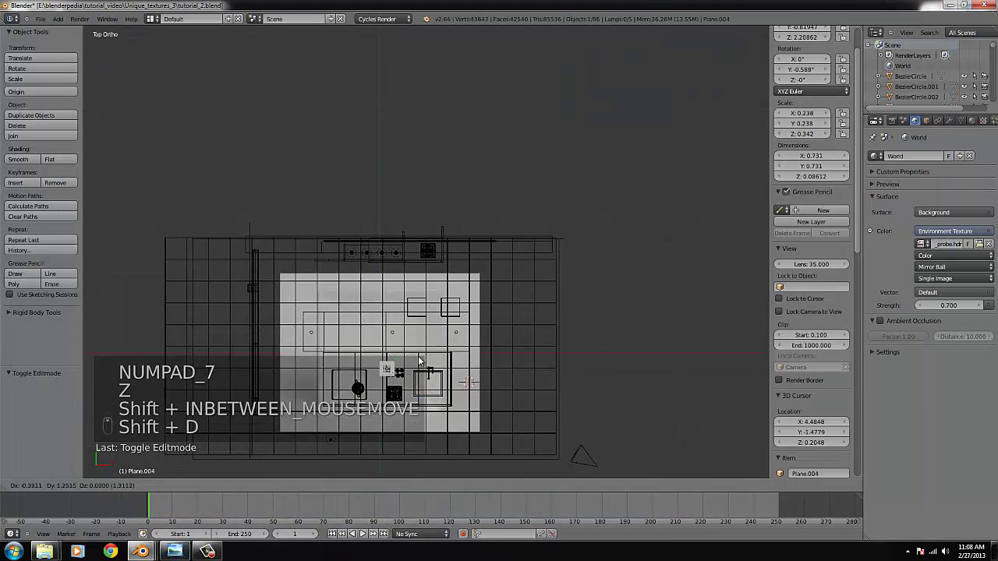
pyautogui.click(377, 340)
pyautogui.press('ctrl+KP_Decimal')
# - Raise the copied plate by 0.06024 along Z and shift it 1.015 along X on the tabletop
pyautogui.moveTo(414, 336); pyautogui.dragTo(434, 246, button='middle')
pyautogui.press('z')
pyautogui.moveTo(426, 240); pyautogui.dragTo(425, 218)
pyautogui.scroll(-3, 424, 233)
pyautogui.moveTo(452, 272); pyautogui.dragTo(445, 258, button='middle')
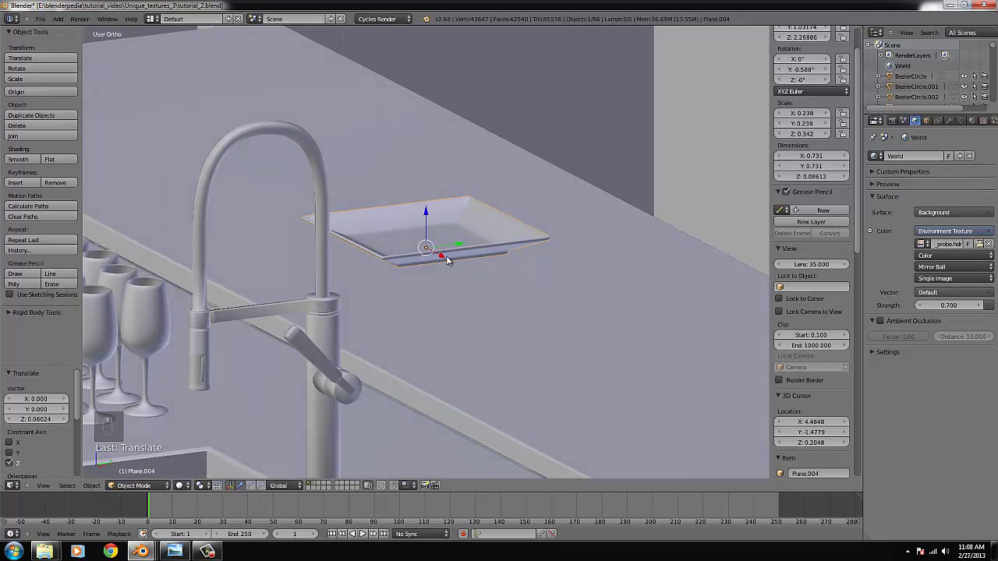
pyautogui.moveTo(446, 258); pyautogui.dragTo(532, 342)
pyautogui.press('KP_0')
pyautogui.press('KP_0')
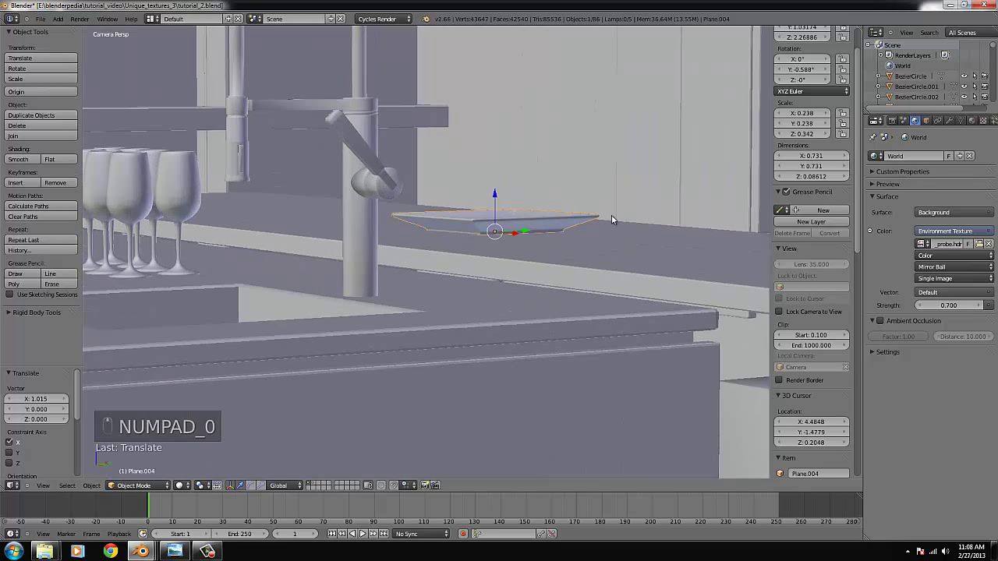
# - Tilt the copied plate slightly in the camera view to match the tabletop, and lower it by 0.00253 along Z
pyautogui.press('r')
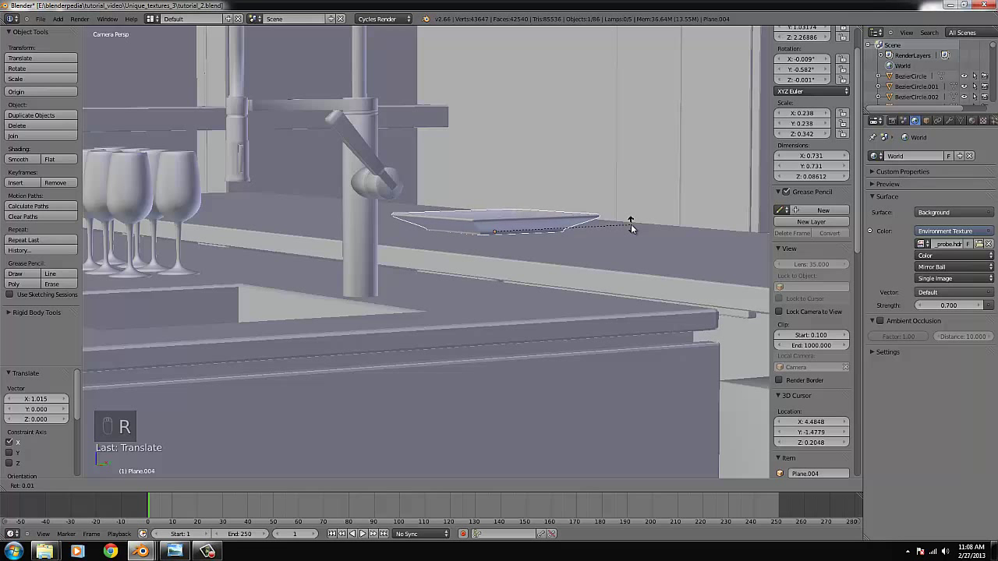
pyautogui.click(631, 224)
pyautogui.press('r')
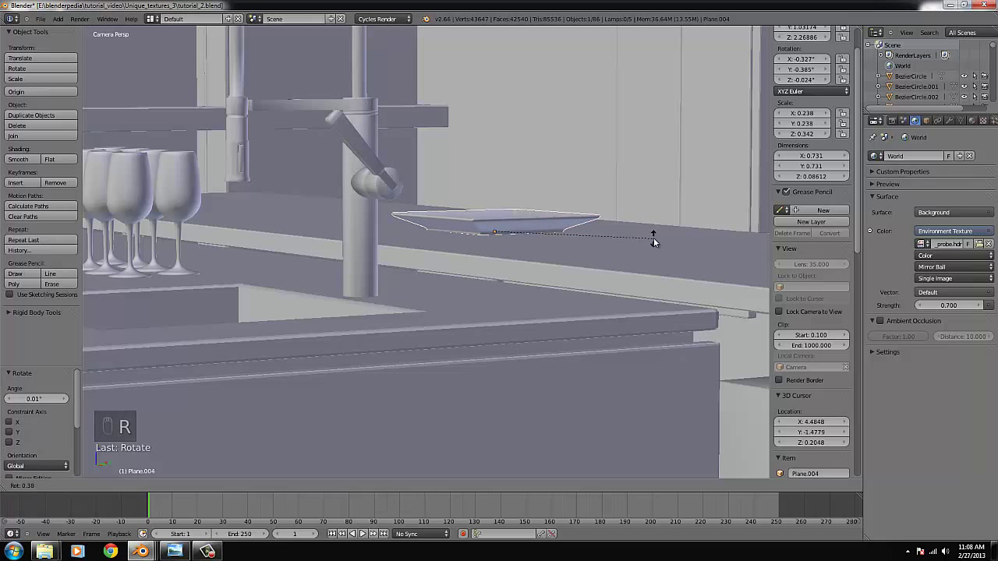
pyautogui.click(653, 237)
pyautogui.moveTo(497, 201); pyautogui.dragTo(496, 198)
pyautogui.press('r')
pyautogui.click(652, 241)
# - Save the blend file with the island countertop selected, and switch the camera view to Rendered shading
pyautogui.scroll(-5, 486, 299)
pyautogui.rightClick(486, 299)
pyautogui.scroll(-5, 487, 301)
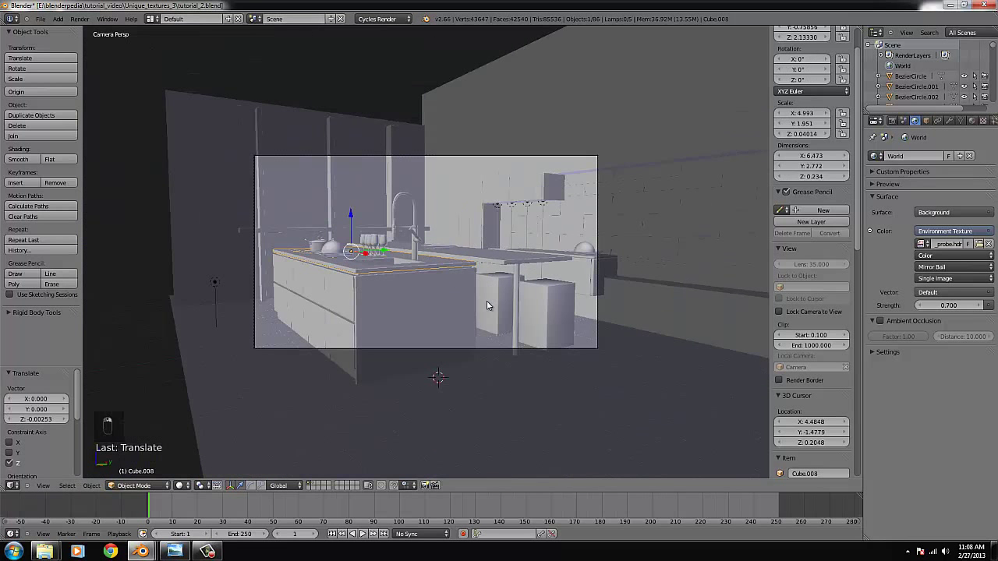
pyautogui.scroll(3, 396, 306)
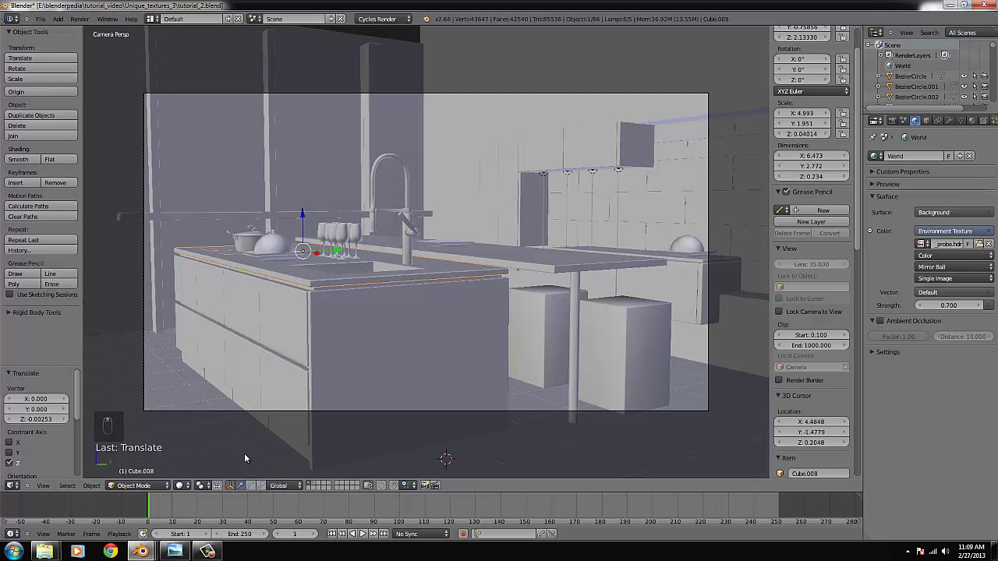
pyautogui.click(200, 485)
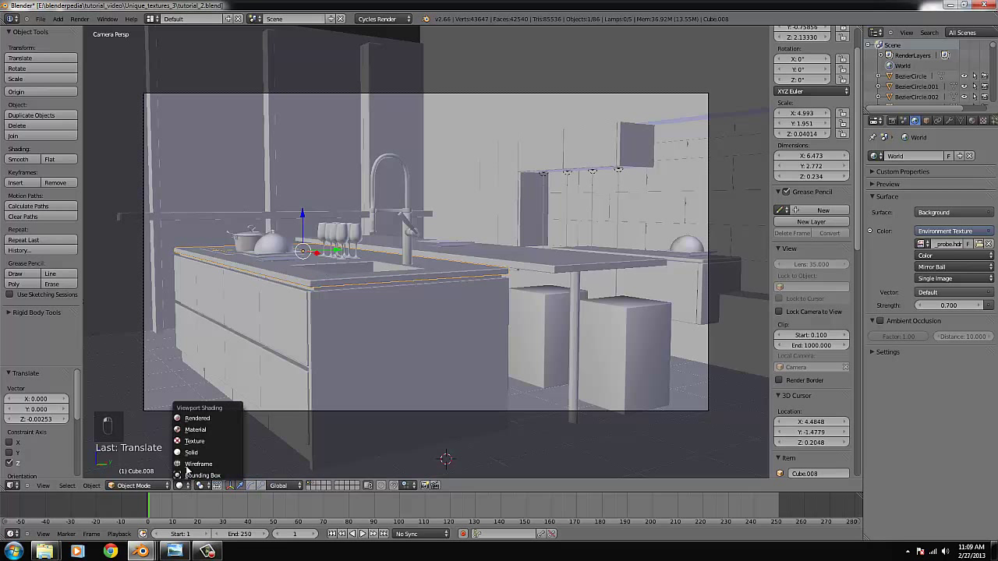
pyautogui.click(45, 19)
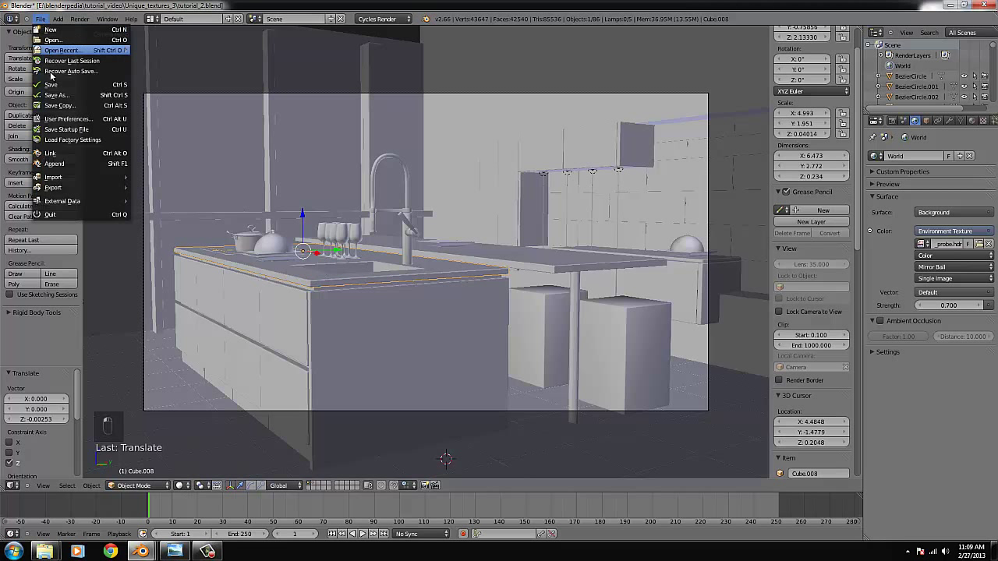
pyautogui.click(179, 485)
pyautogui.click(210, 415)
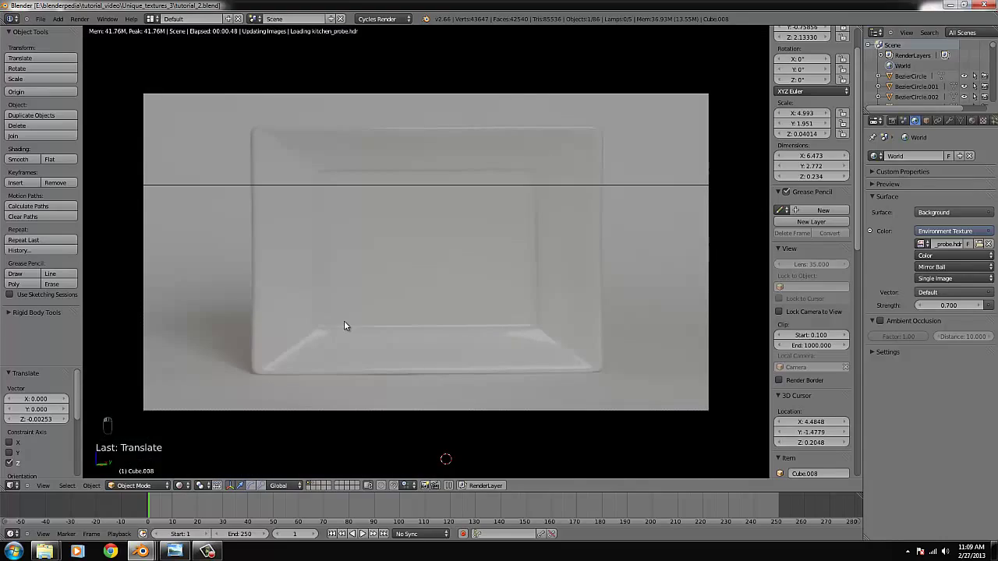